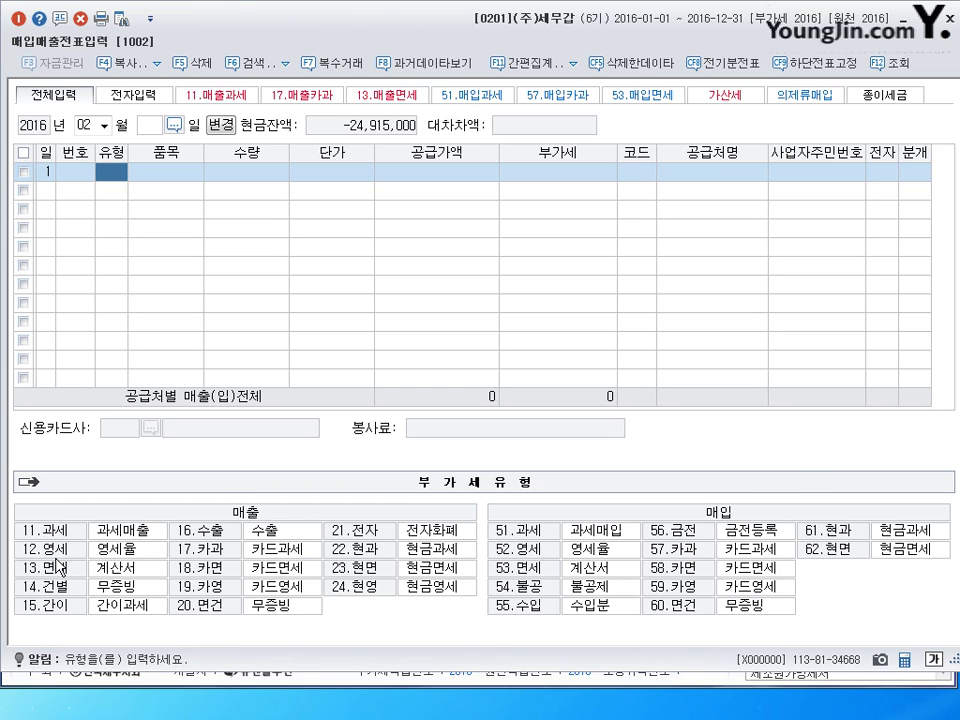
- Enter a 12 영세 제품 sale of 10,000,000 to (주)한성무역 (00132) as an electronic invoice
type("12")
key("Return")
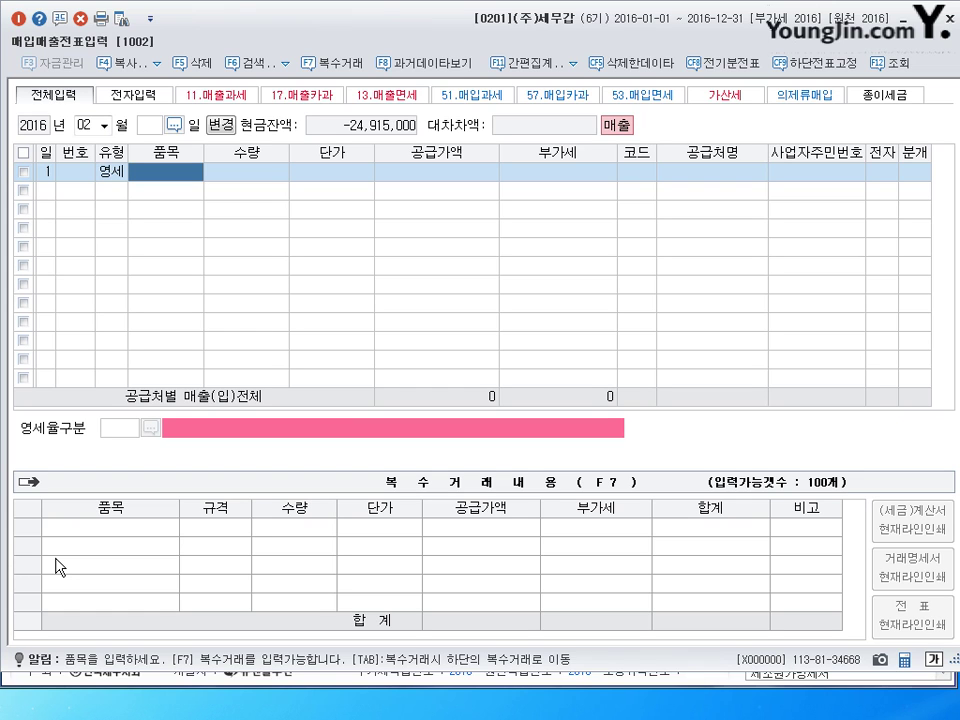
type("제품")
key("Return")
key("Return")
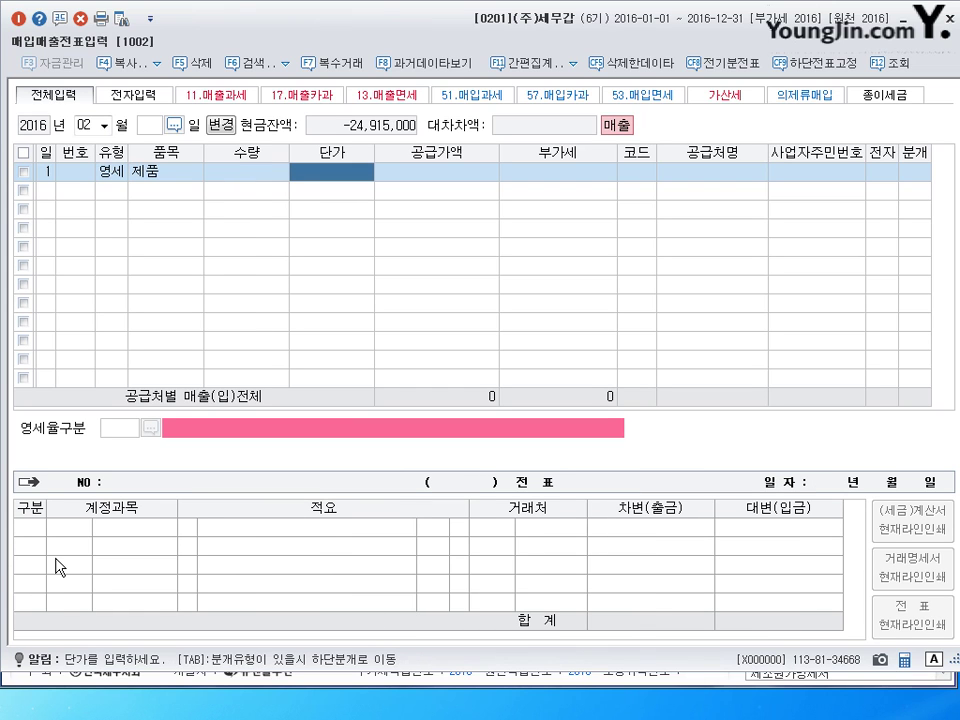
key("Return")
type("10000000")
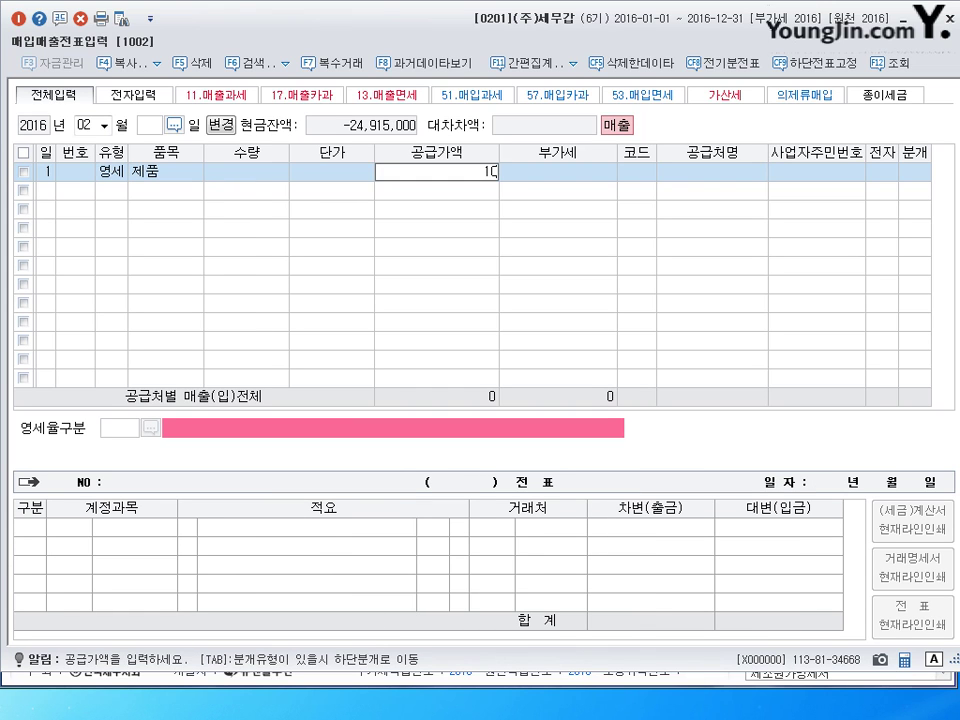
key("Return")
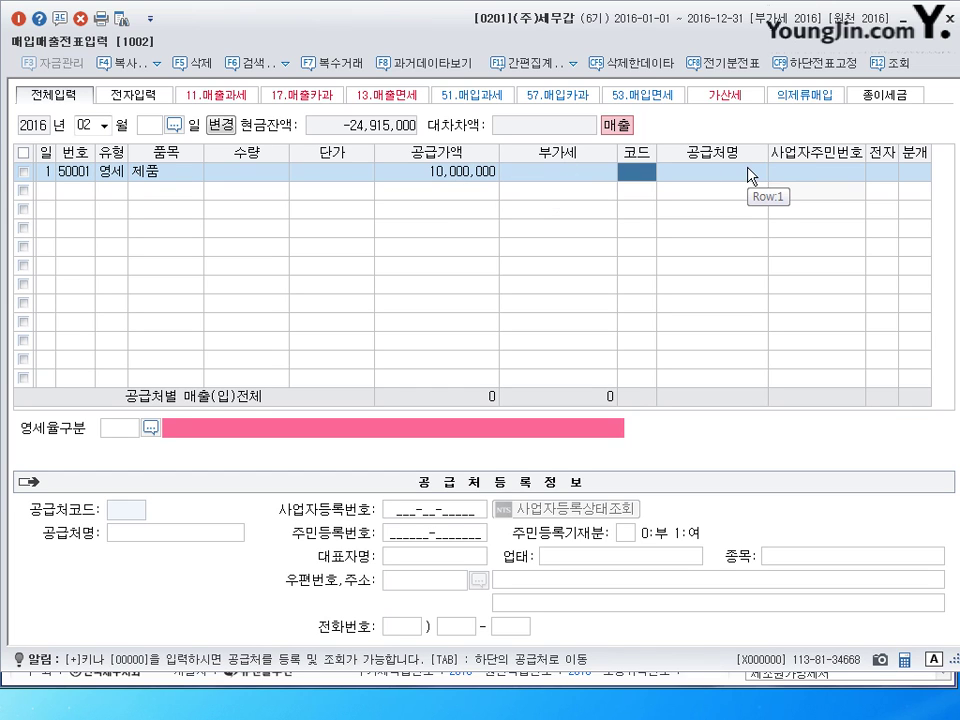
type("한성")
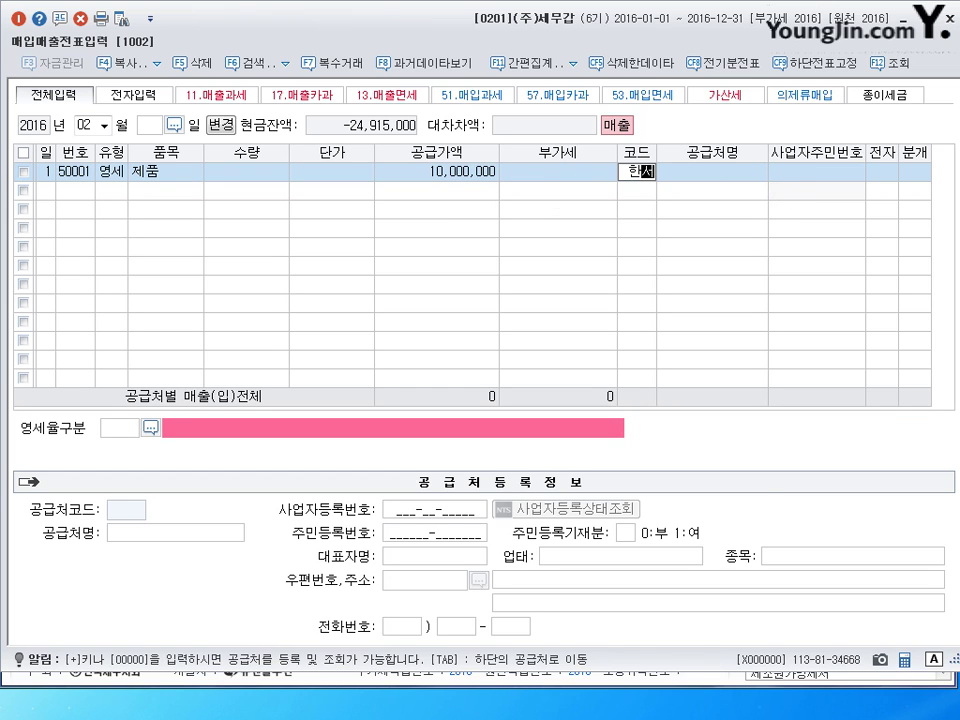
key("Return")
key("Return")
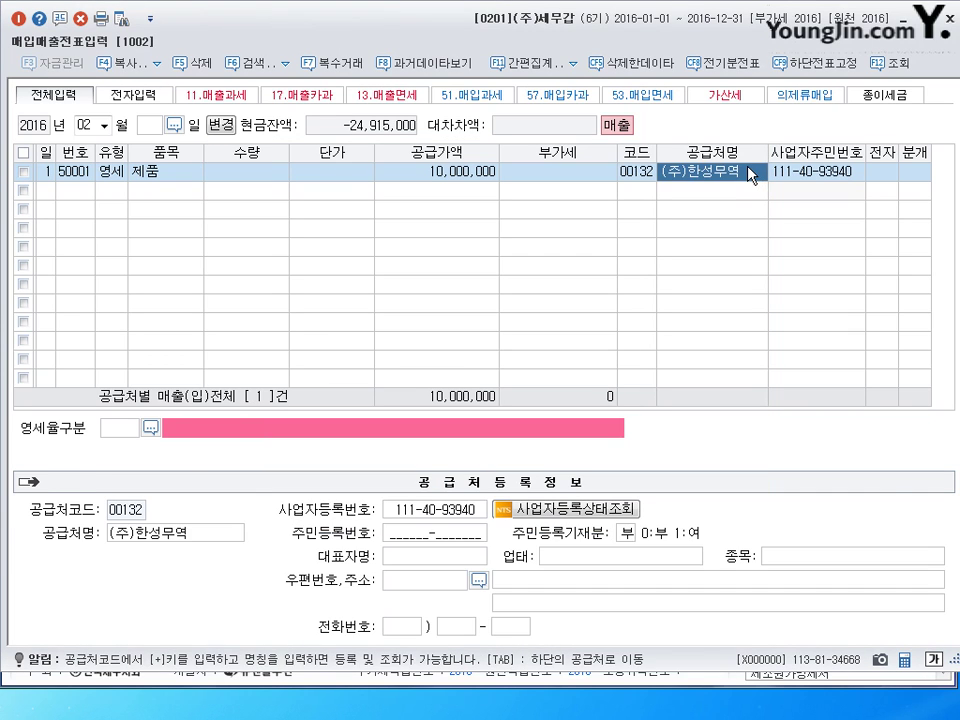
key("Return")
key("Return")
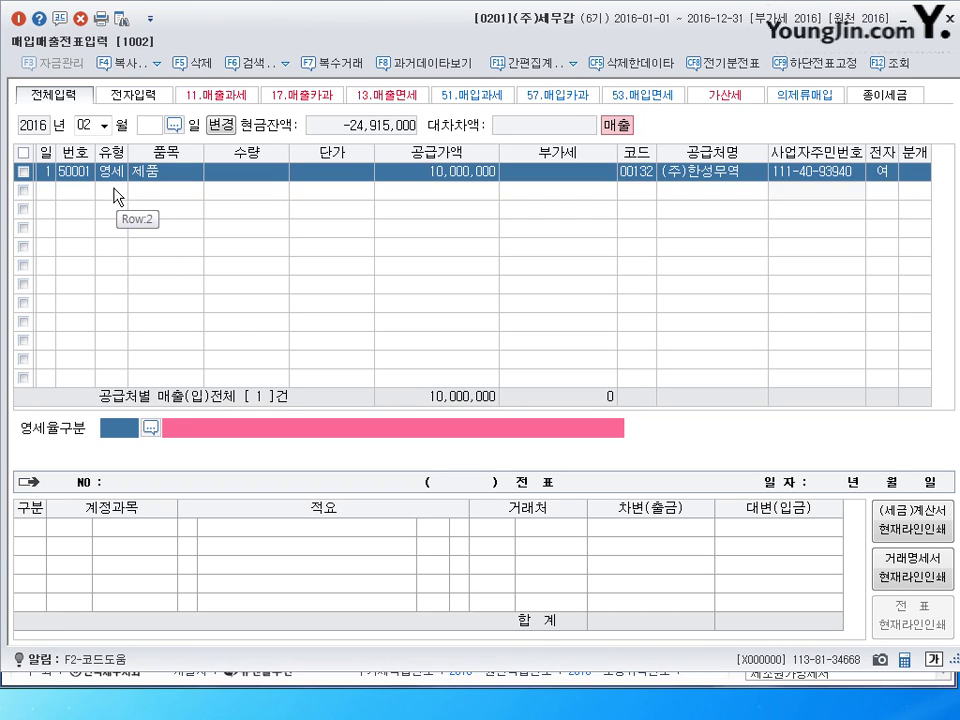
- Set the sale's 영세율구분 to 3 내국신용장
left_click(150, 427)
left_click_drag(369, 160, 387, 200)
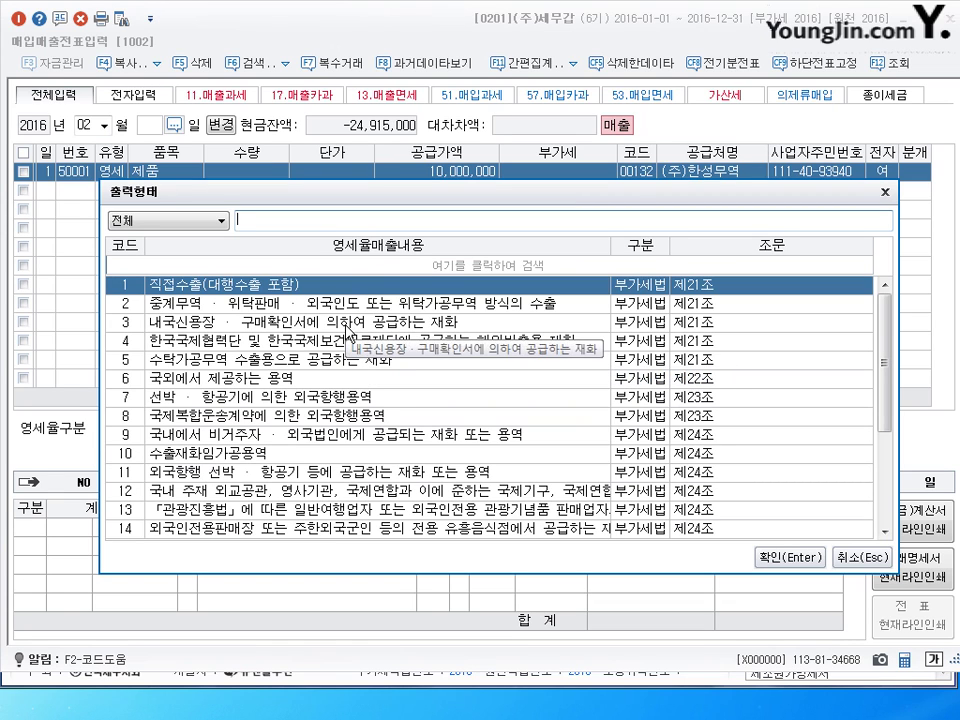
left_click(224, 326)
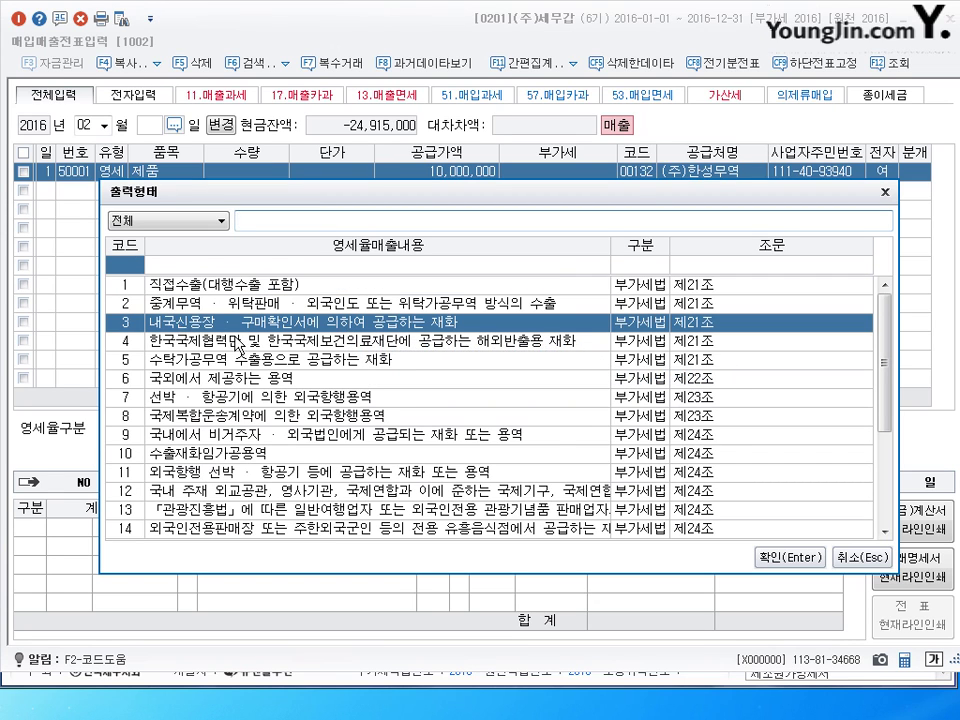
left_click(790, 557)
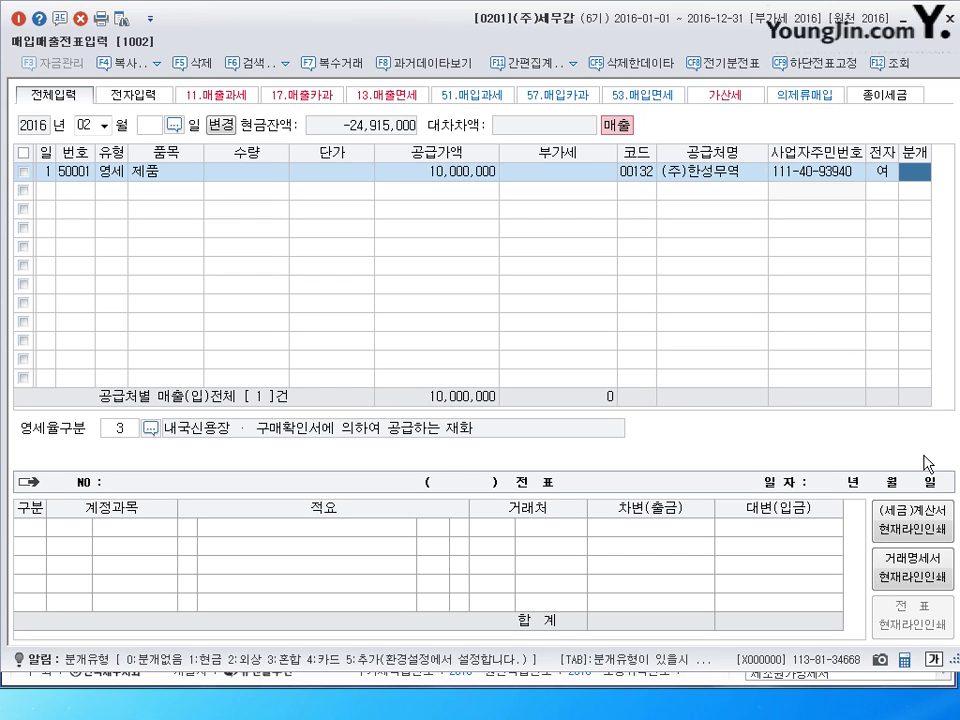
- Book it as 분개 2 외상 (0108 외상매출금 / 0404 제품매출) and close the voucher screen
type("2")
key("Return")
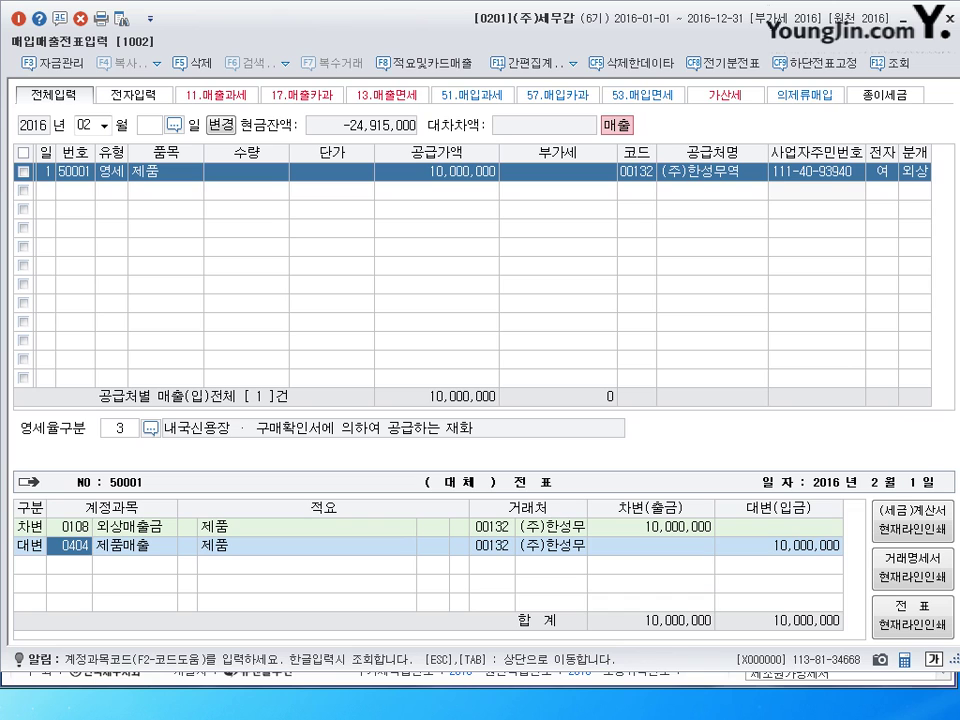
left_click(778, 546)
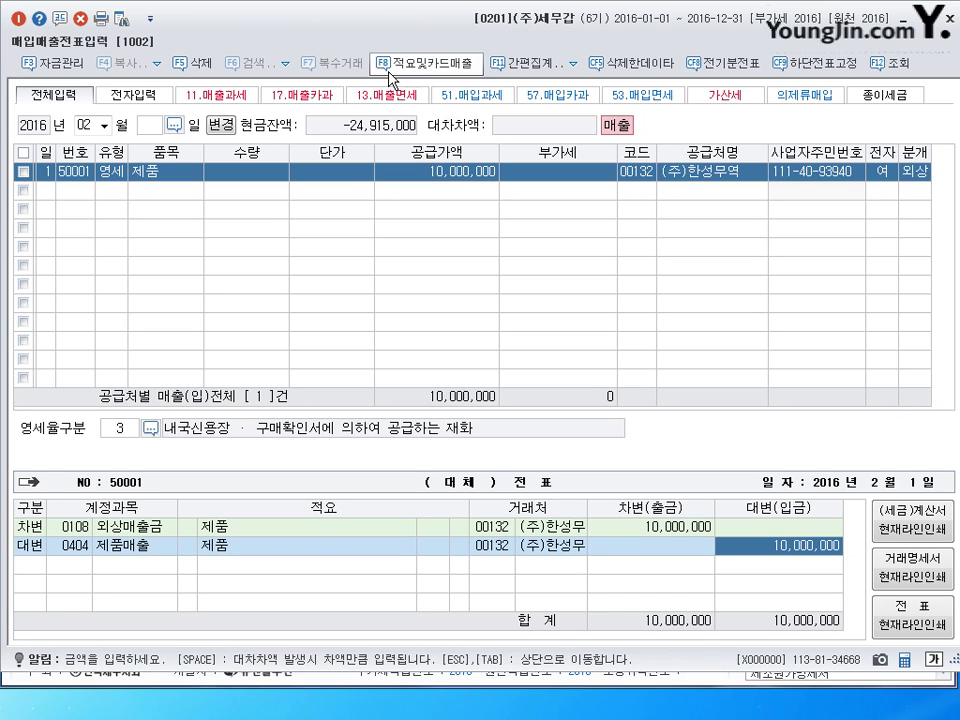
key("Escape")
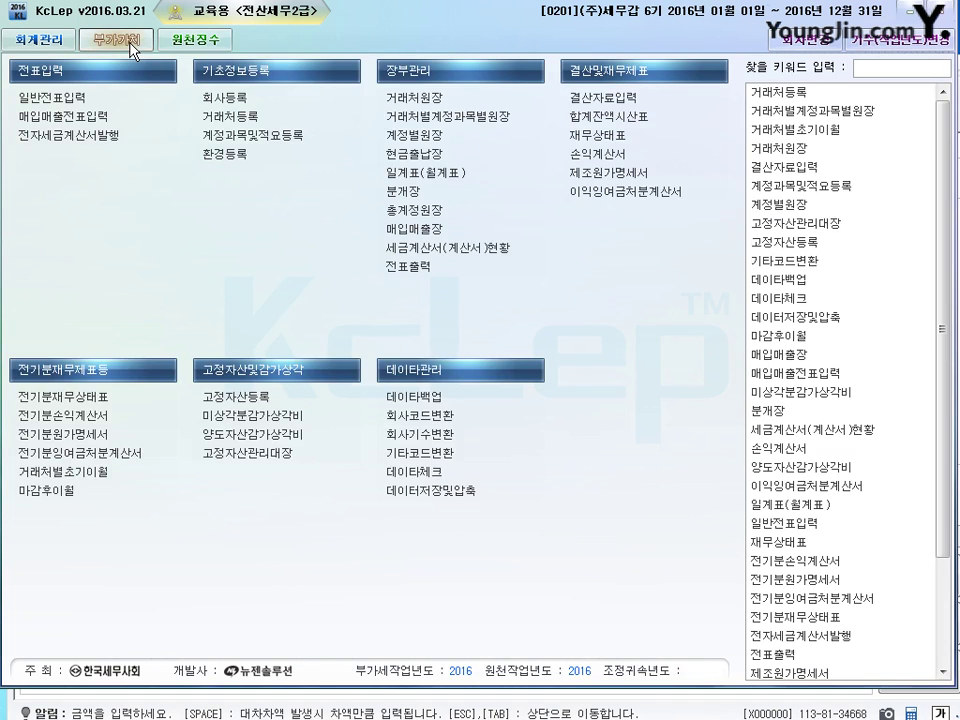
- Query the 영세율매출명세서 for months 02 to 02, showing 10,000,000 under 내국신용장
left_click(135, 42)
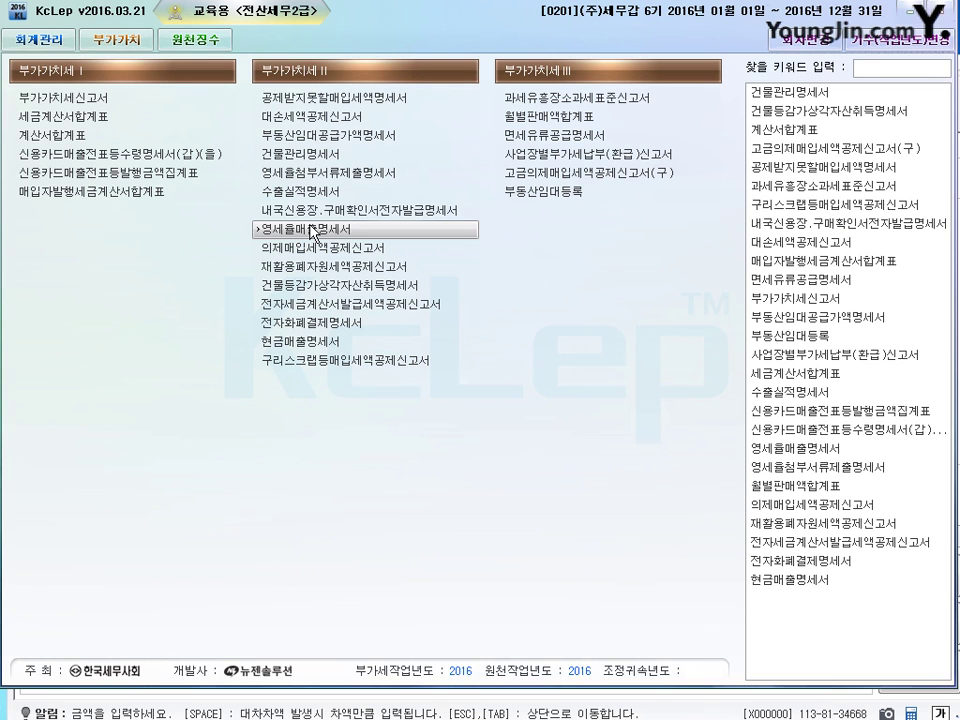
left_click(370, 272)
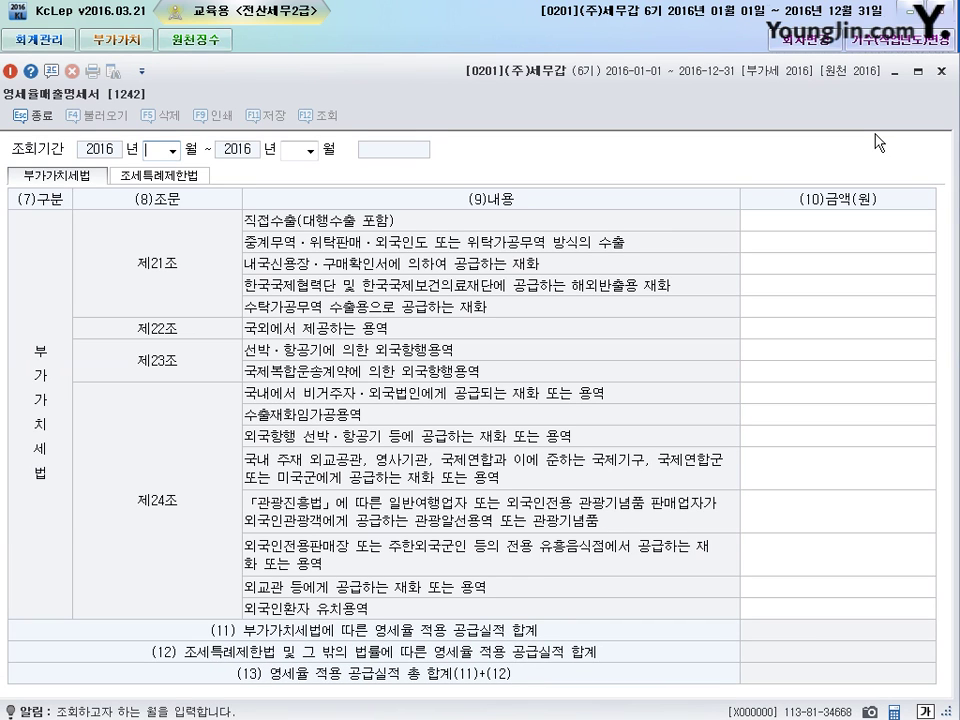
type("2")
key("Return")
type("2")
key("Return")
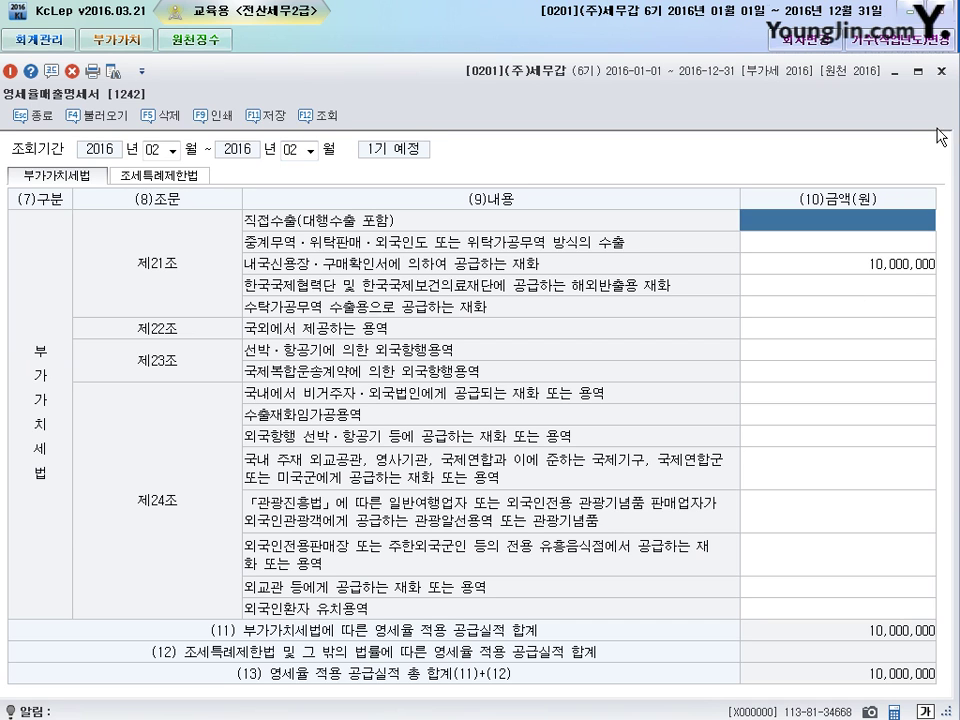
- Close the statement without saving and start a day-2 line in row 2
left_click(941, 71)
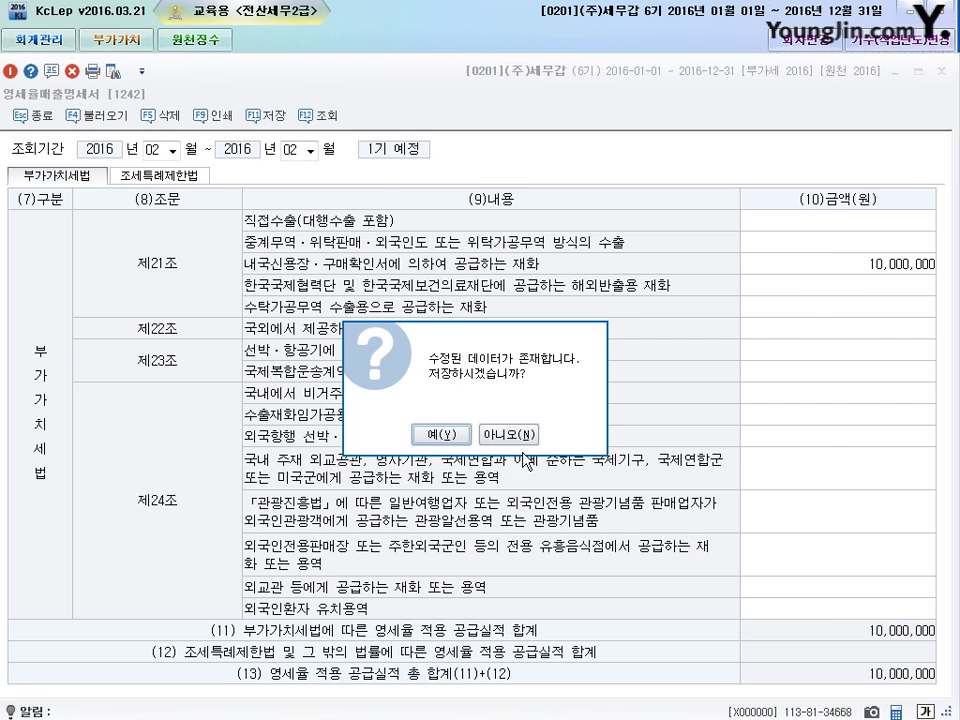
left_click(527, 437)
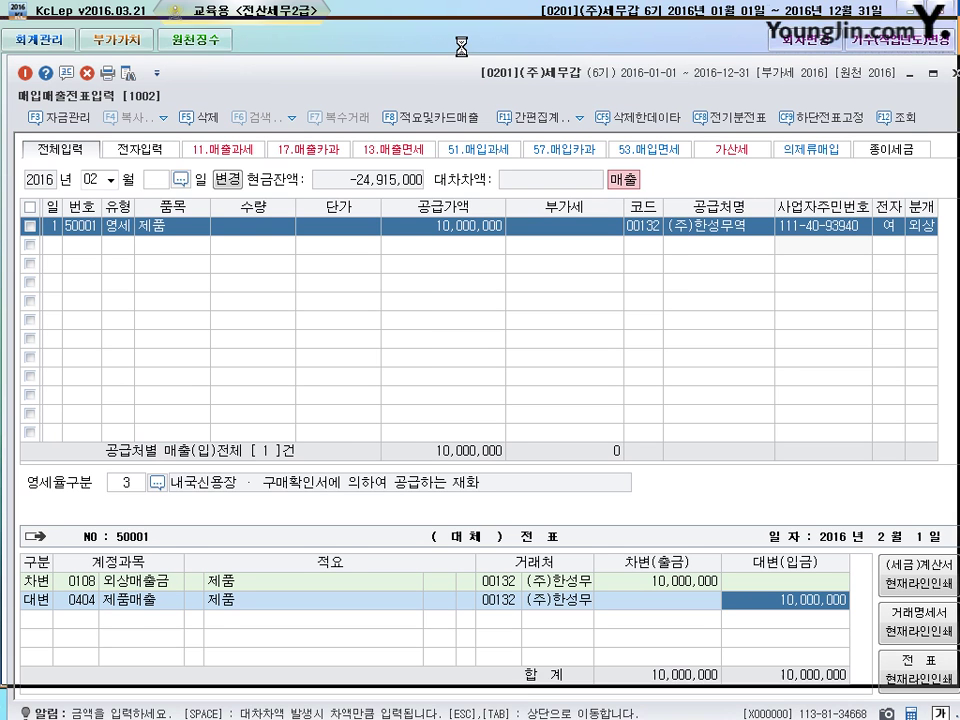
left_click_drag(471, 96, 465, 30)
left_click(50, 205)
type("2")
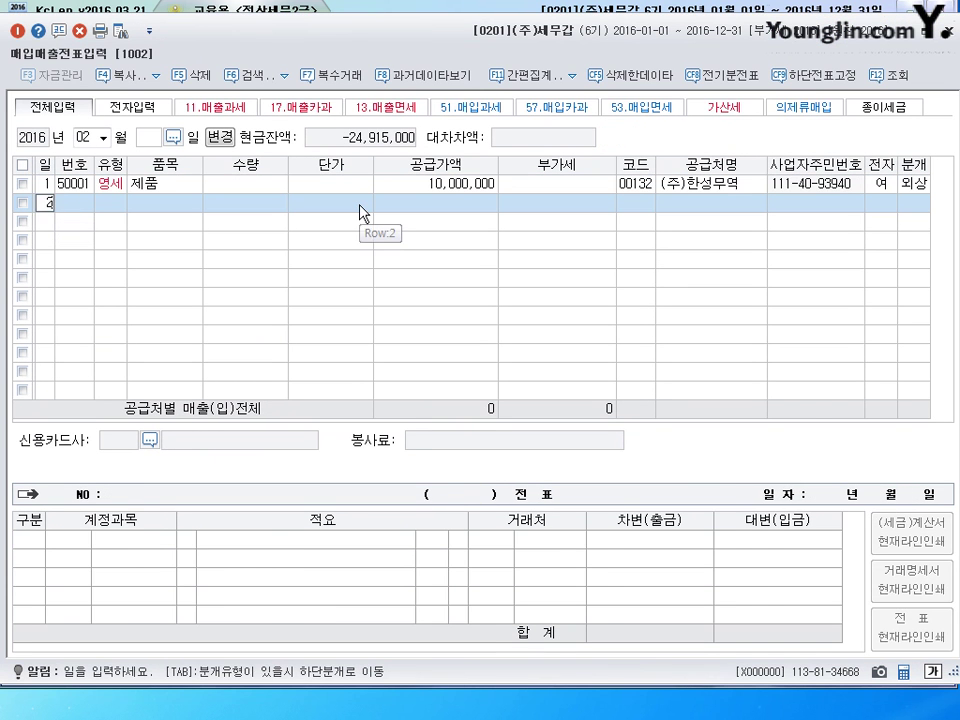
key("Return")
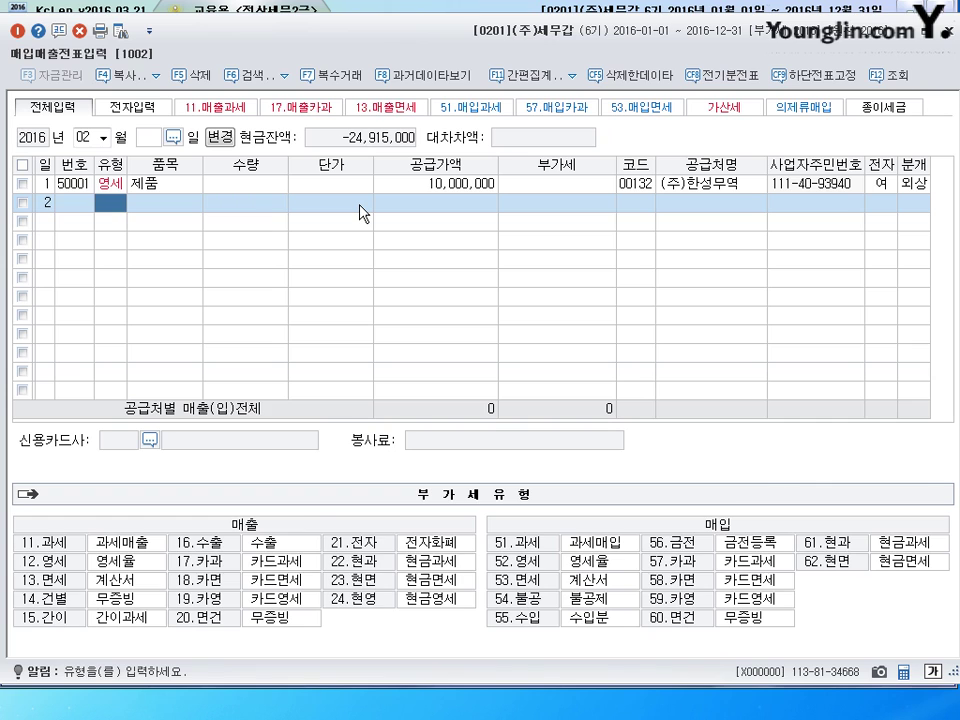
- Enter a 12 영세 제품 sale of 20,000,000 to 명성물산(주), category 3 내국신용장
type("12")
key("Return")
type("제품")
key("Return")
key("Return")
key("Return")
type("2")
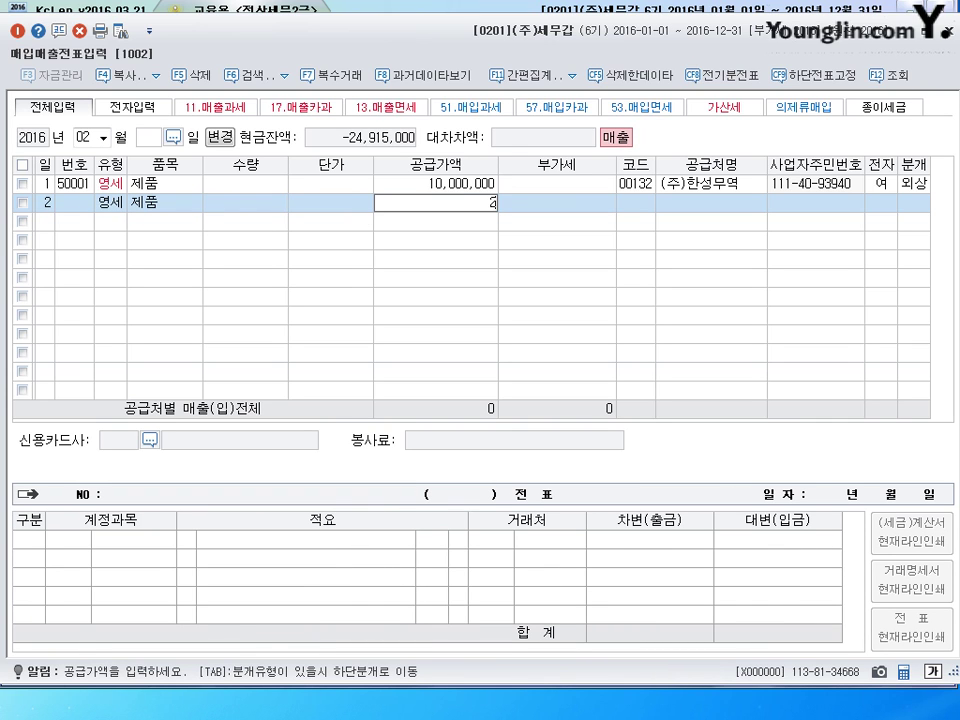
type("0,000,000")
key("Return")
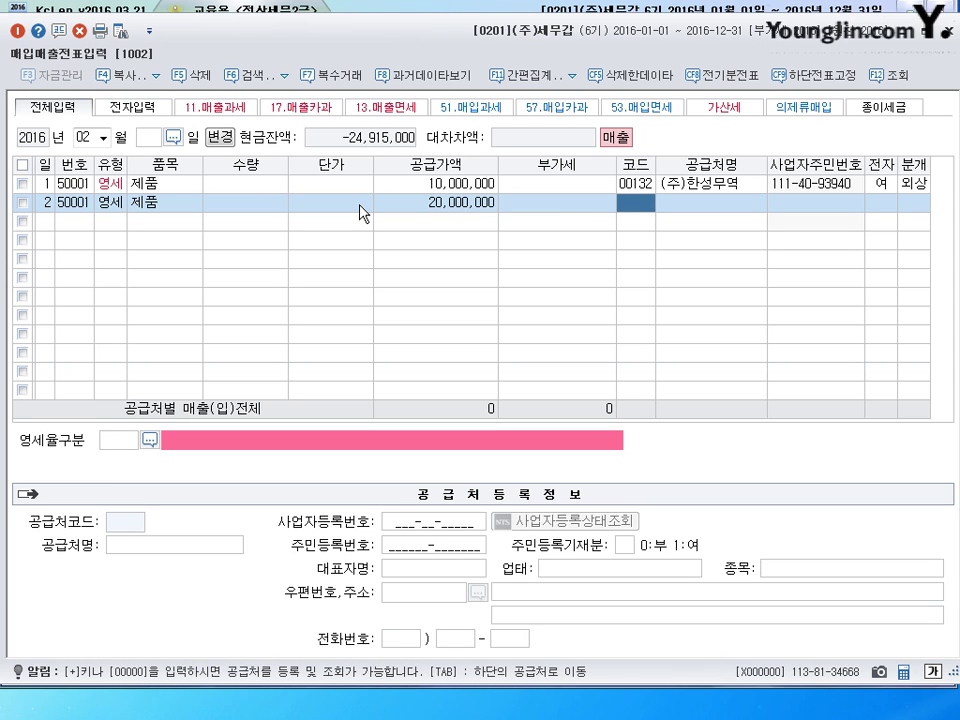
type("명성")
key("Return")
key("Return")
key("Return")
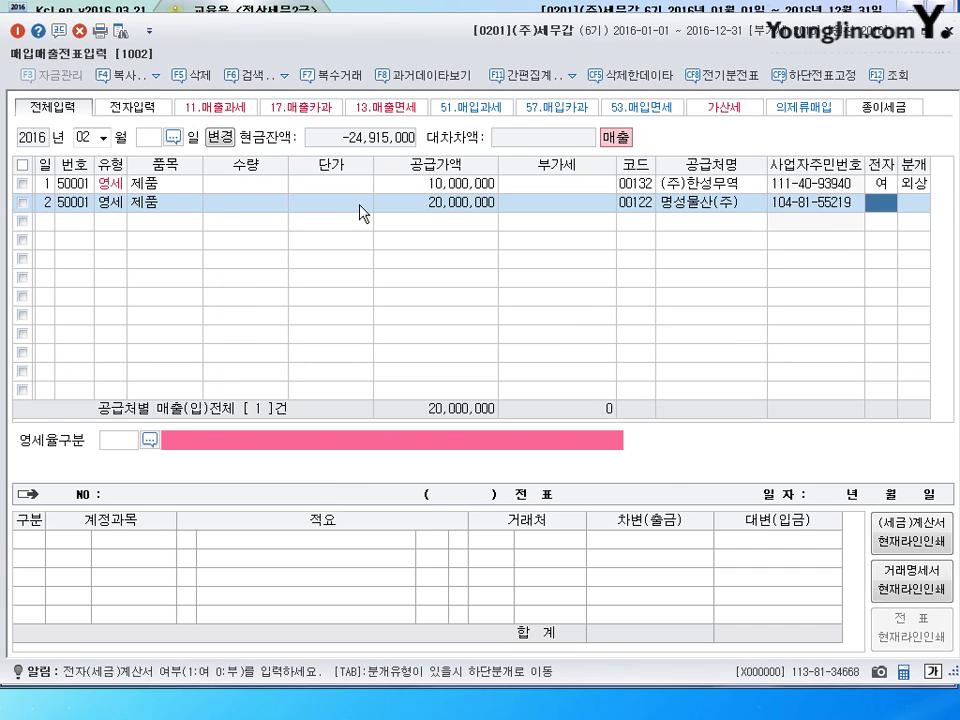
type("1")
key("Return")
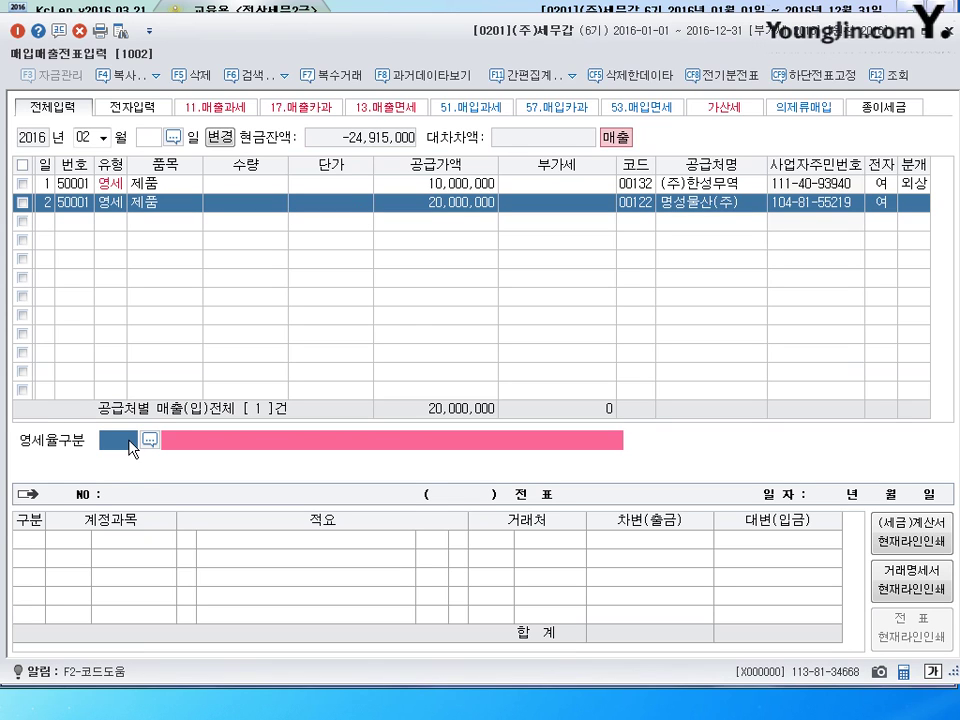
type("3")
key("Return")
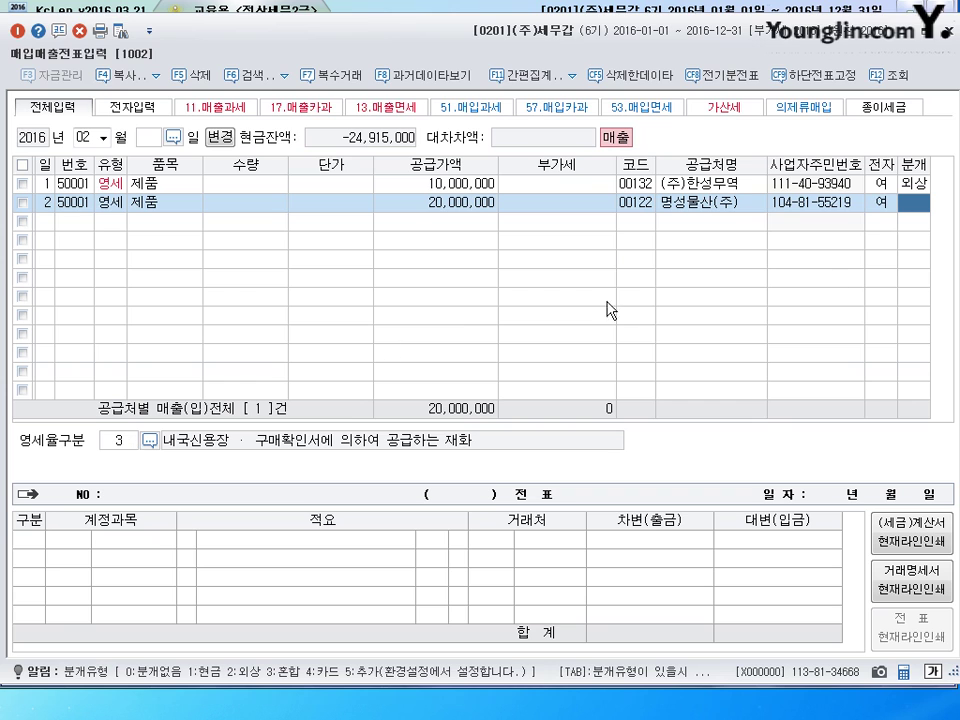
- Book it as 혼합 with debits 0101 현금 2,000,000 and 0108 외상매출금 18,000,000, then save
type("3")
key("Return")
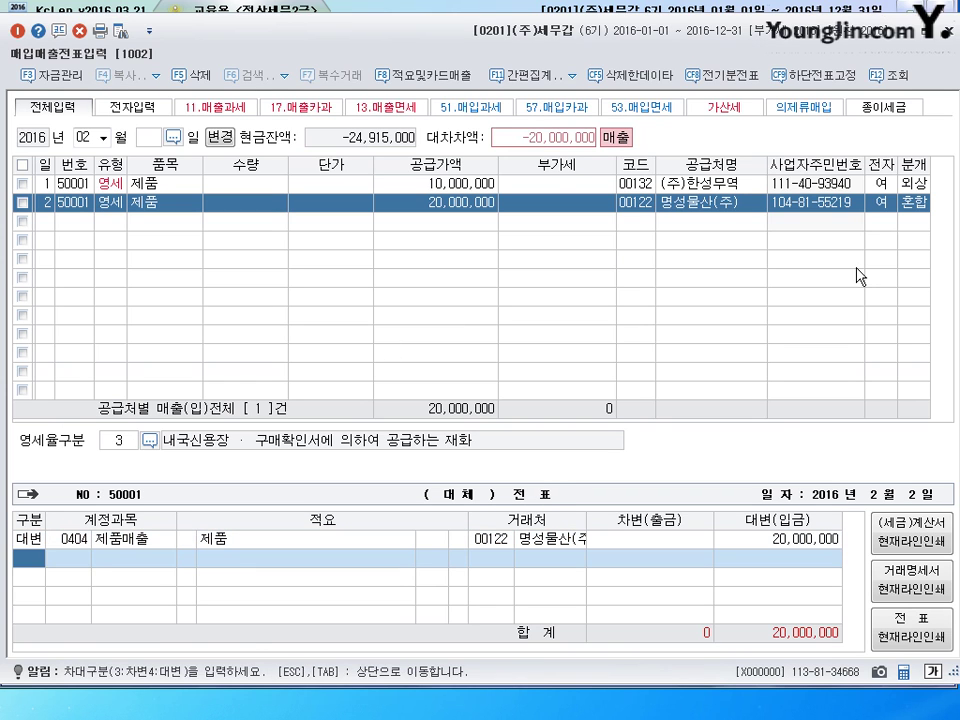
type("3")
key("Return")
type("101")
key("Return")
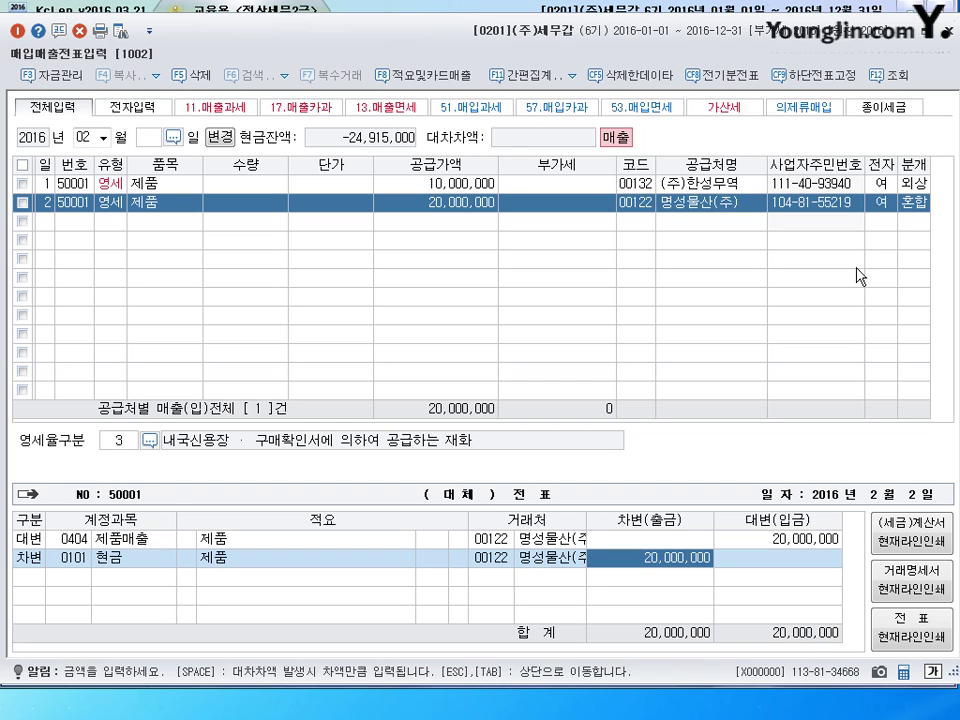
type("2000000")
key("Return")
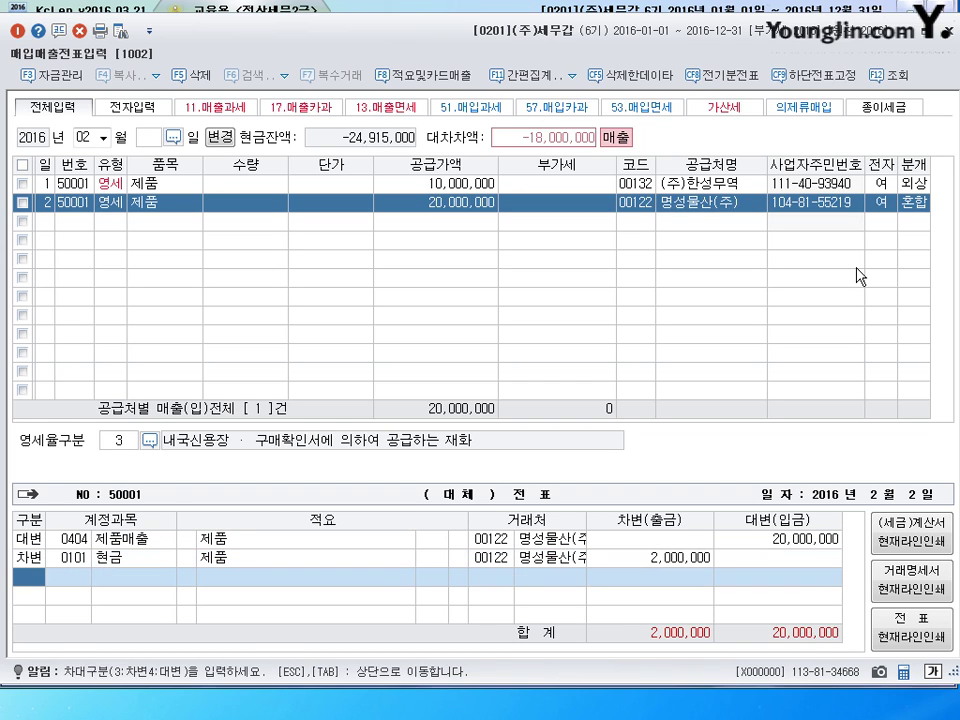
type("3")
key("Return")
type("108")
key("Return")
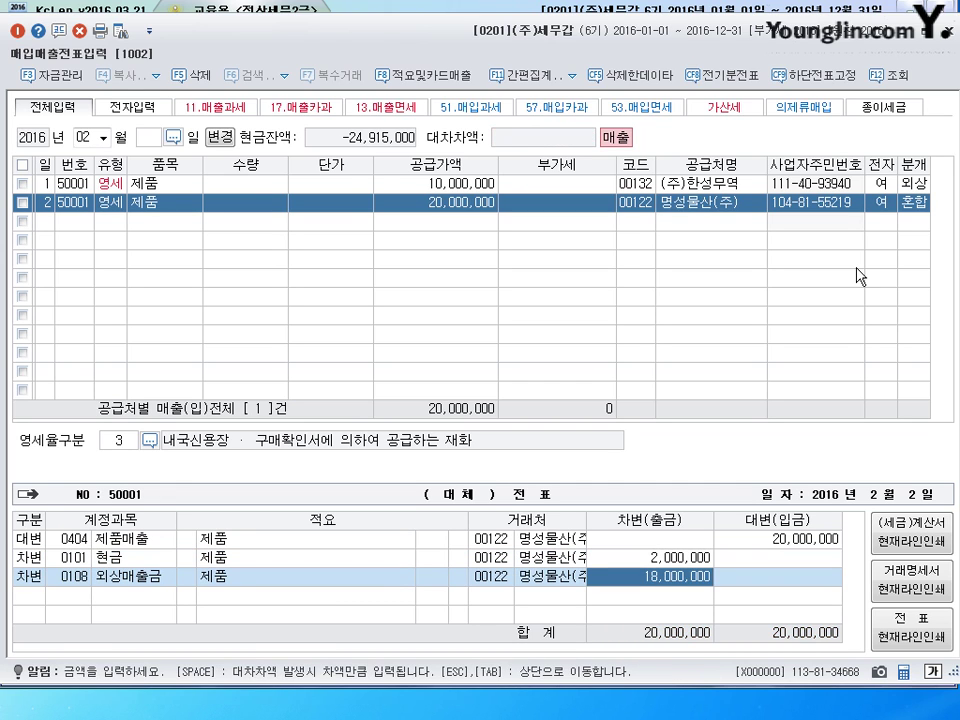
key("Return")
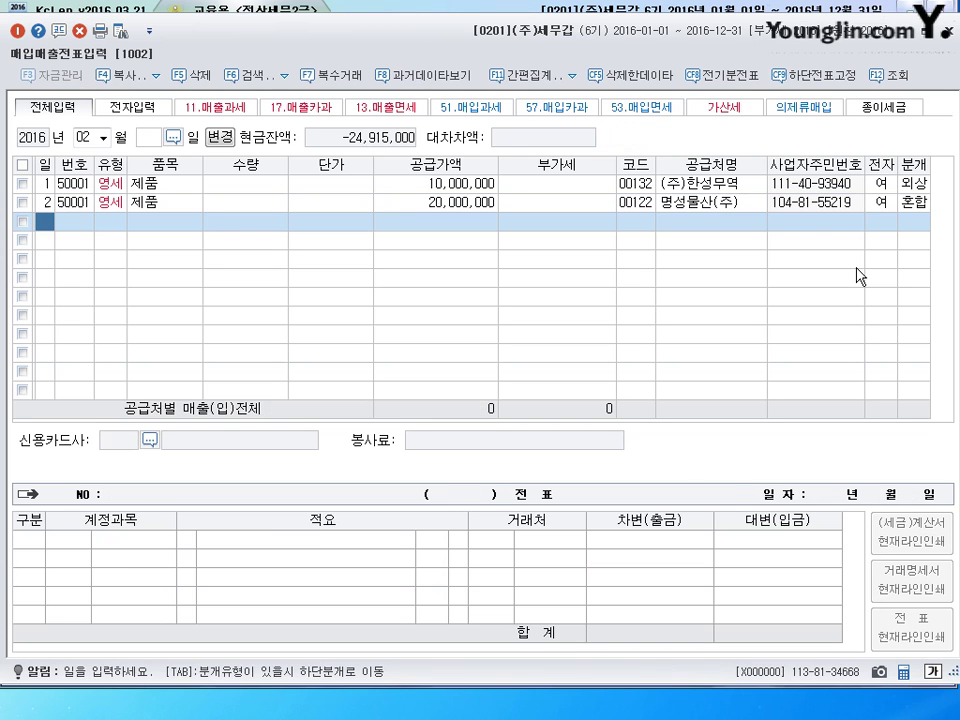
- Start a new voucher row dated the 3rd
type("3")
key("Return")
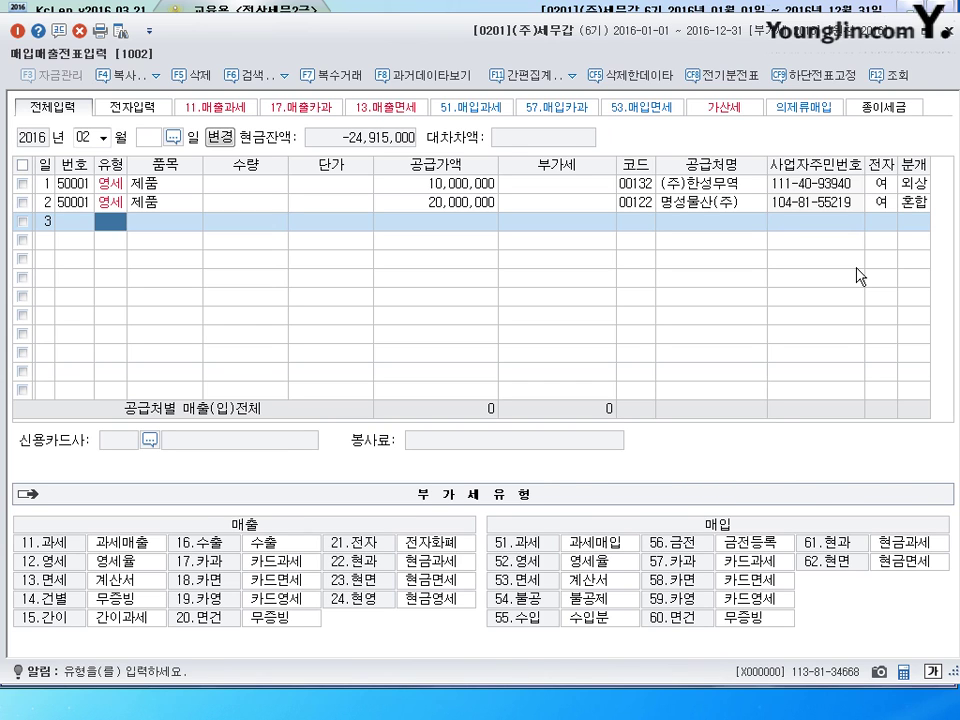
- Enter a 12 영세 sale of 7,000,000 to 강동상사, category 3, with a 혼합 journal
type("12")
key("Return")
key("Return")
key("Return")
key("Return")
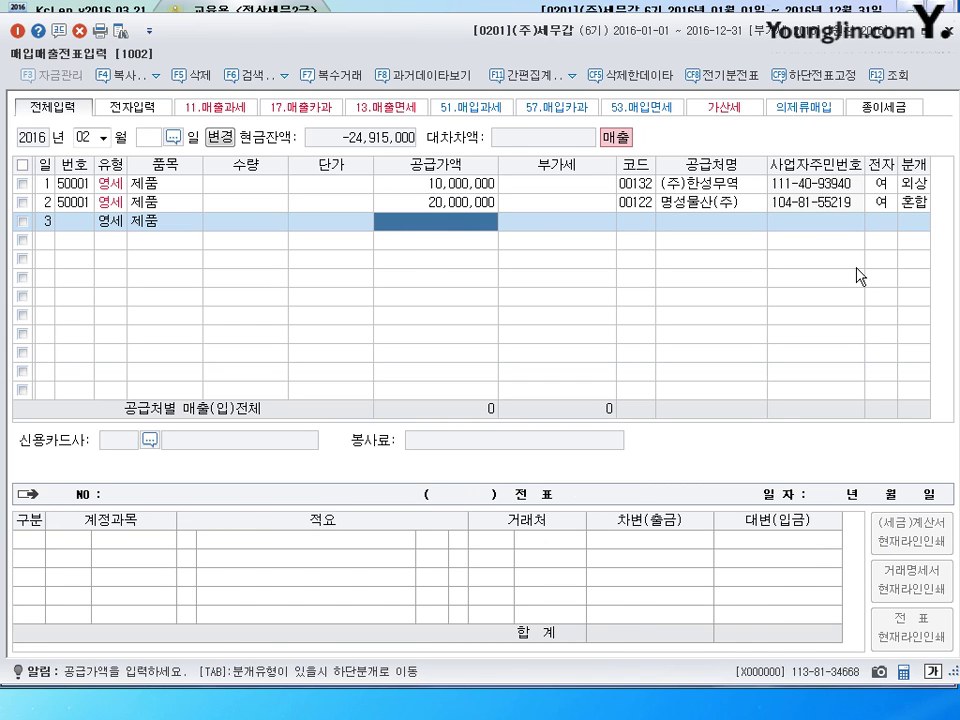
type("7000000")
key("Return")
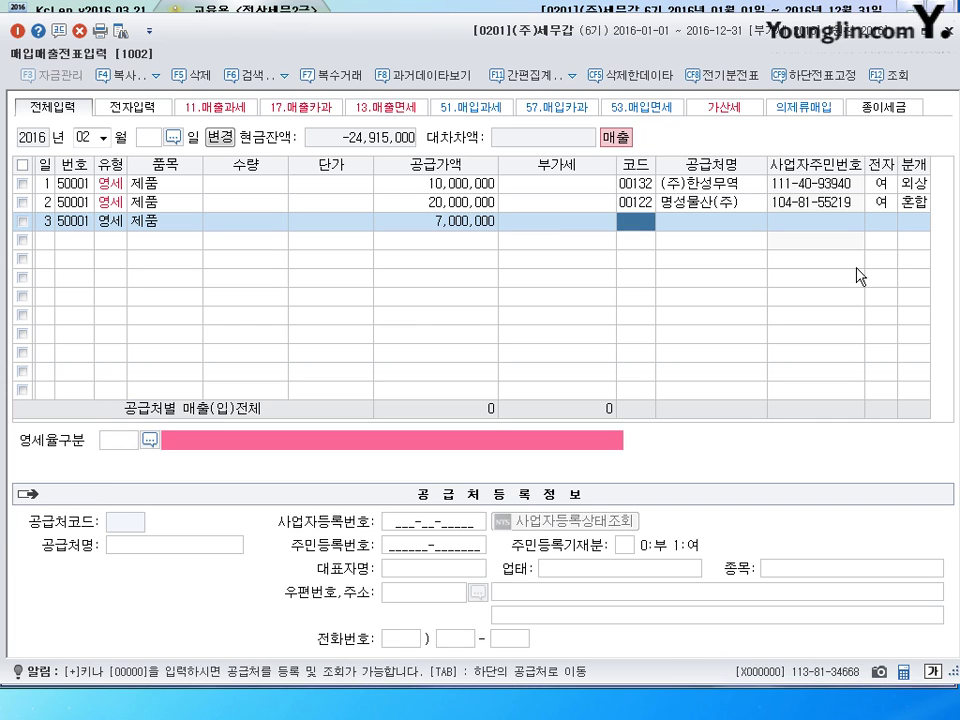
type("강동")
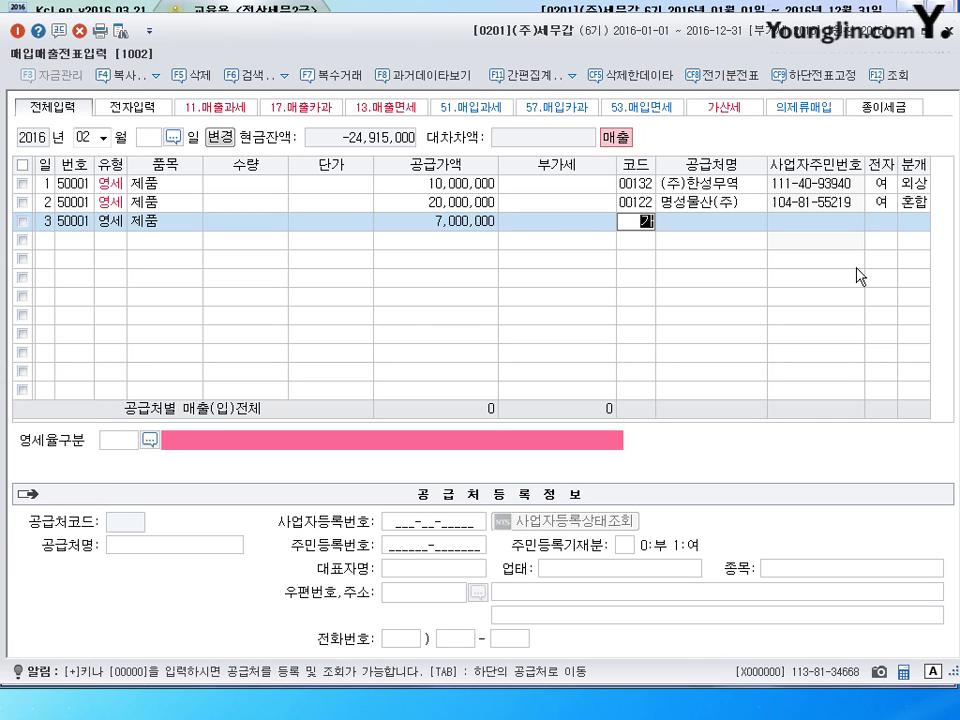
key("Return")
key("Return")
key("Return")
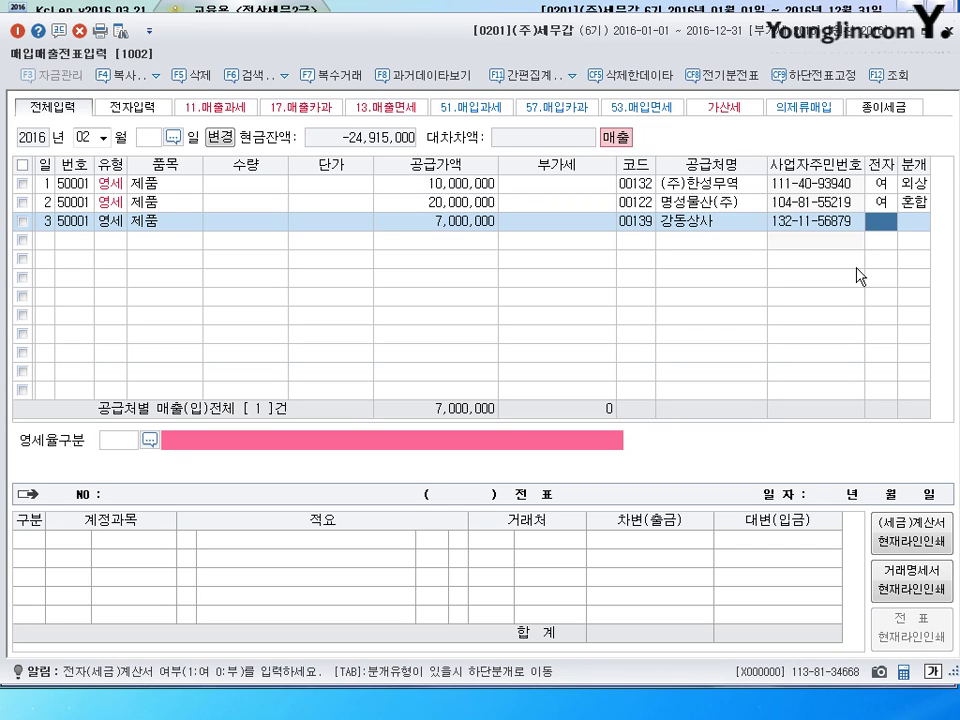
type("1")
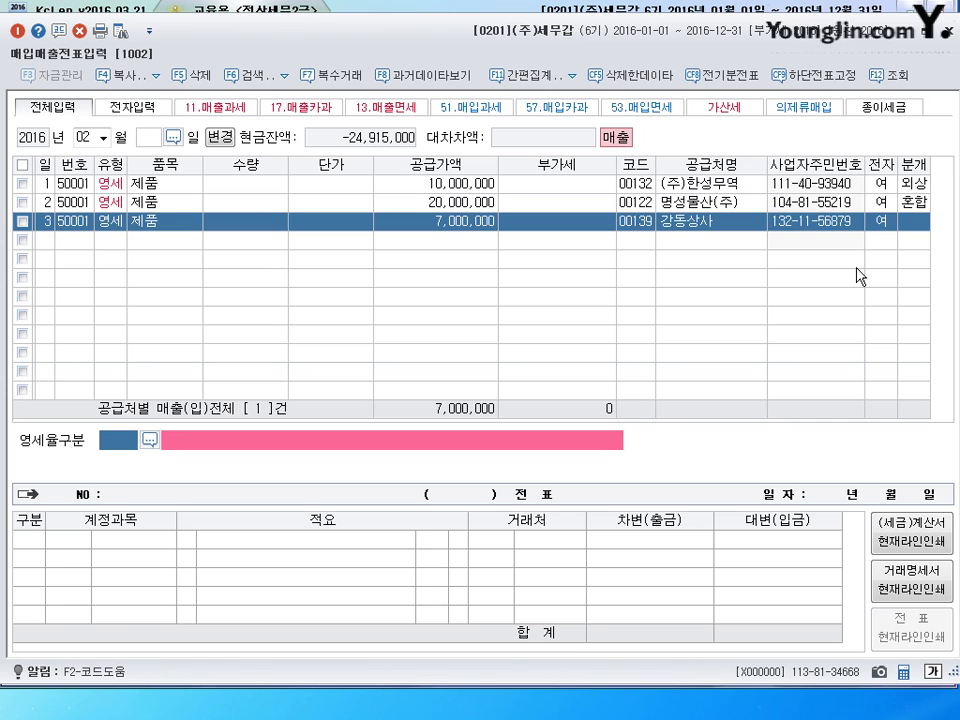
type("3")
key("Return")
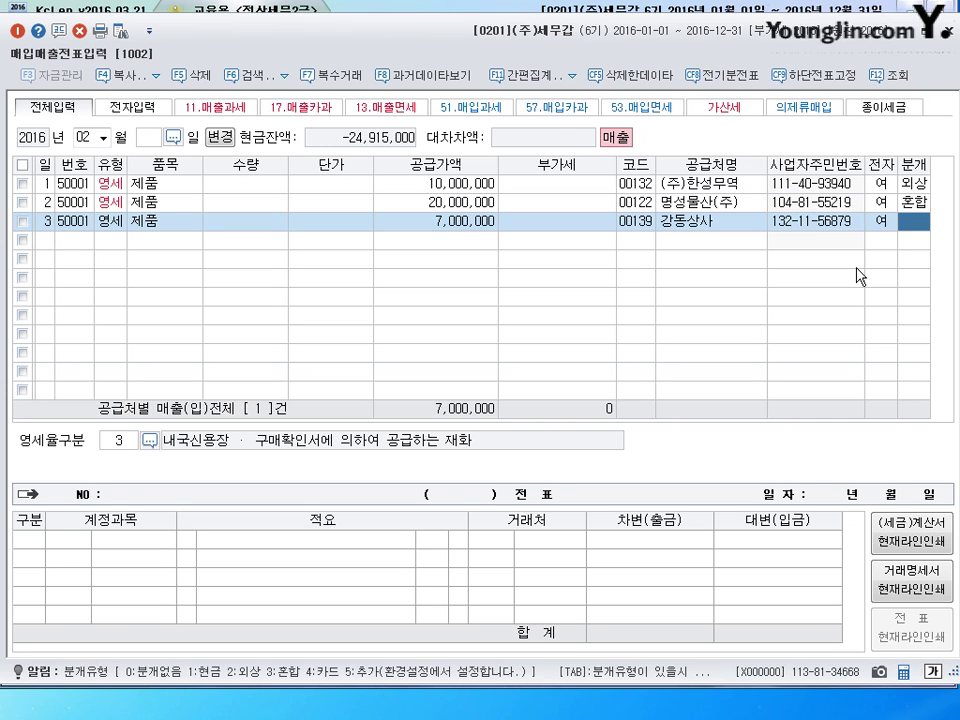
type("3")
key("Return")
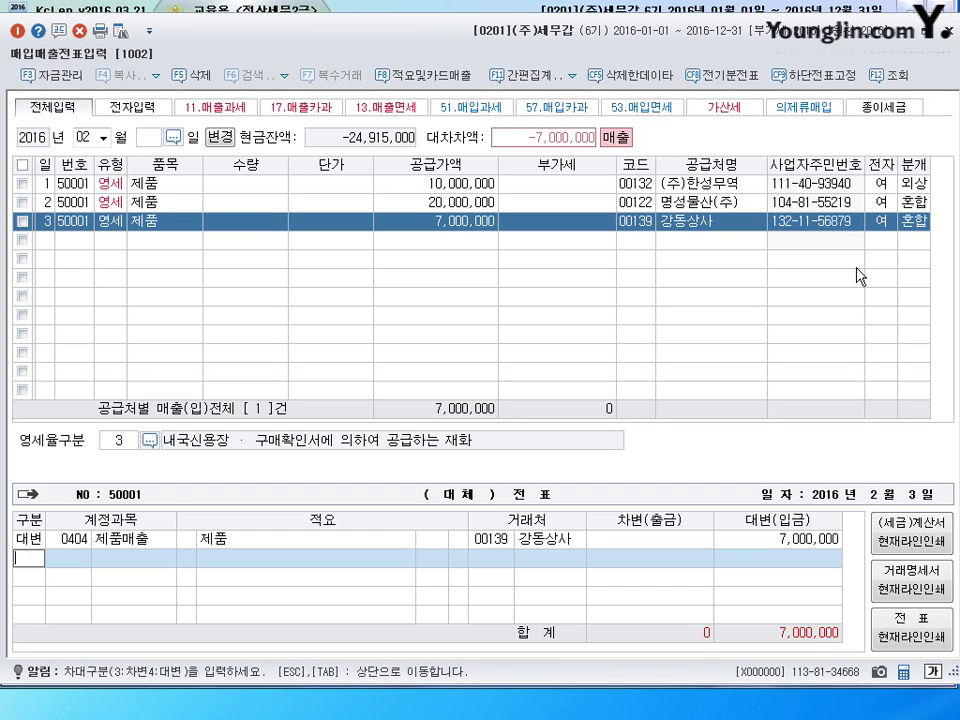
- Debit 0259 선수금 1,000,000 and 0108 외상매출금 6,000,000, save, and start a day-11 row
type("3")
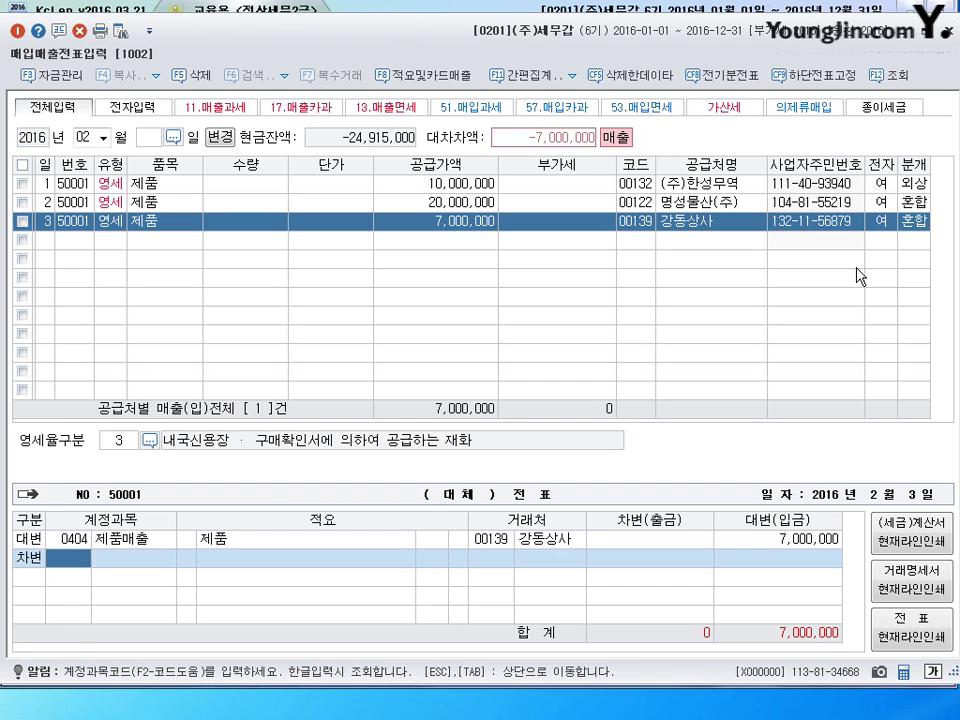
type("259")
key("Return")
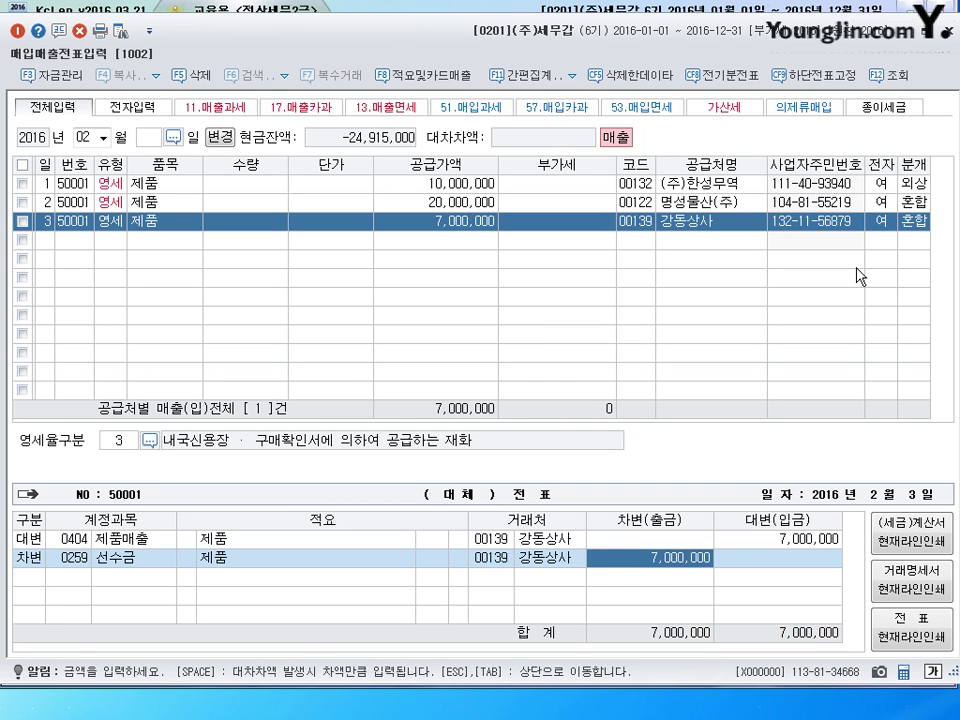
key("BackSpace")
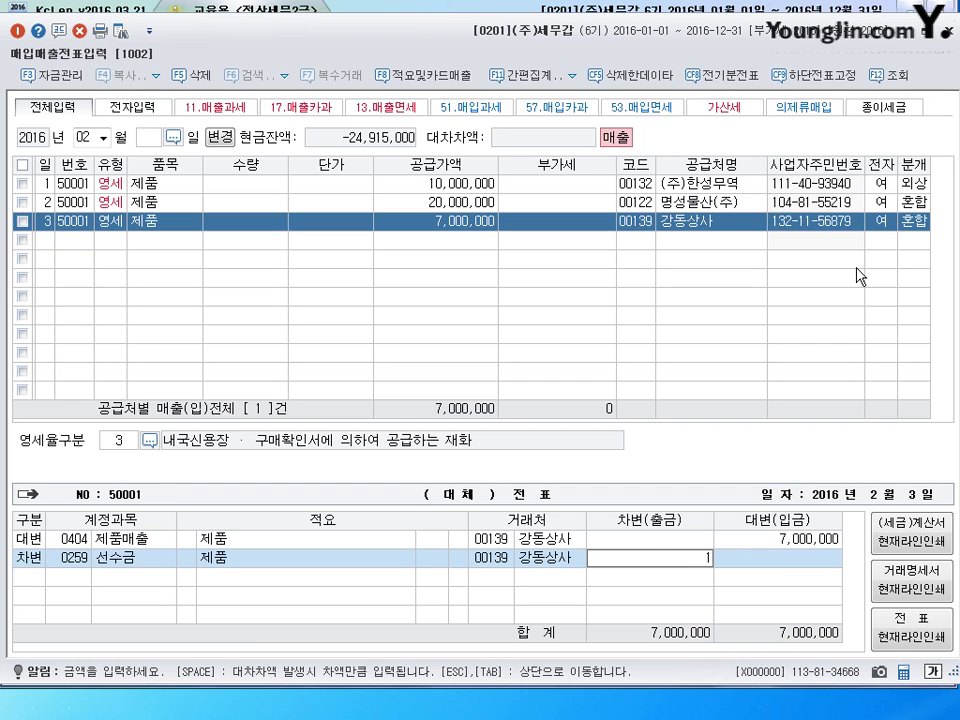
type("1000000")
key("Return")
type("3")
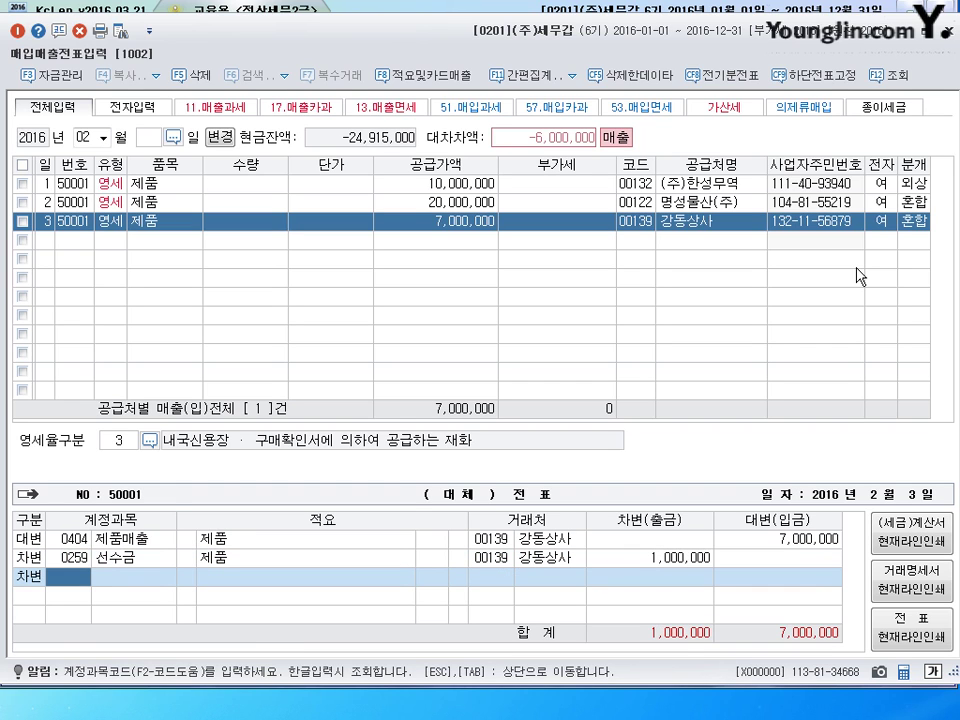
type("108")
key("Return")
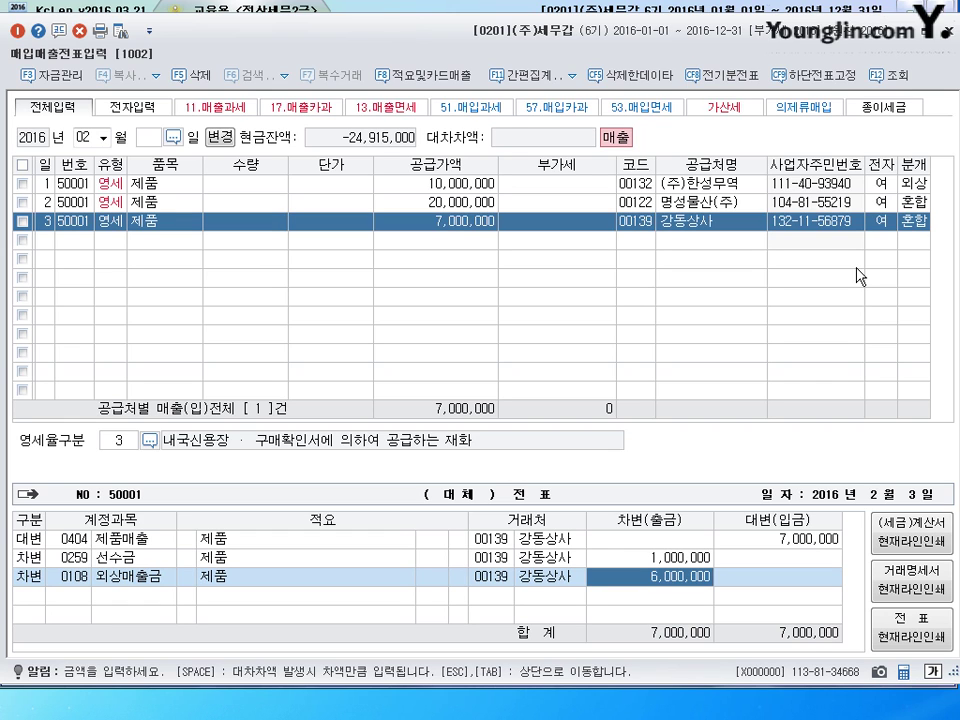
key("Return")
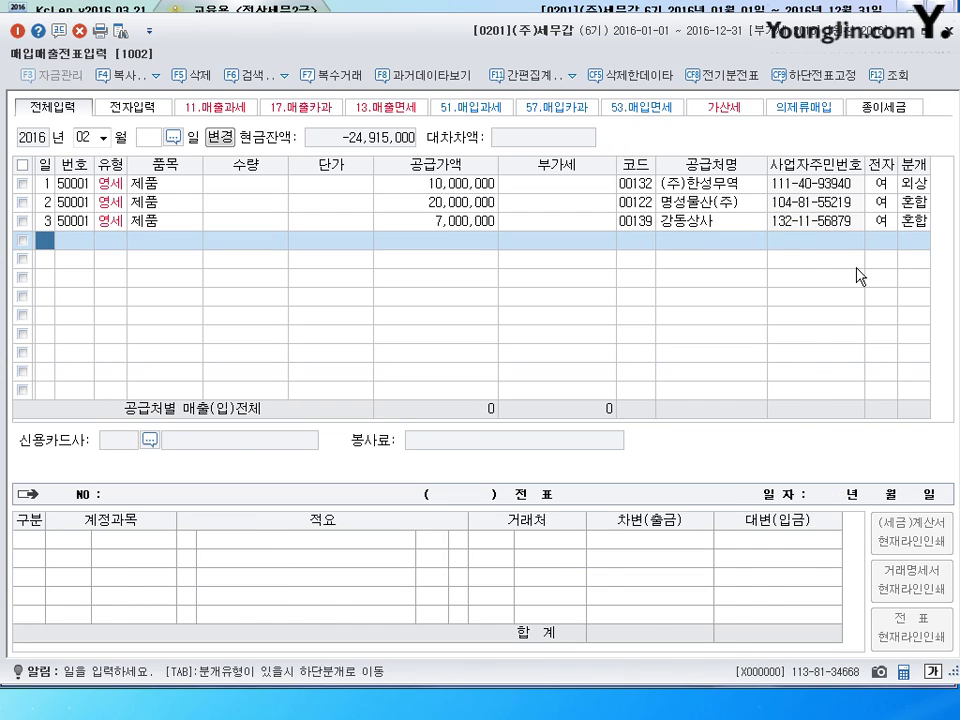
type("11")
key("Return")
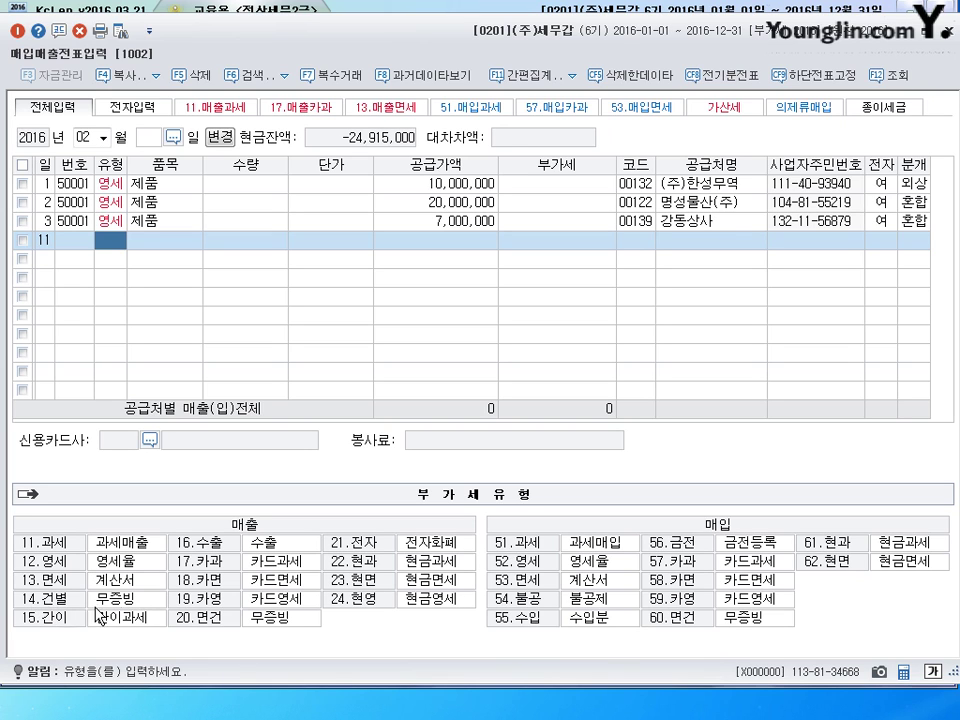
- Enter a 14 건별 원재료 sale with supply 800,000 and VAT 80,000
type("14")
key("Return")
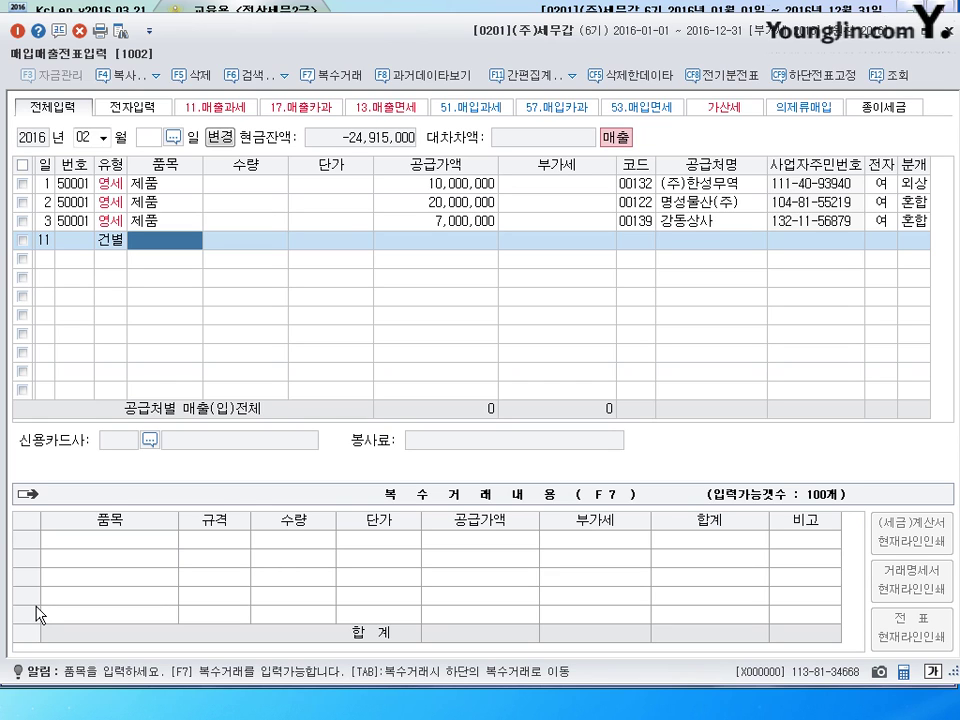
type("원")
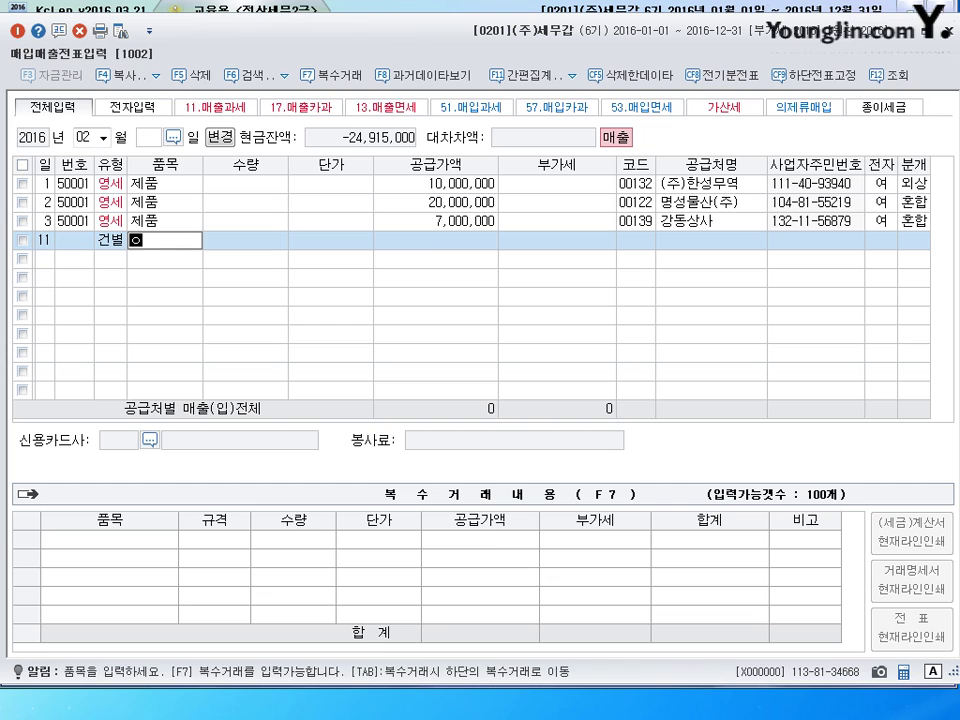
type("재료")
key("Return")
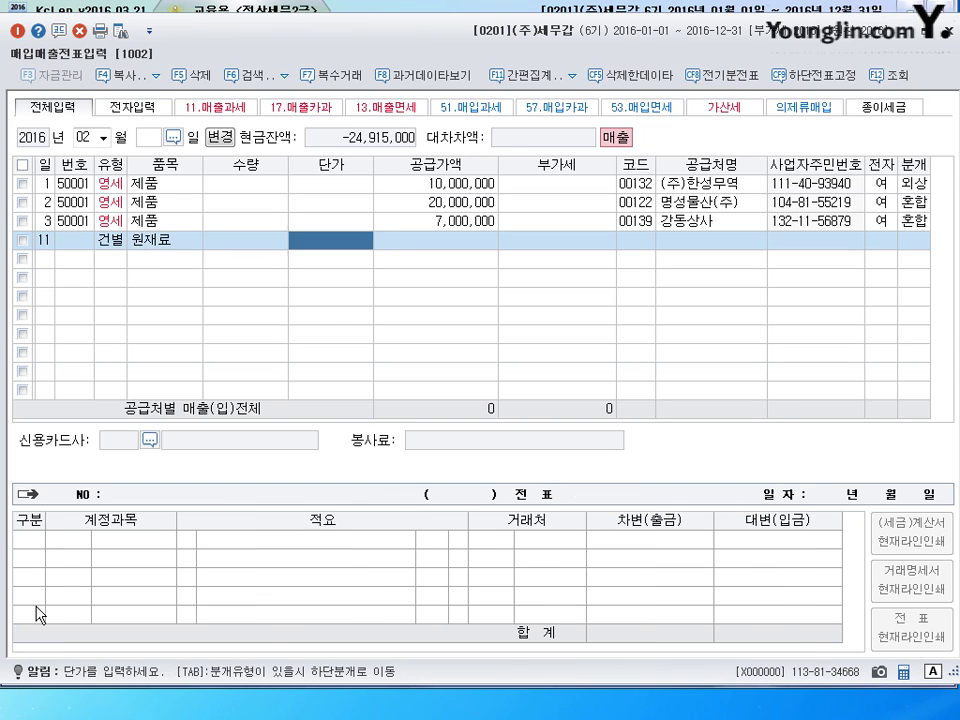
key("Return")
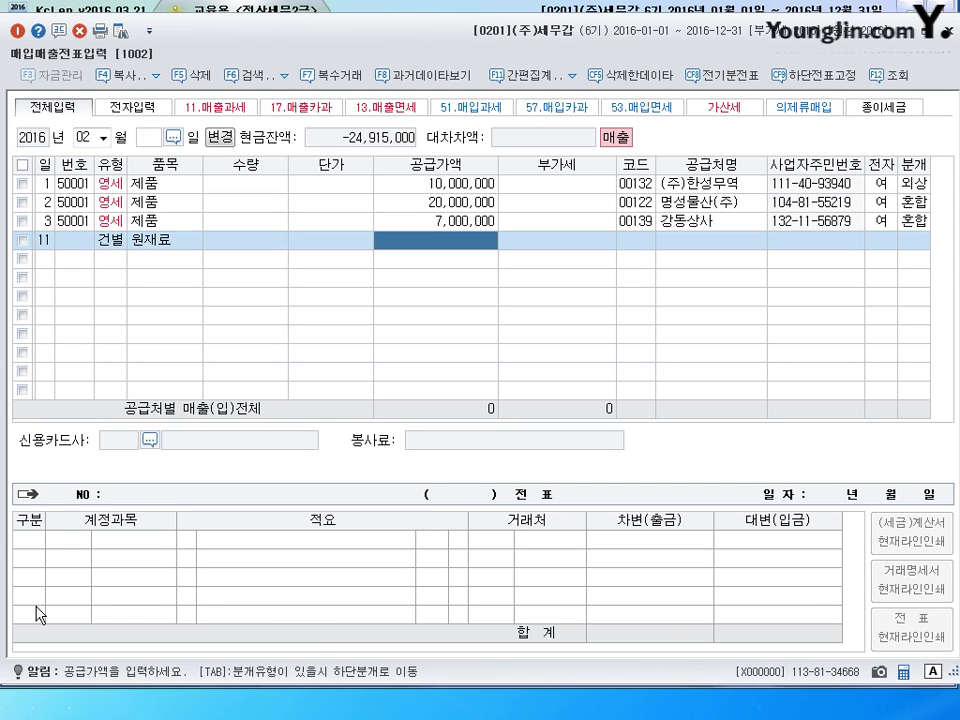
type("8000000")
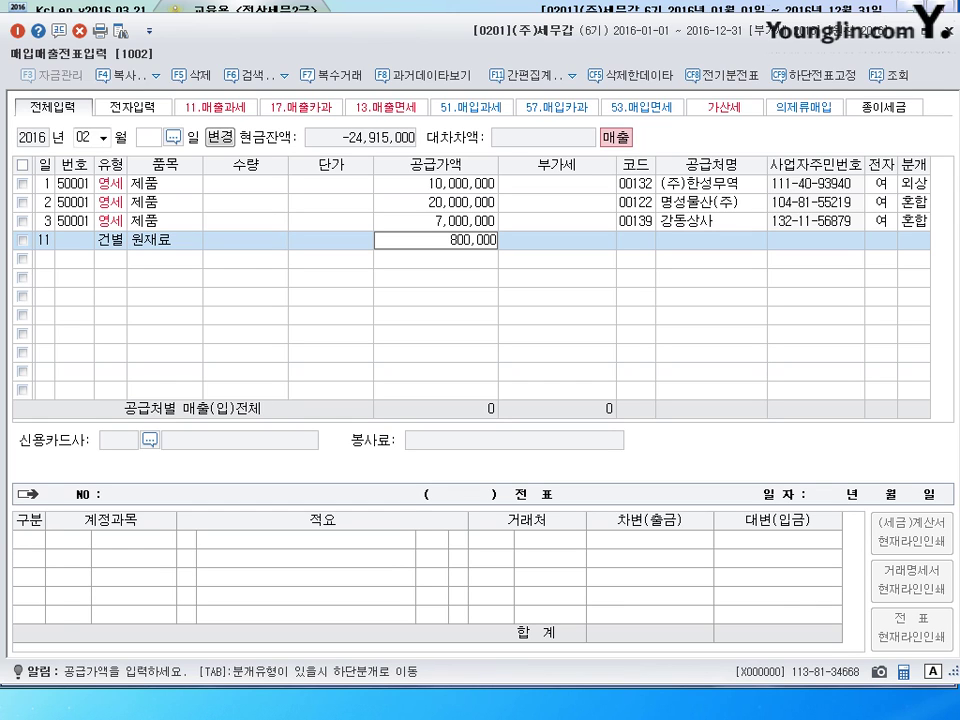
key("BackSpace")
key("BackSpace")
key("BackSpace")
key("BackSpace")
key("BackSpace")
key("BackSpace")
type("880000")
key("Return")
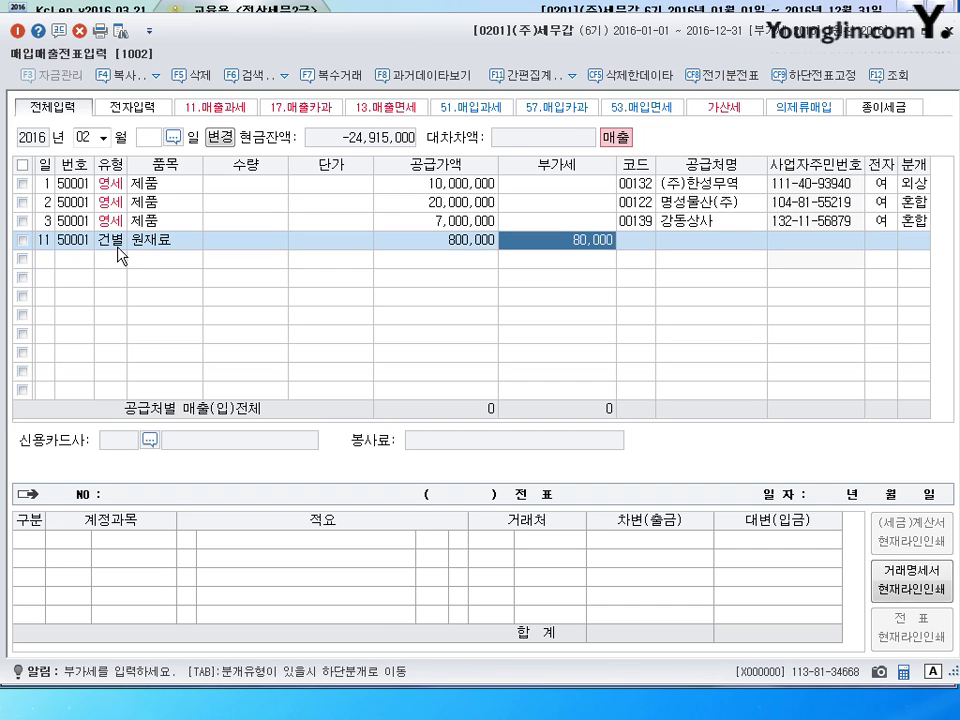
key("Return")
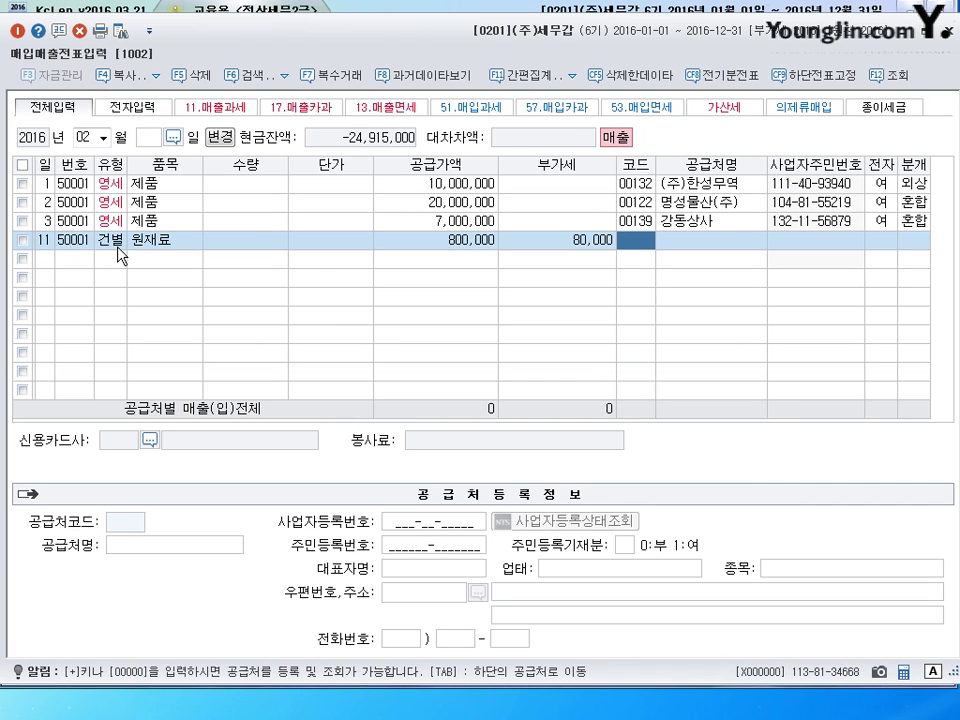
- Select (주)동해 as the customer and set 분개 to 3 혼합
type("동해")
key("Return")
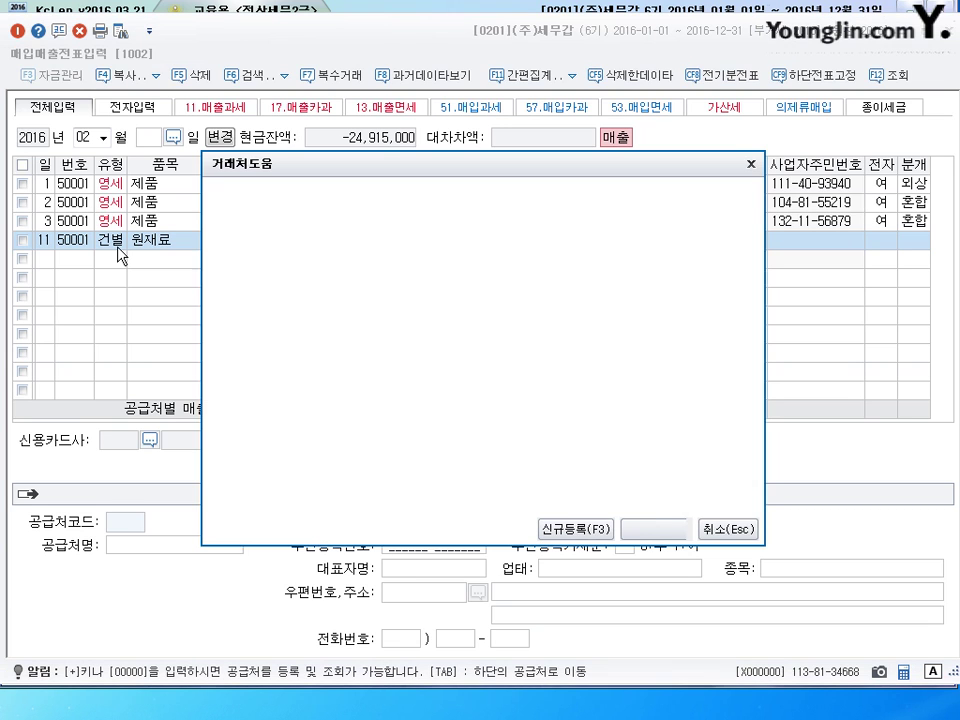
key("Return")
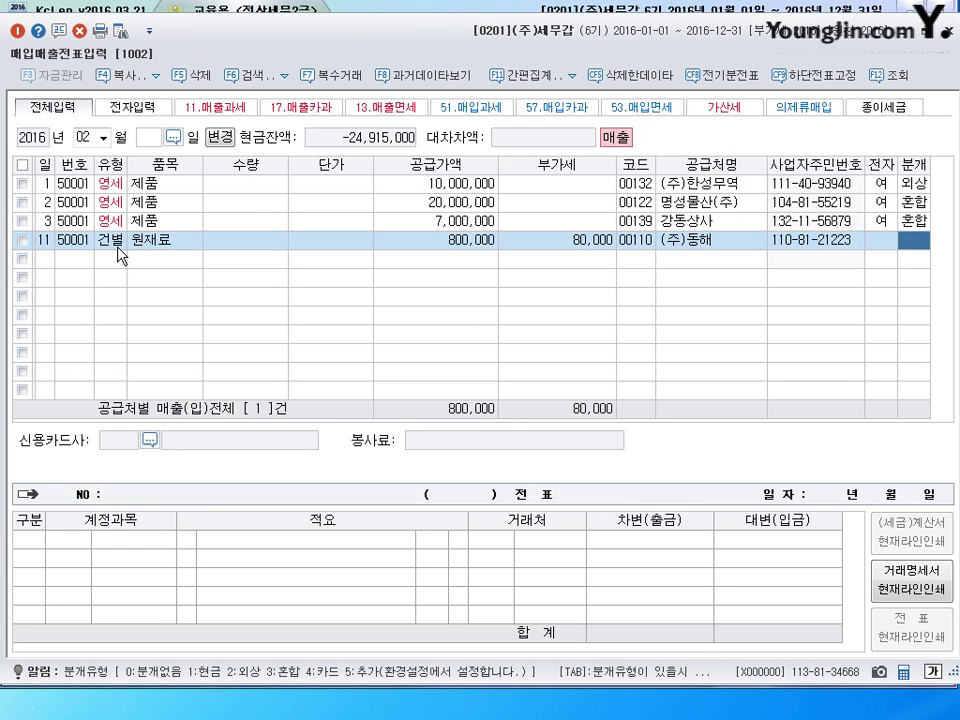
type("3")
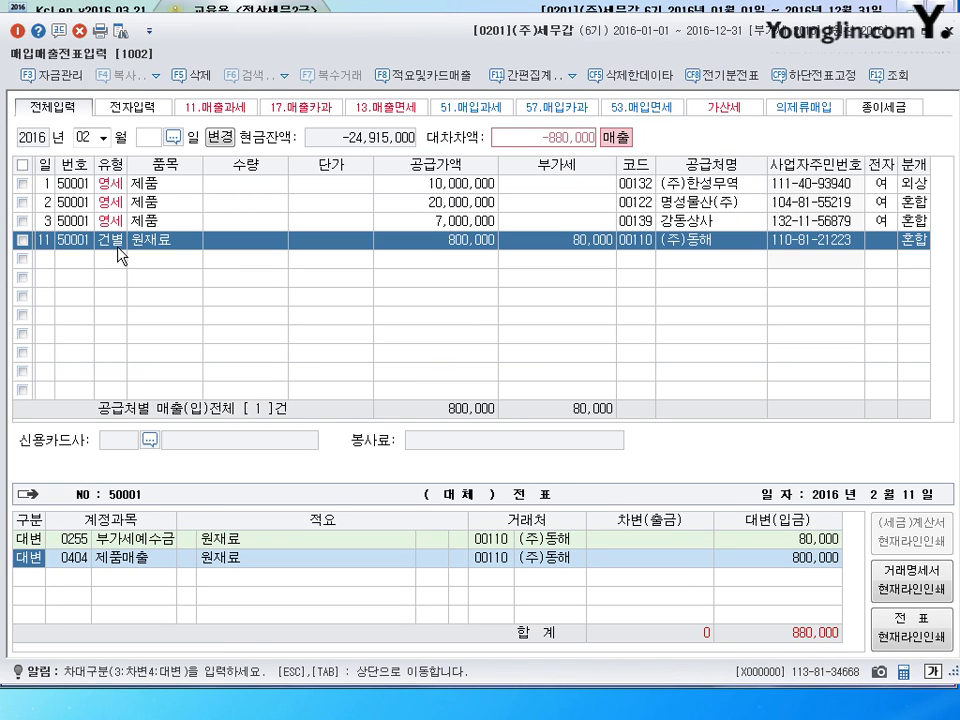
- Change the credit line to 0153 원재료 with an amount of 600,000
key("Return")
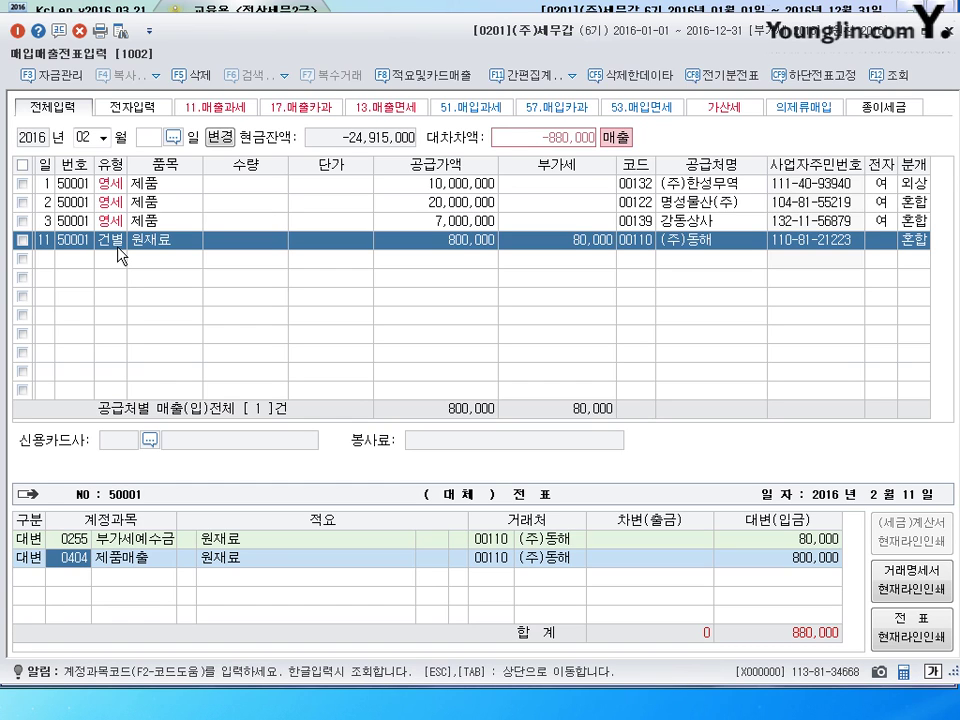
type("153")
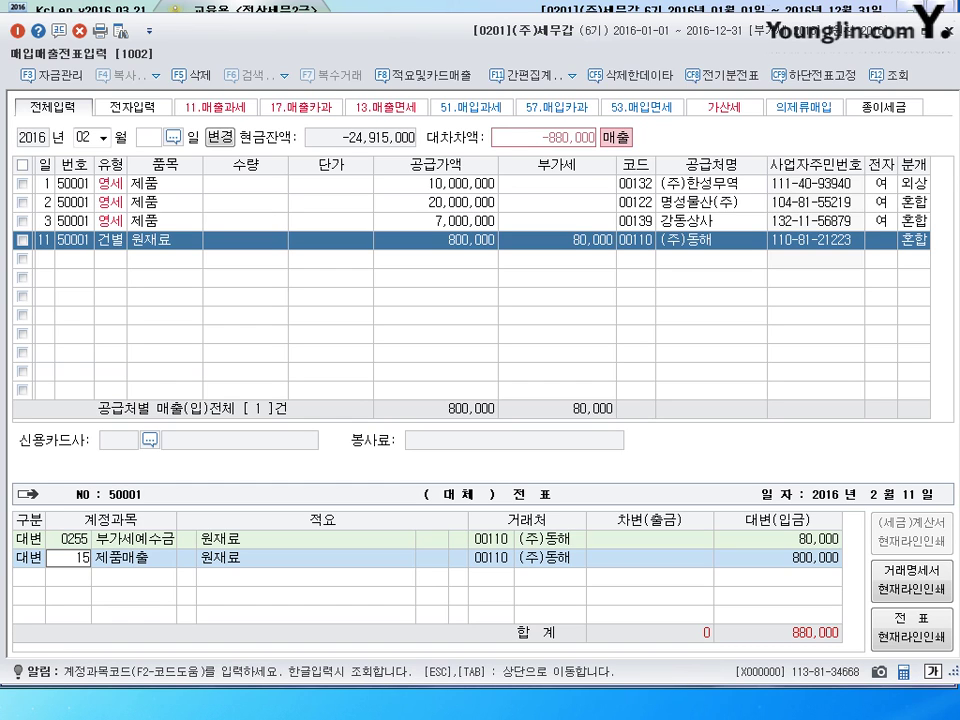
key("Return")
key("shift+Tab")
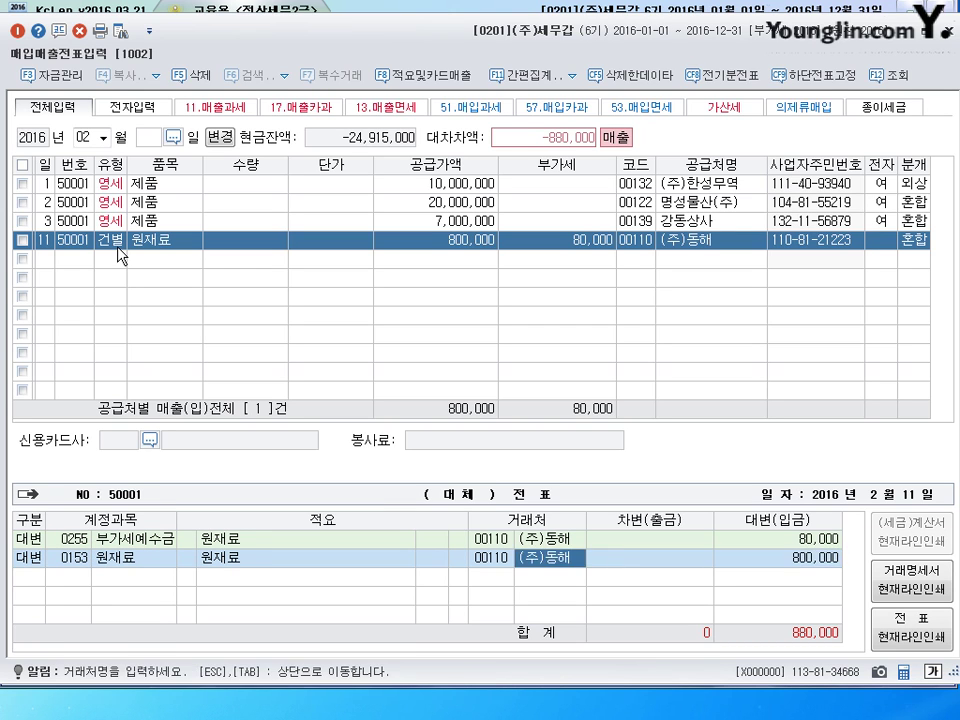
key("Return")
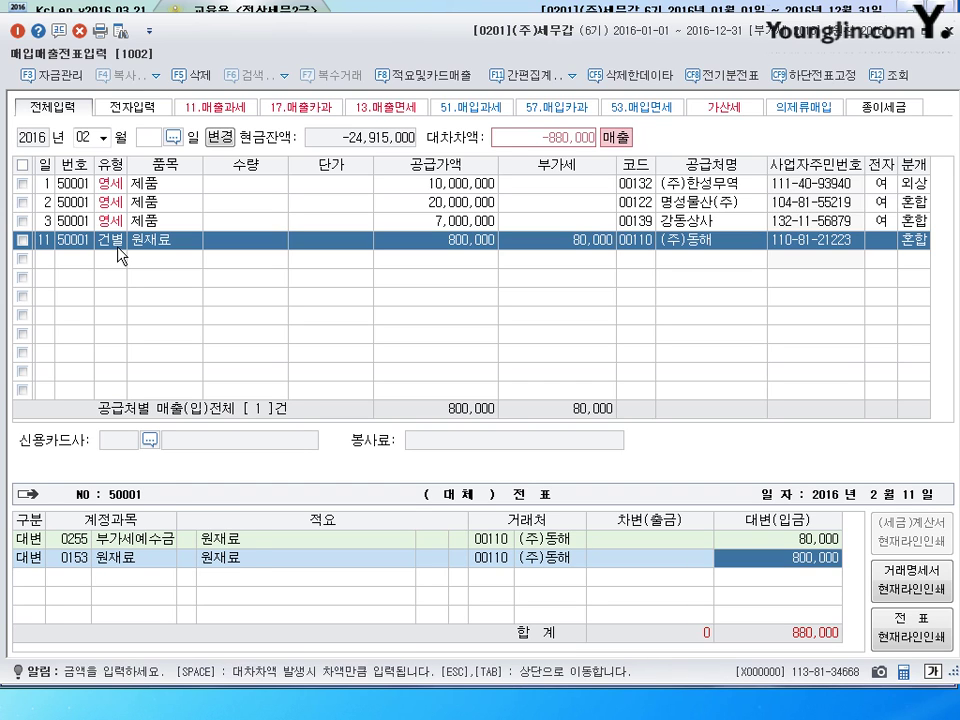
type("600000")
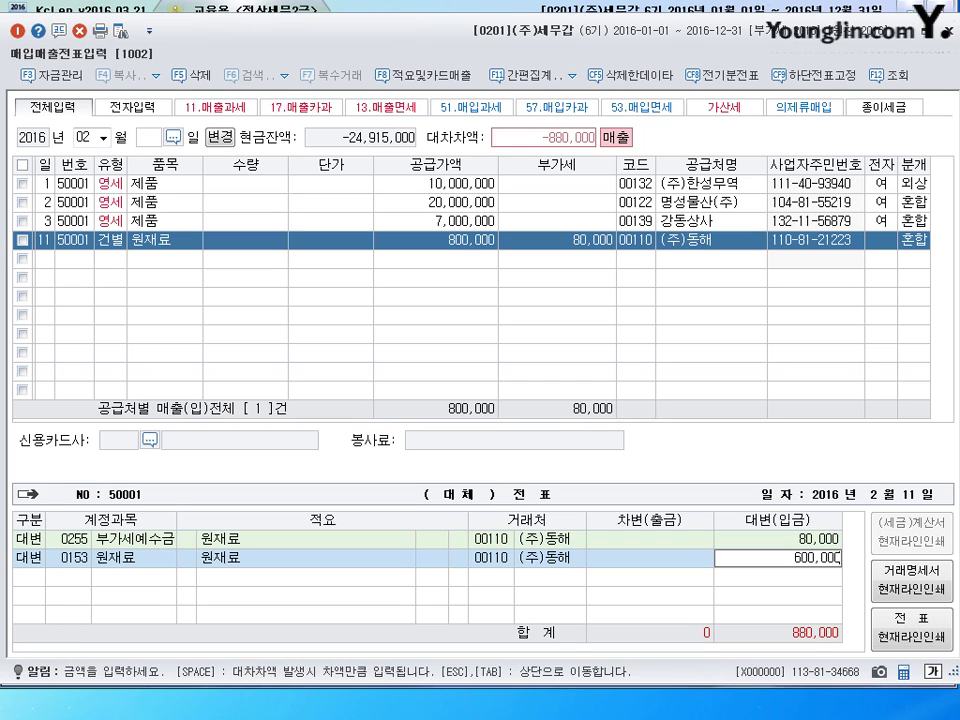
key("Return")
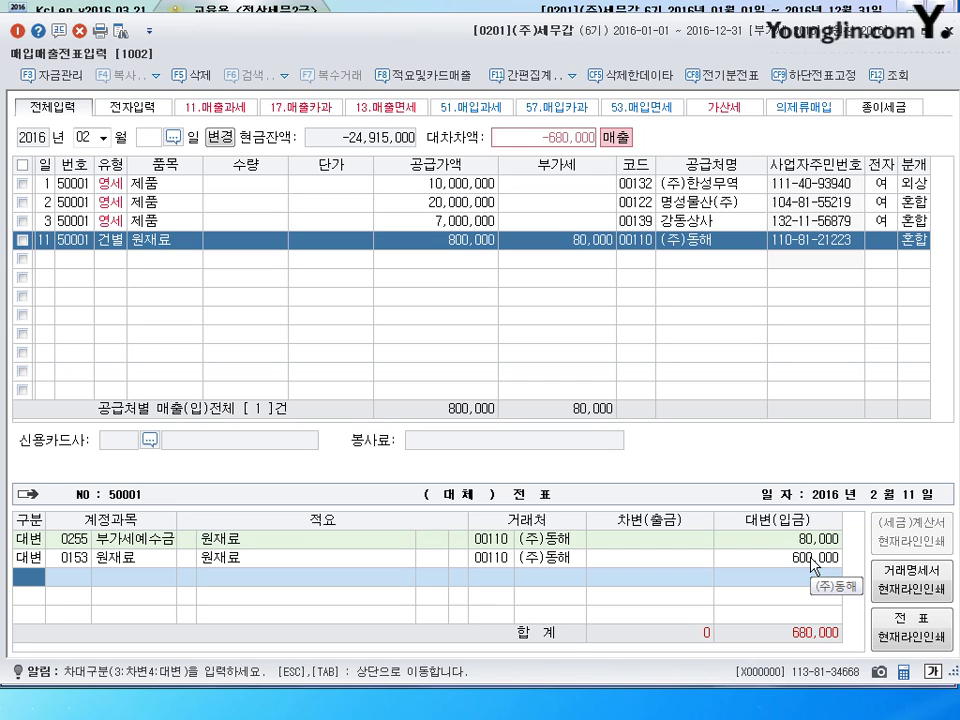
- Add a 0813 접대비 debit of 680,000 and give the 원재료 line 적요 08
key("3")
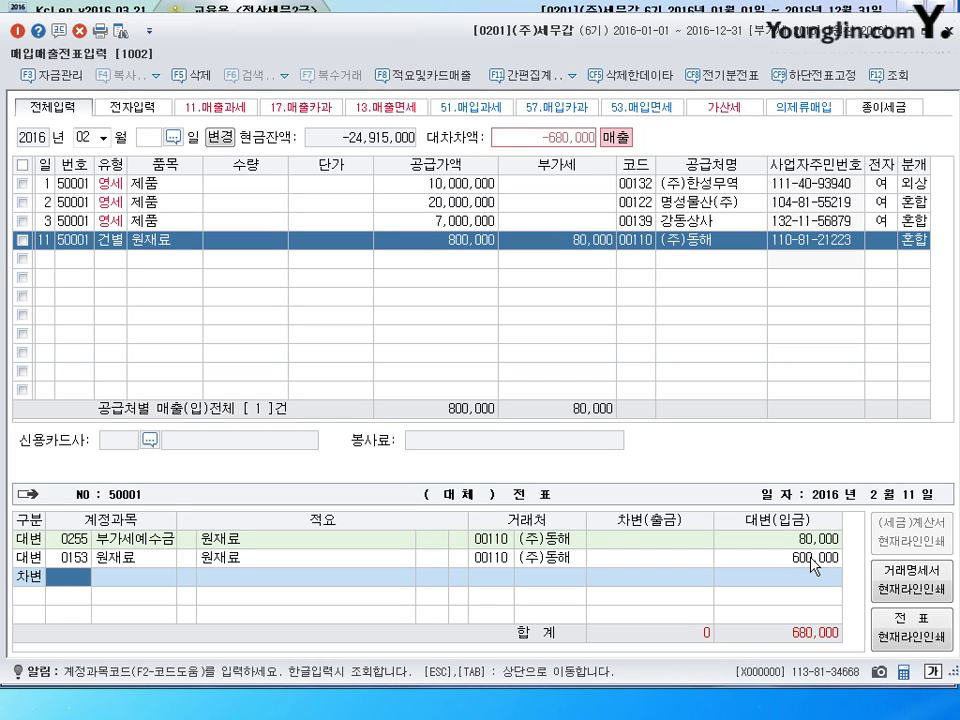
type("813")
key("Return")
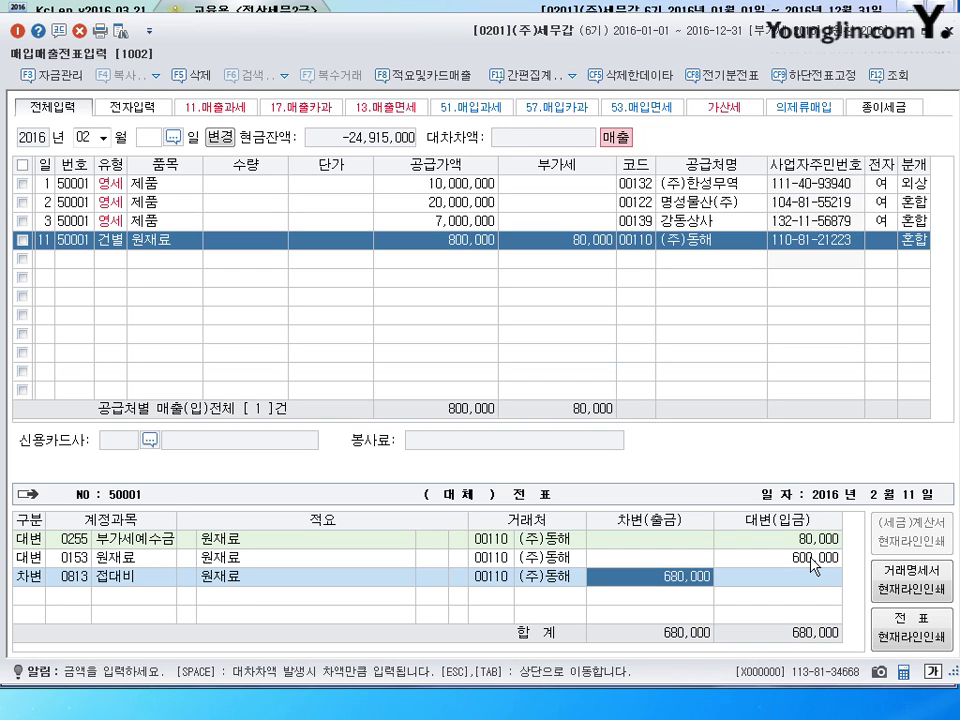
left_click(811, 558)
key("Left")
key("Left")
key("Left")
key("Left")
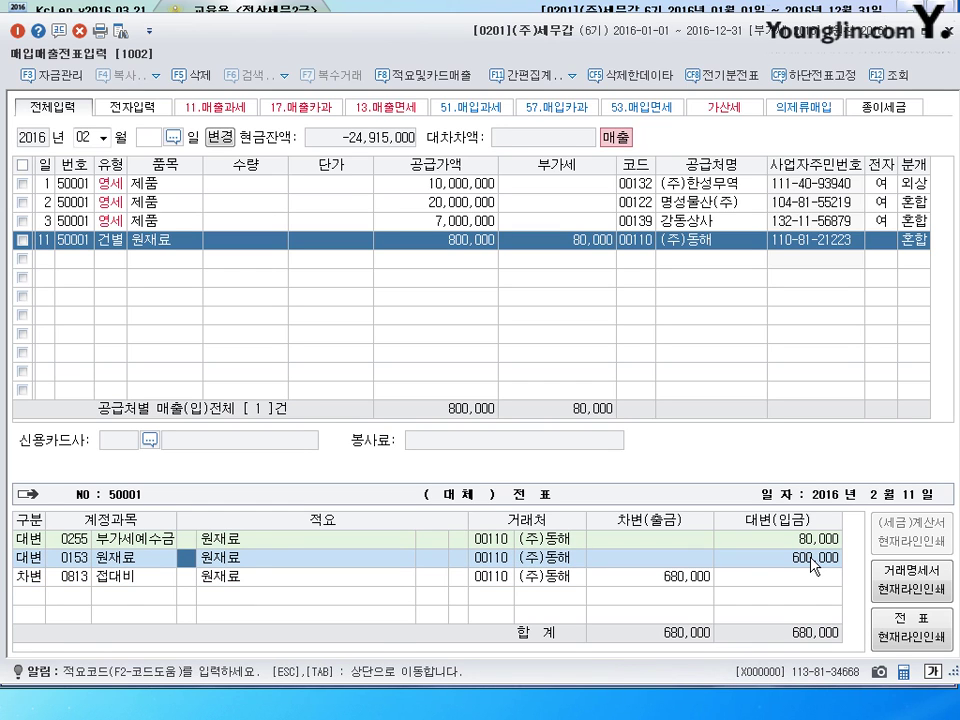
type("8")
key("Return")
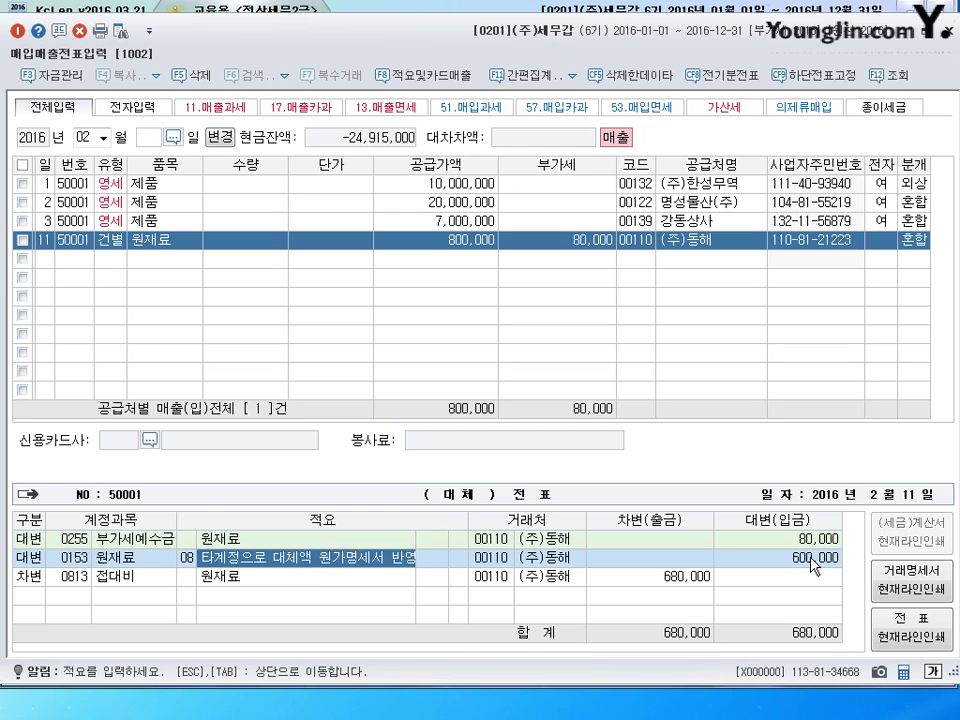
key("Left")
key("Return")
key("Up")
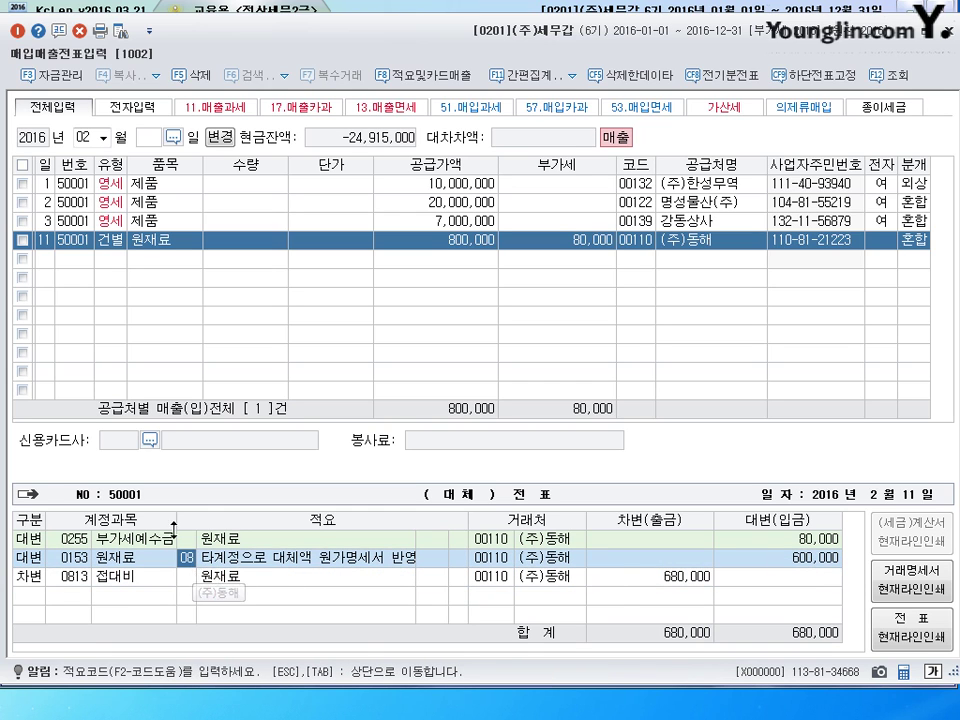
left_click(185, 596)
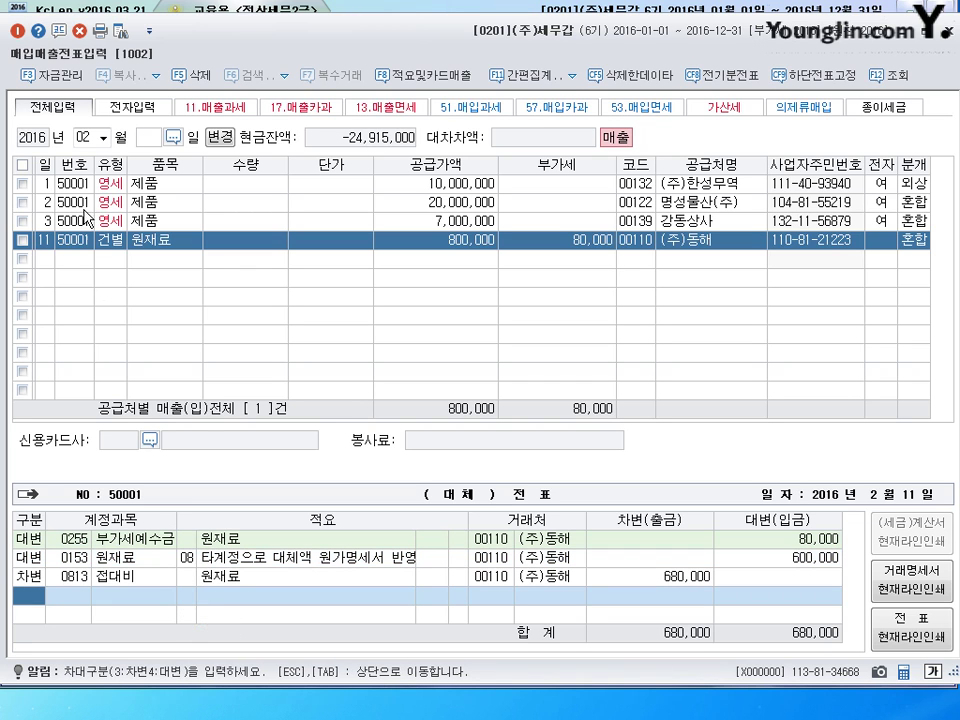
left_click(47, 262)
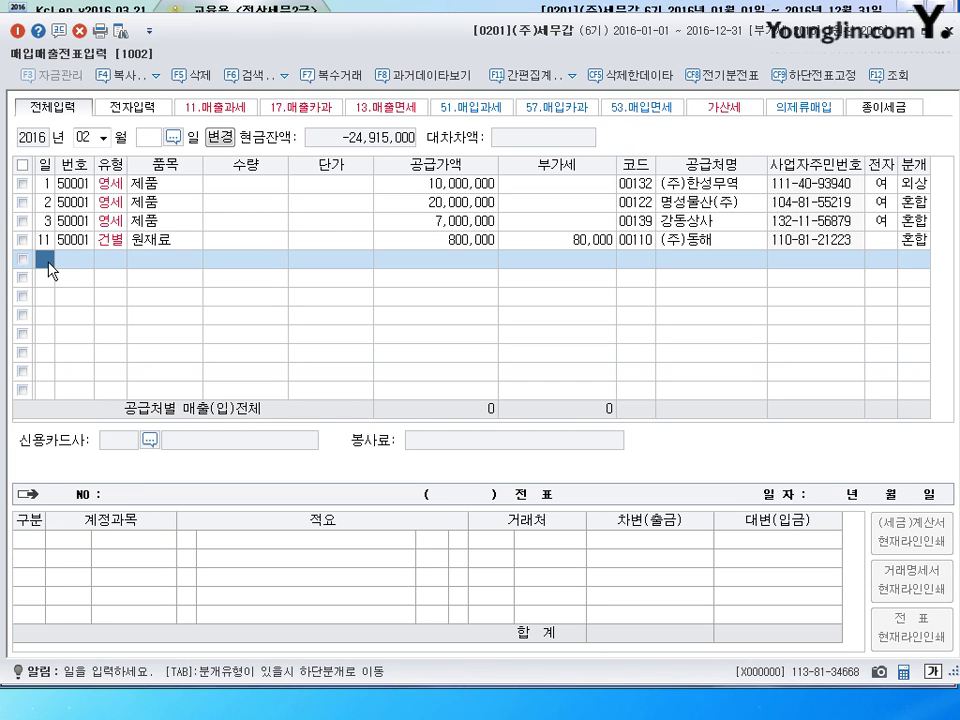
- Enter a day-12 14 건별 제품 sale of 1,000,000 plus 100,000 VAT
type("12")
key("Return")
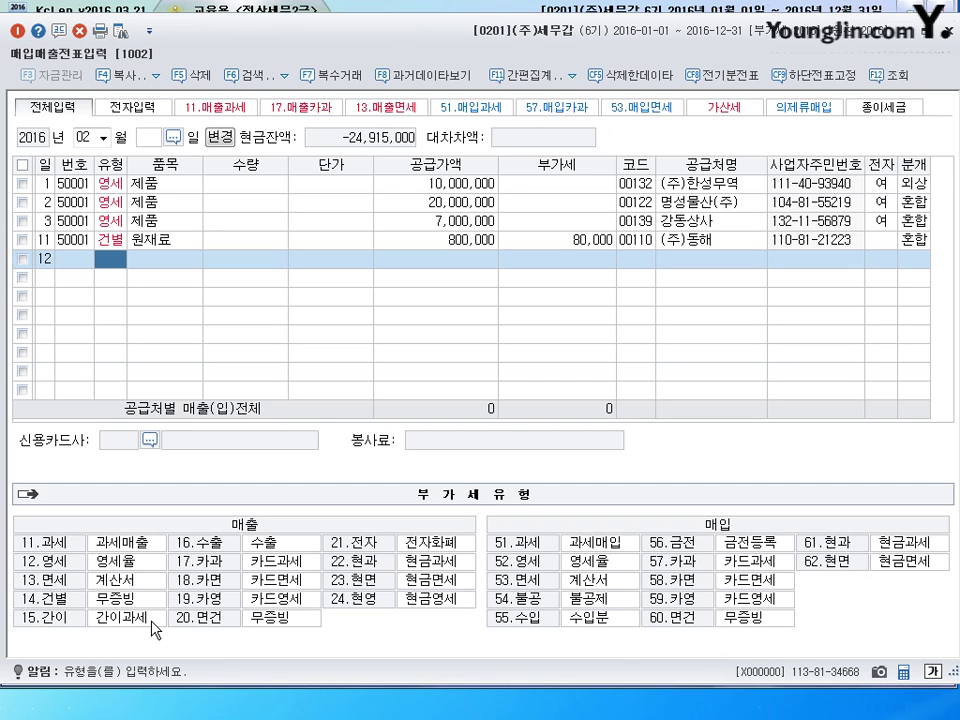
type("14")
key("Return")
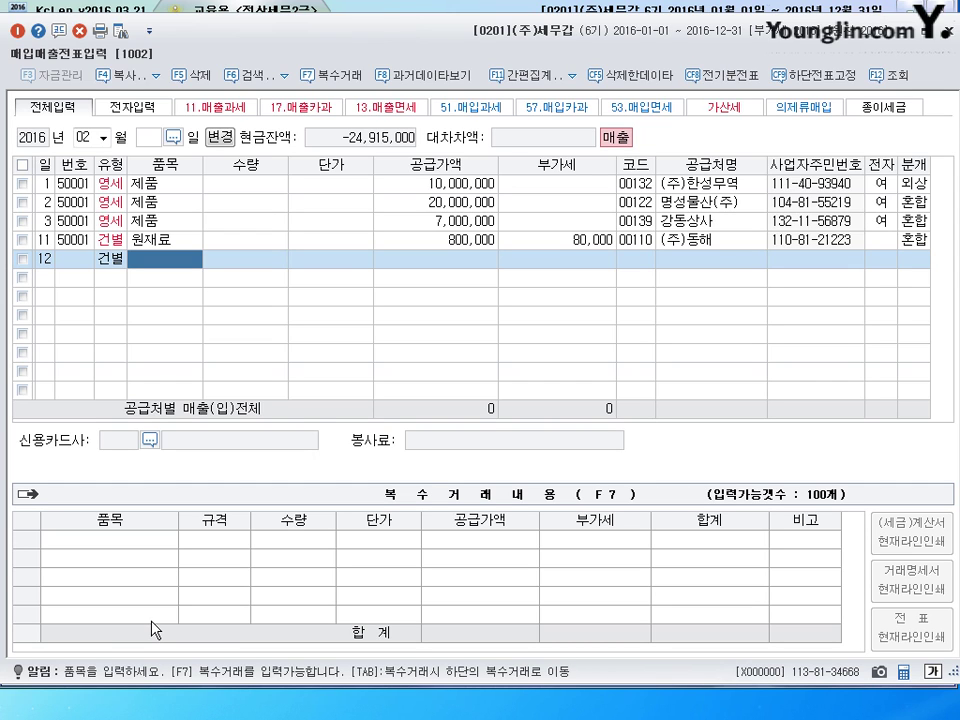
type("제품")
key("Return")
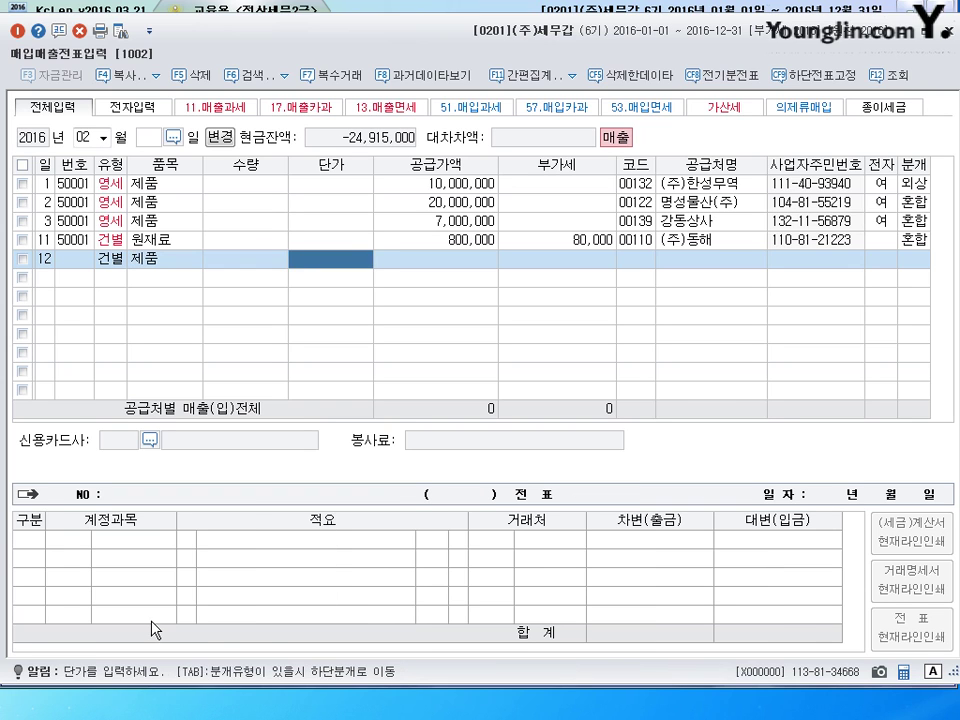
type("1000000")
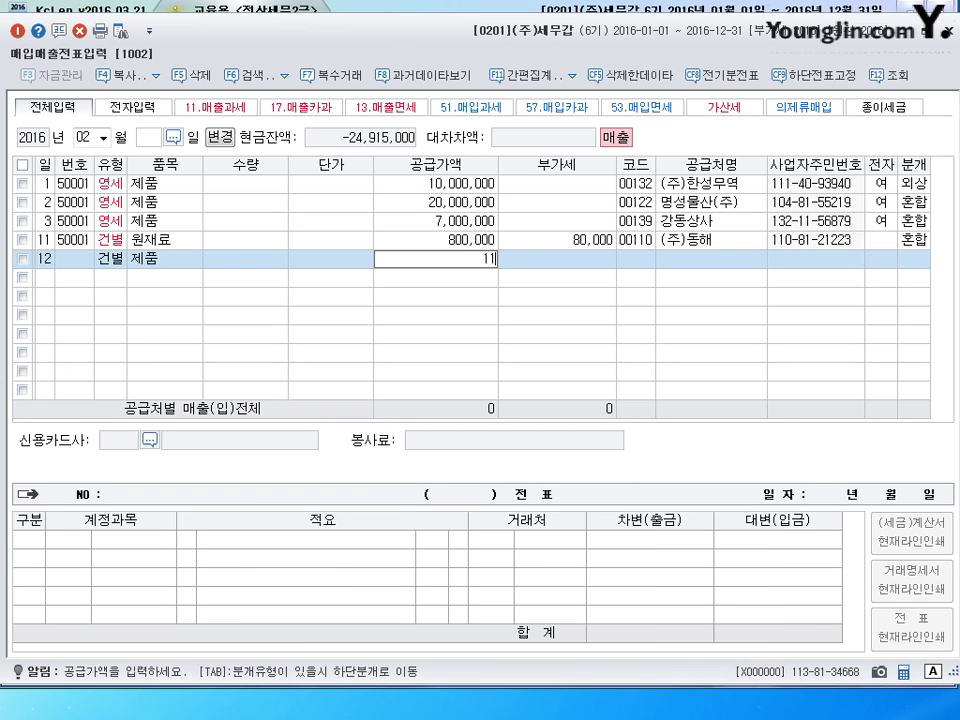
key("Return")
- Look up the individual customer by name and settle the sale as 분개 1 현금
key("Return")
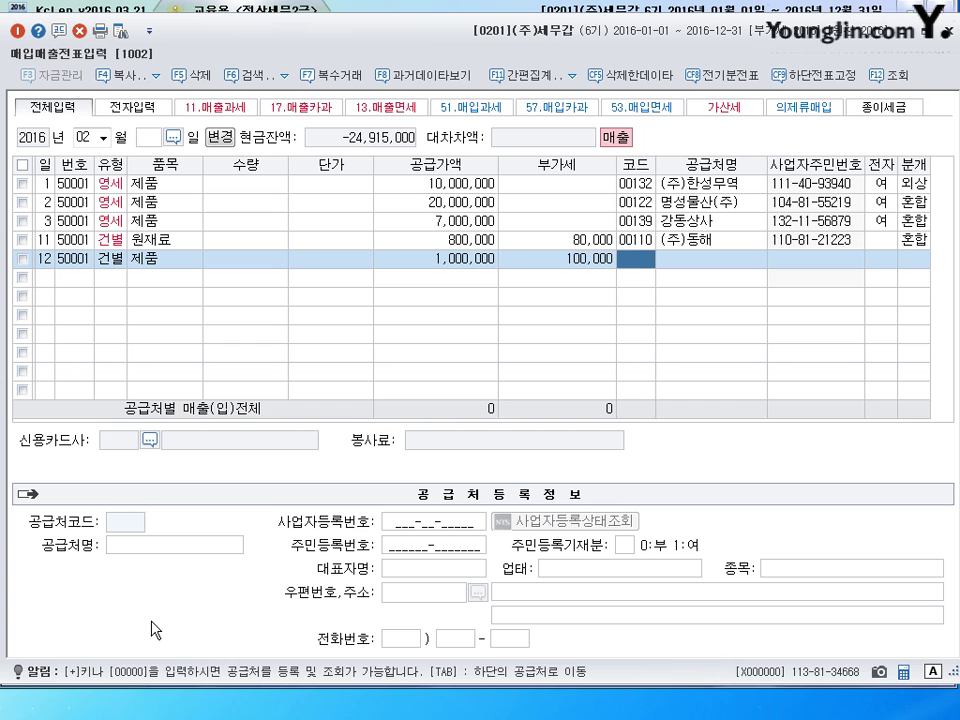
key("Return")
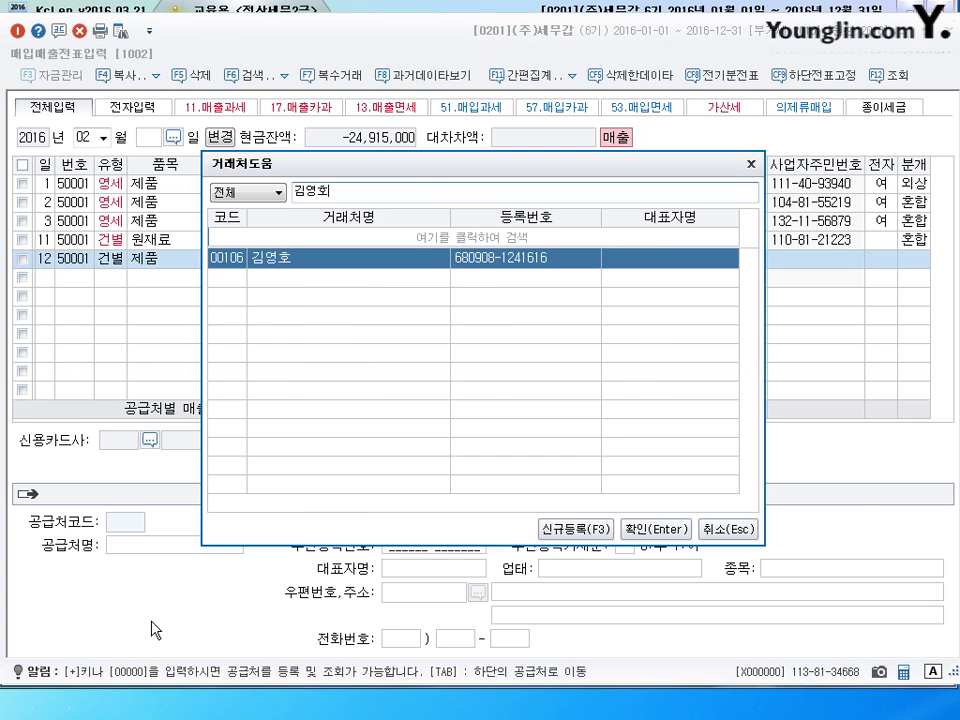
key("Return")
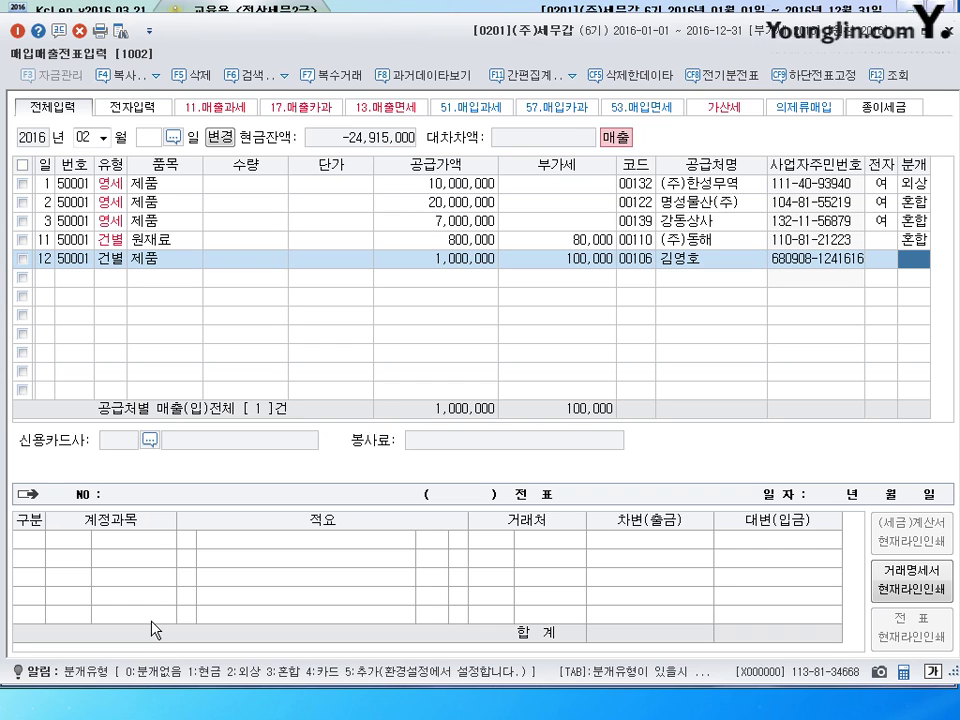
type("1")
key("Return")
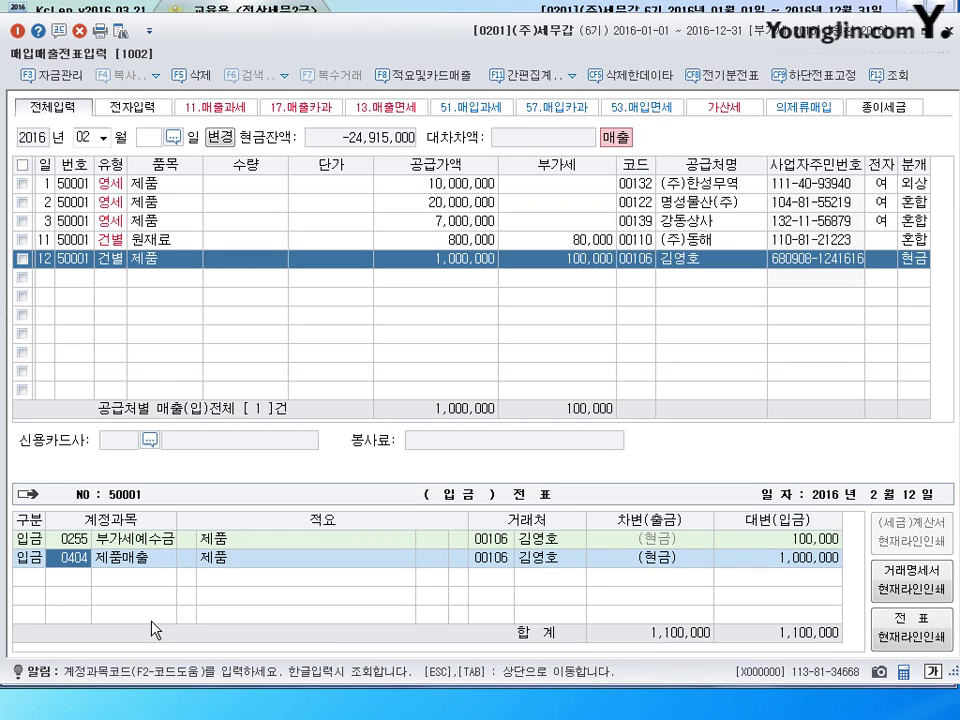
key("Return")
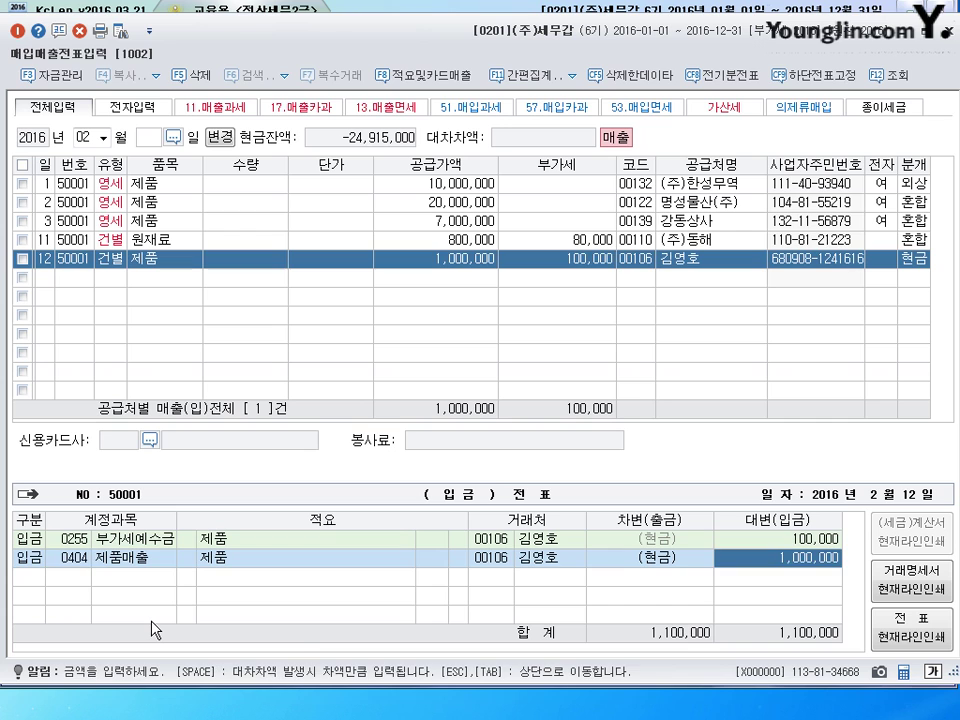
key("Return")
key("Escape")
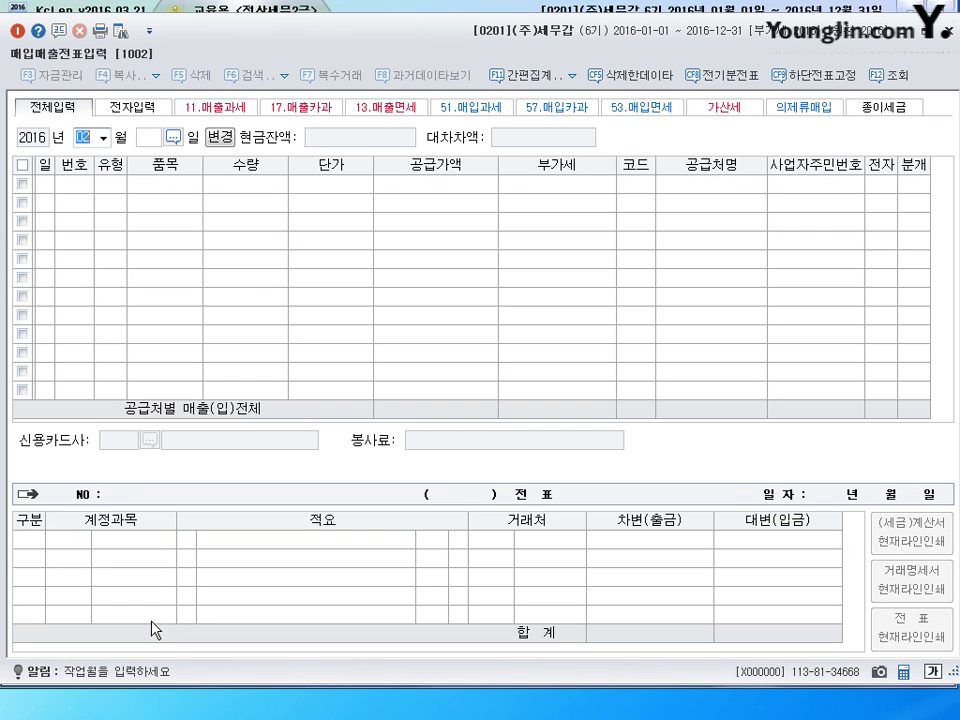
- Switch the voucher month to March (3) and start a row dated the 11th
type("3")
key("Return")
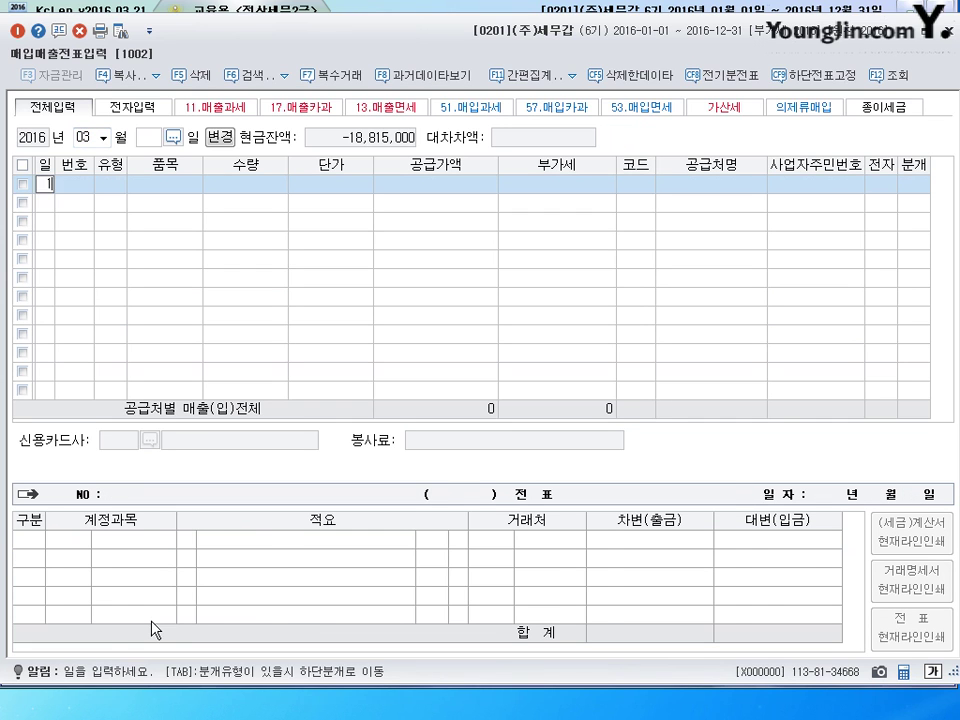
type("11")
key("Return")
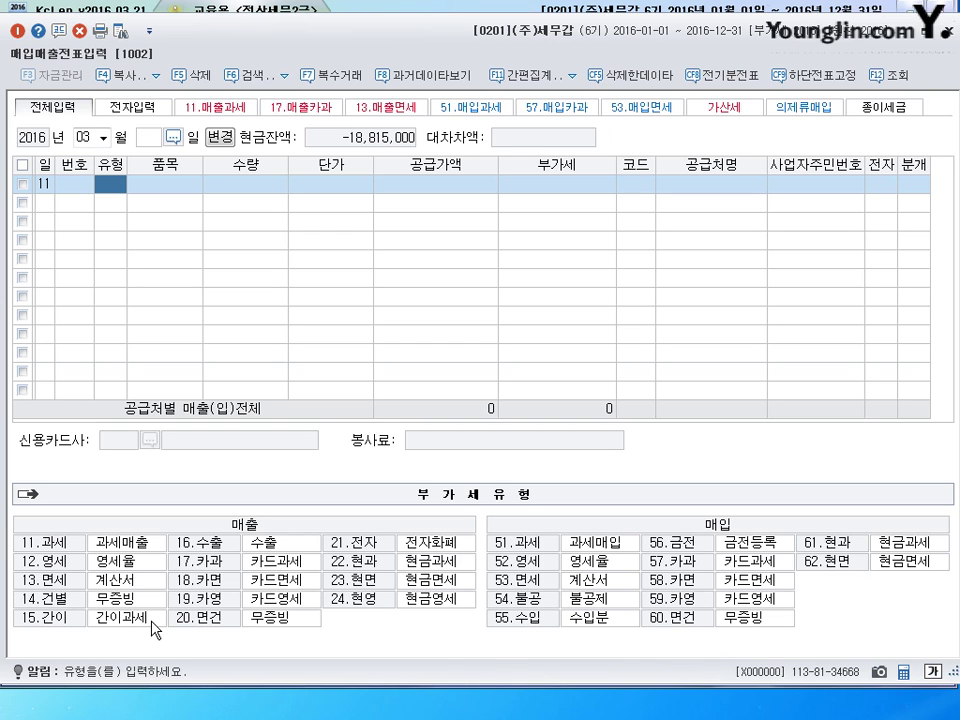
- Fill the March 11 row as a 수출 sale of 제품, 12,000,000 supply value, billed to the overseas buyer
left_click(213, 548)
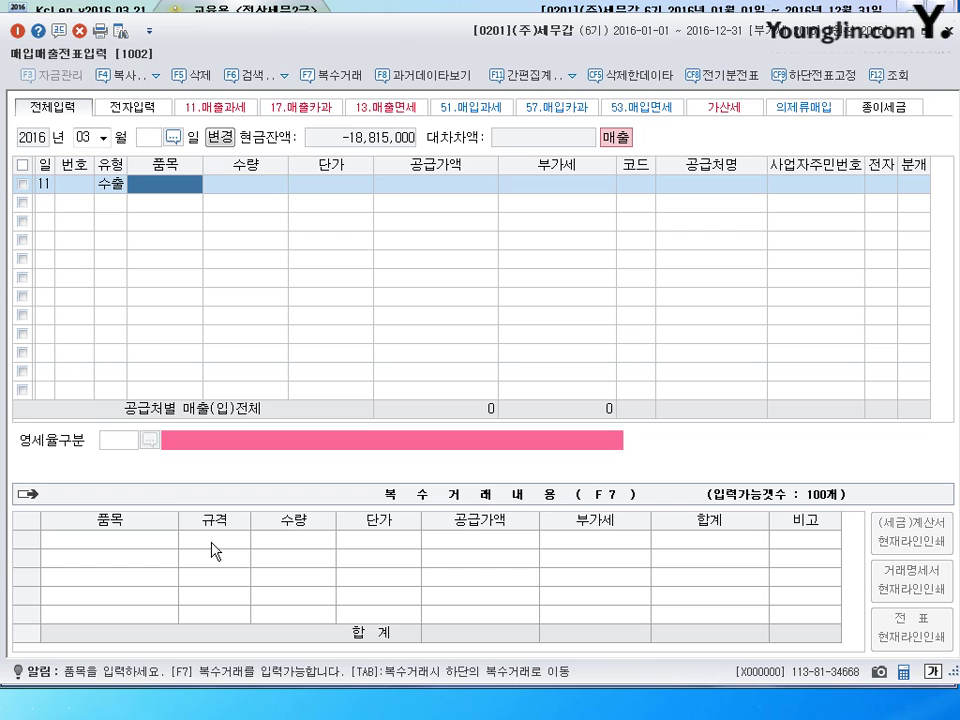
type("제품")
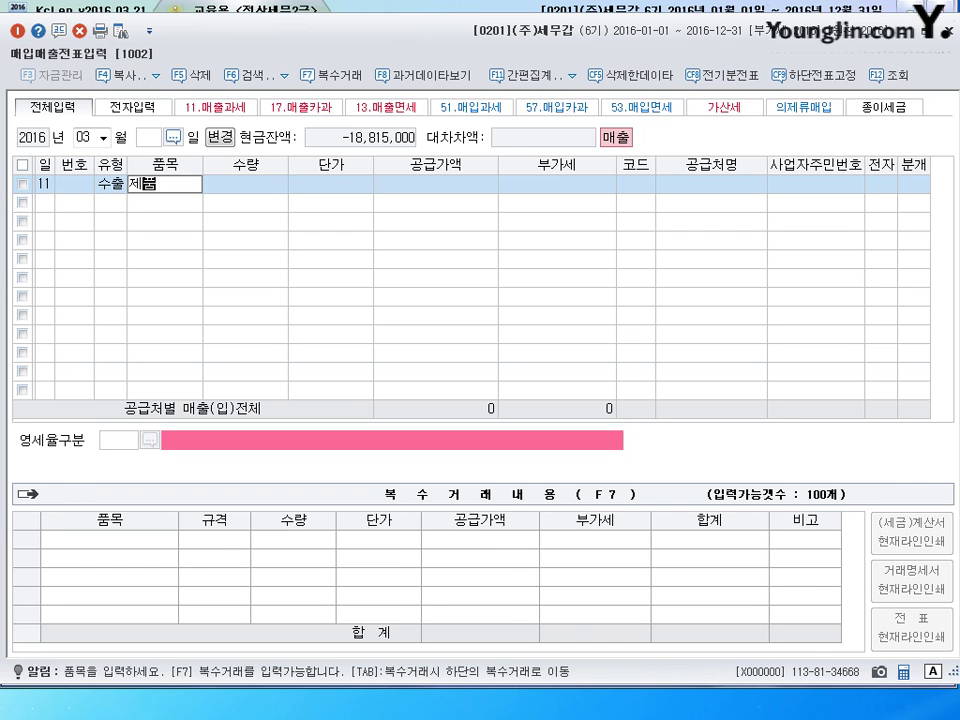
key("Return")
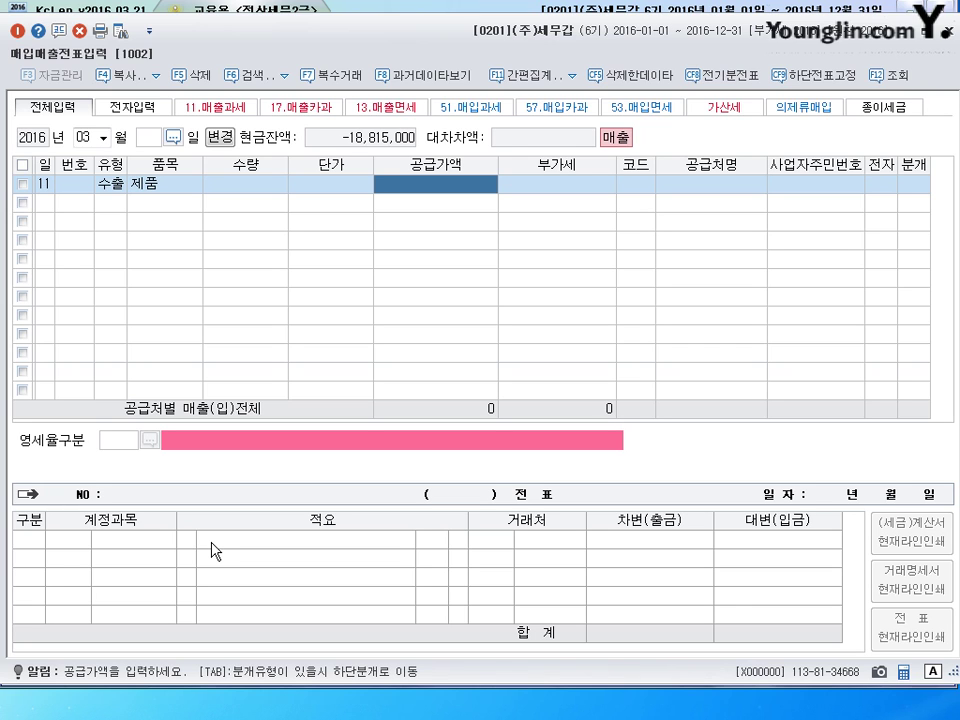
type("12000000")
key("Return")
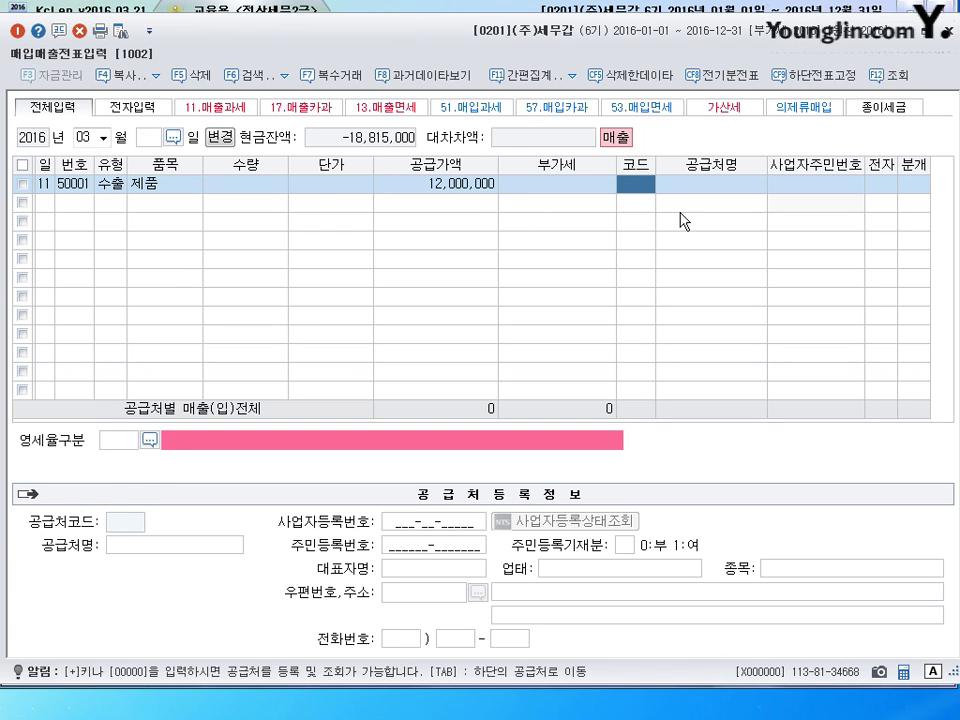
type("마틴")
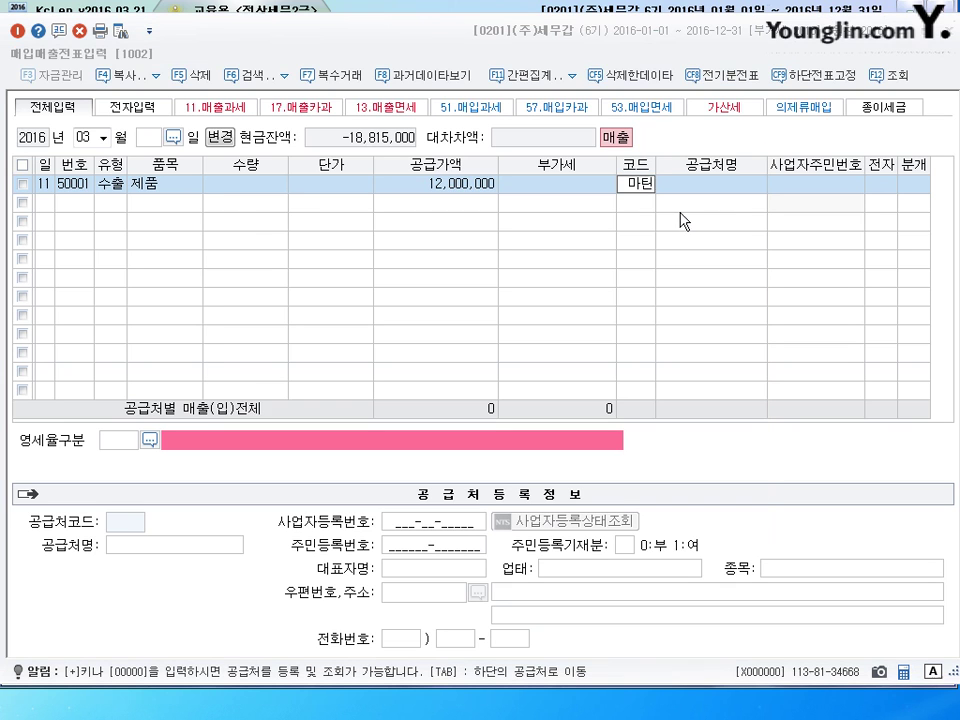
key("Return")
key("Return")
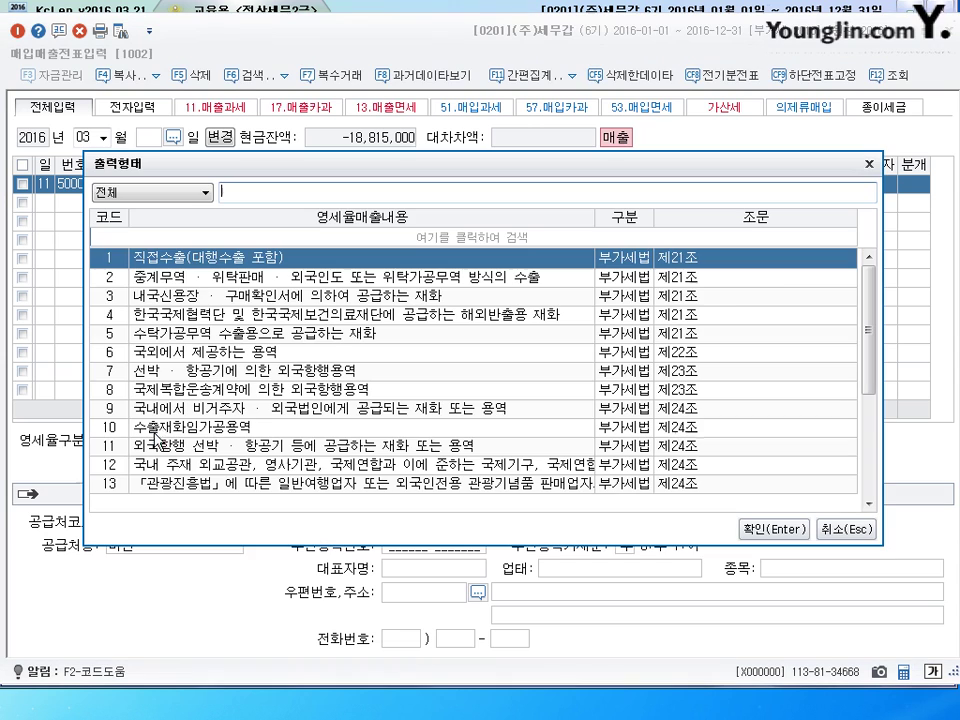
- Mark it as 직접수출, journal it as a 외상 credit sale, and commit the voucher
left_click(148, 440)
left_click(768, 529)
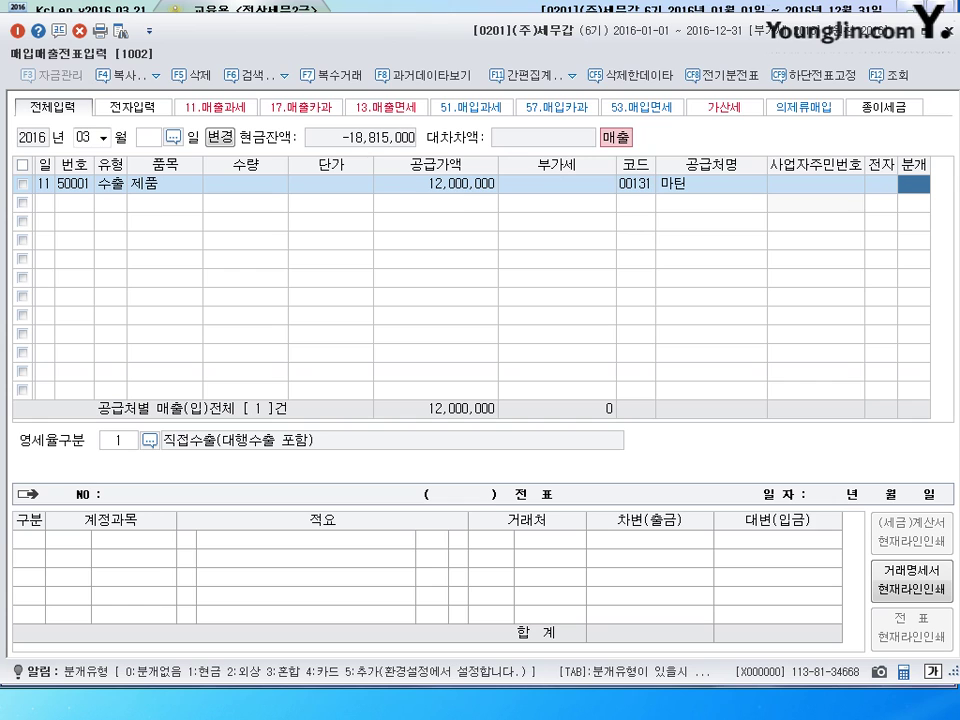
type("2")
key("Return")
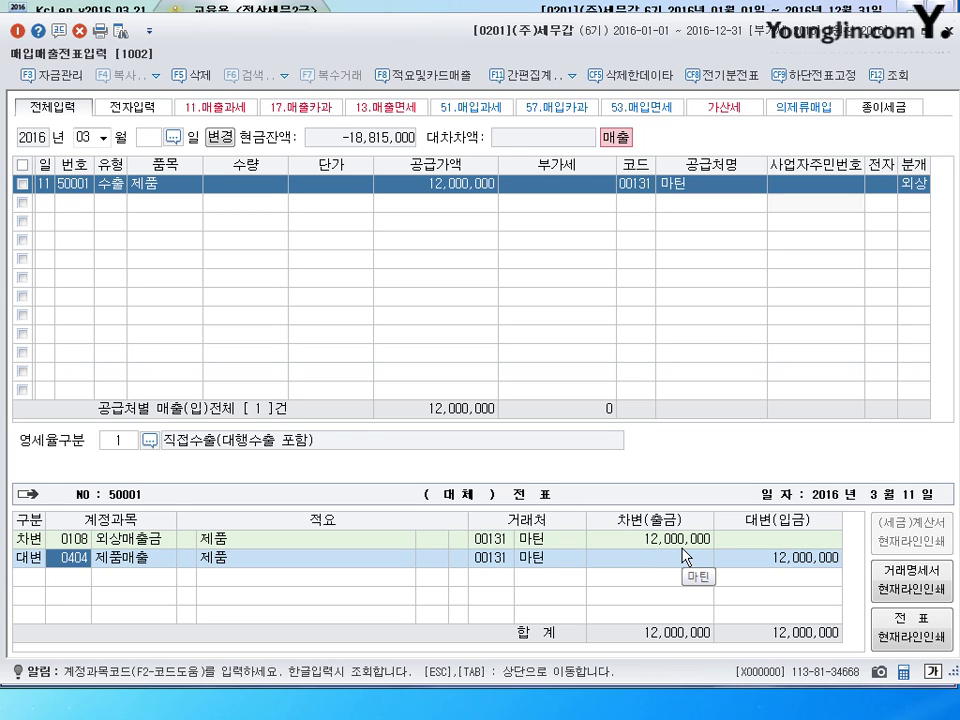
key("Return")
key("Return")
key("Return")
key("Return")
key("Return")
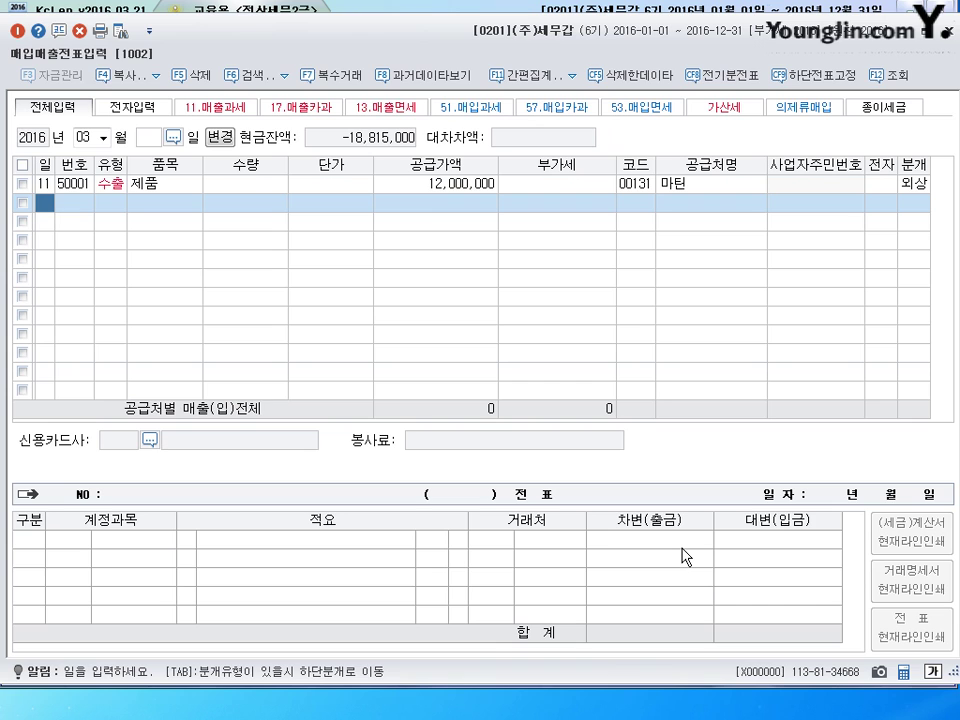
- Enter day 12 on the new voucher row
type("12")
key("Return")
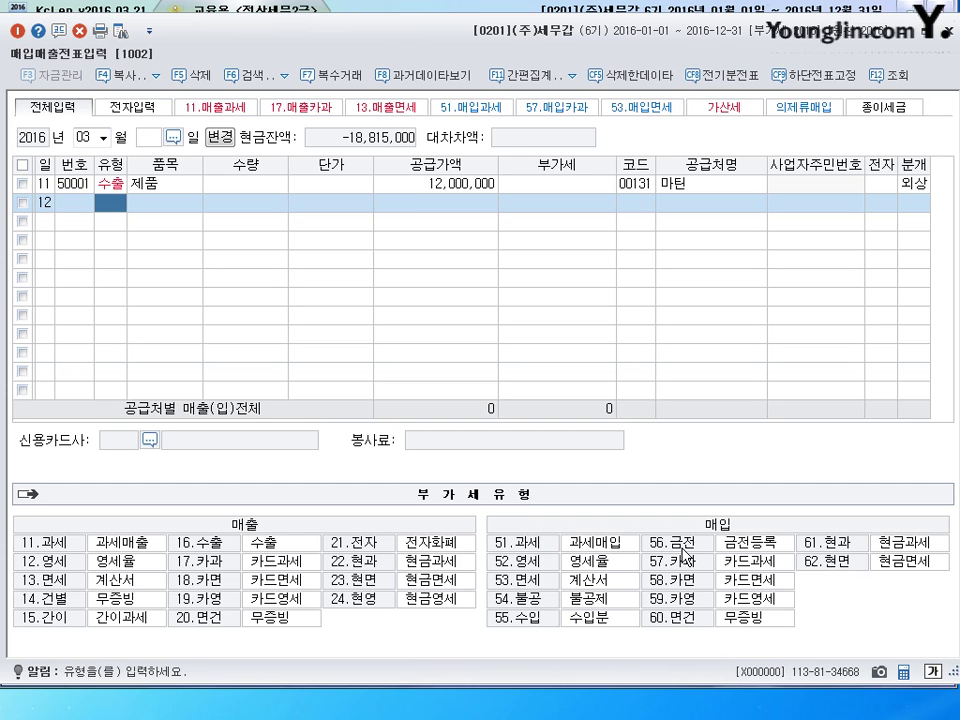
- Fill the row as 16 수출 of 제품 at 11,000,000, zero-rate category 1 직접수출
type("16")
key("Return")
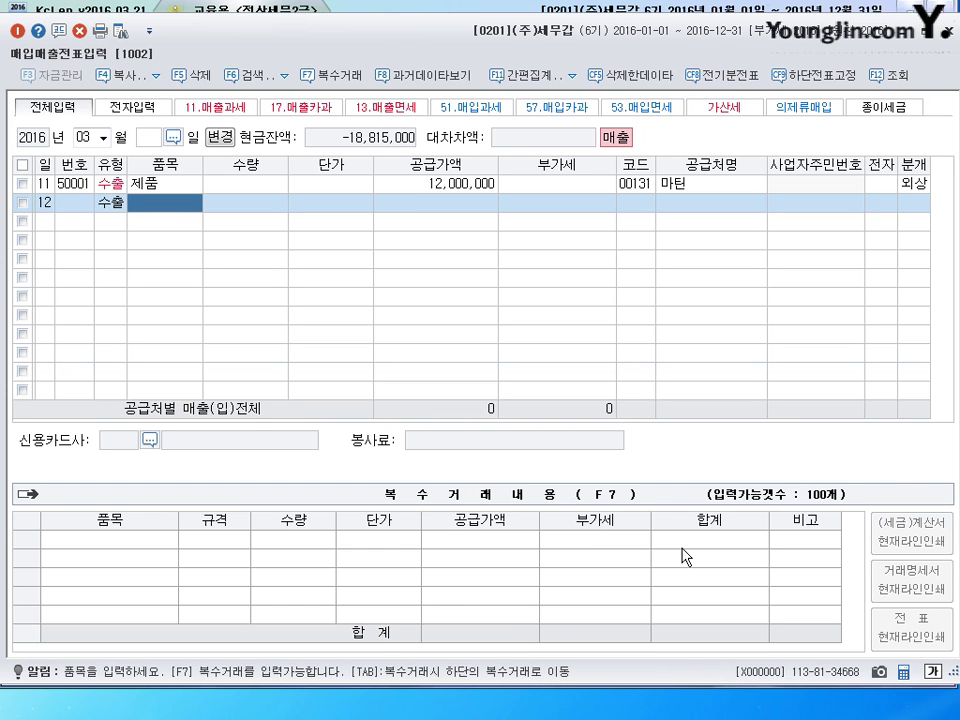
type("제품")
key("Return")
key("Return")
key("Return")
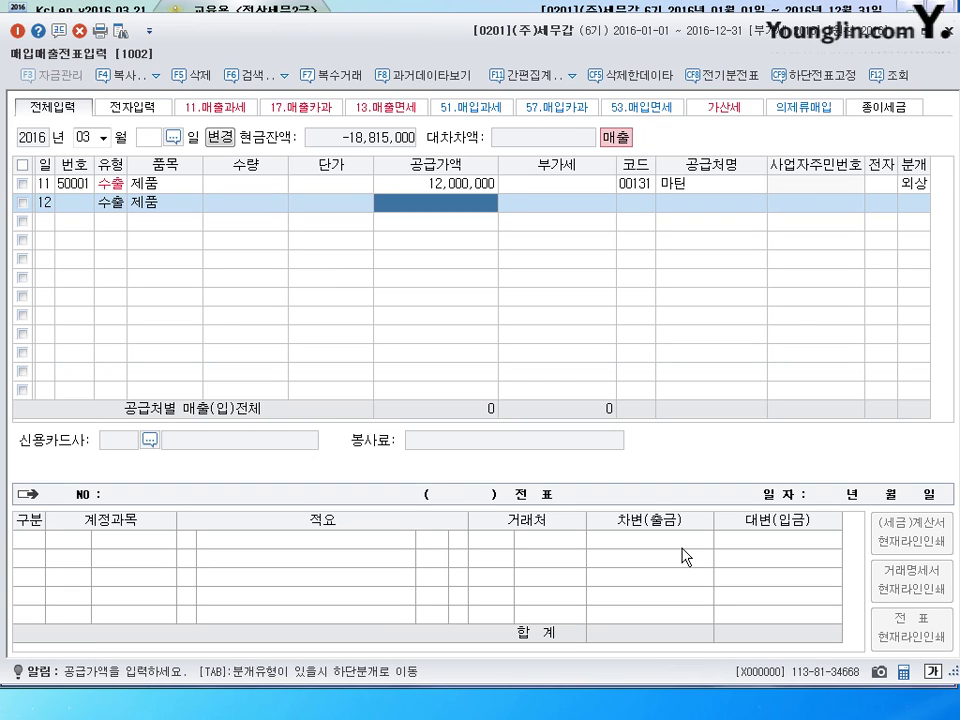
type("11,000,000")
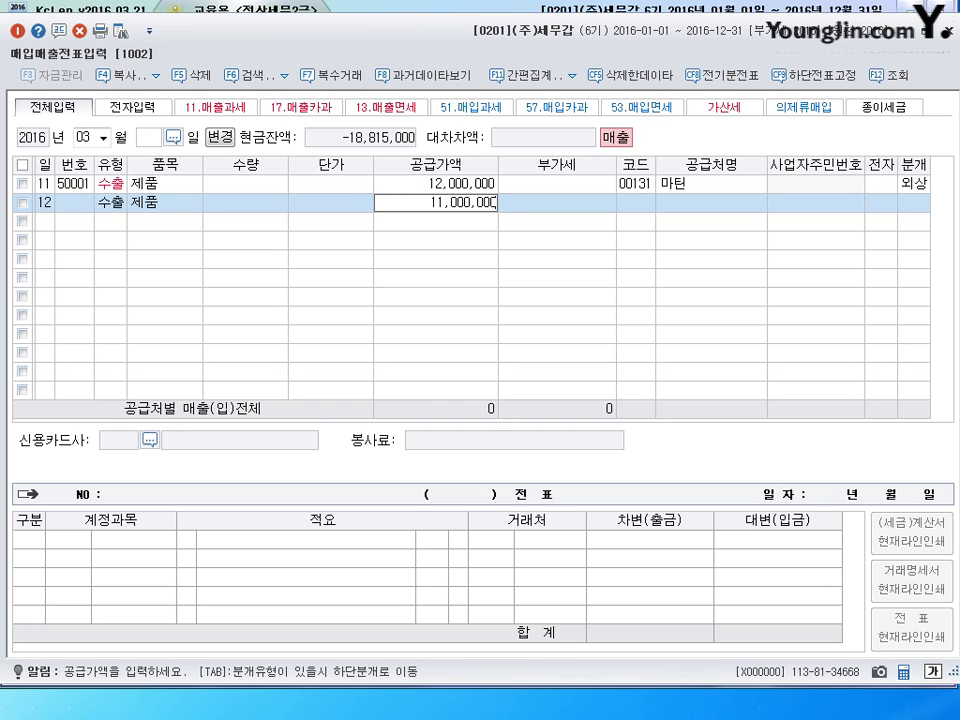
key("Return")
key("Return")
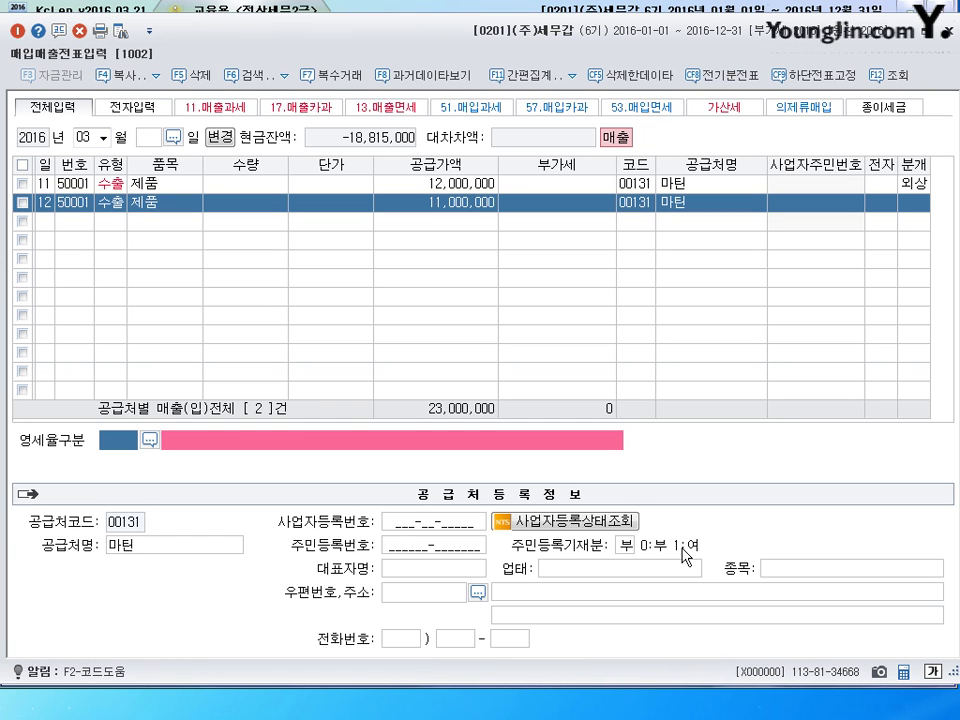
type("1")
key("Return")
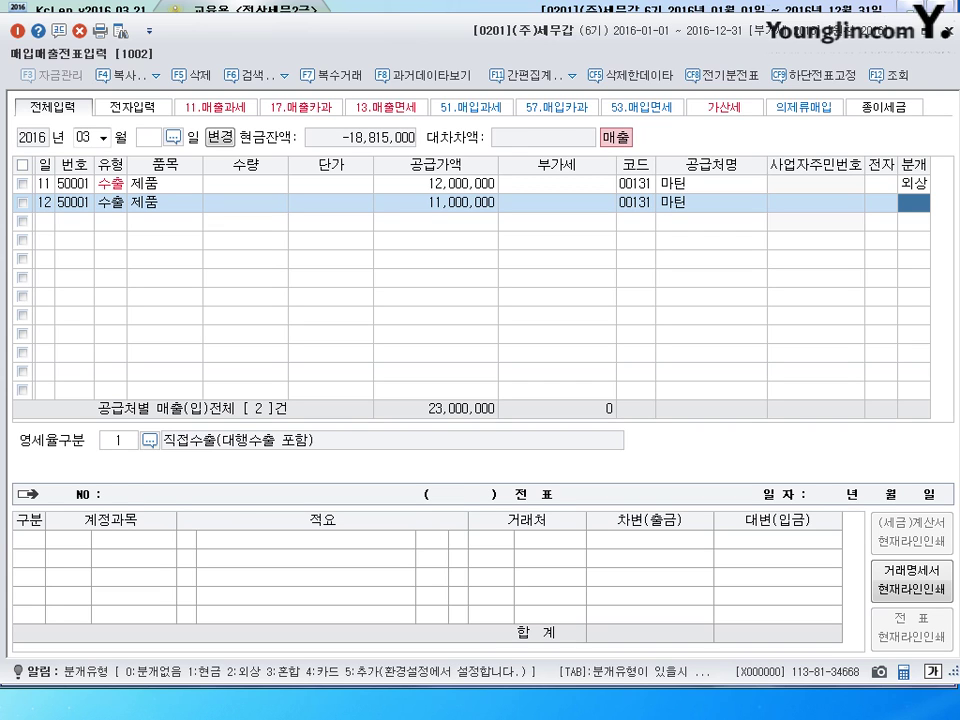
- Journal it as 혼합 with a 0103 보통예금 debit and commit the voucher
type("3")
key("Return")
key("Return")
key("Return")
key("Return")
key("Return")
key("Return")
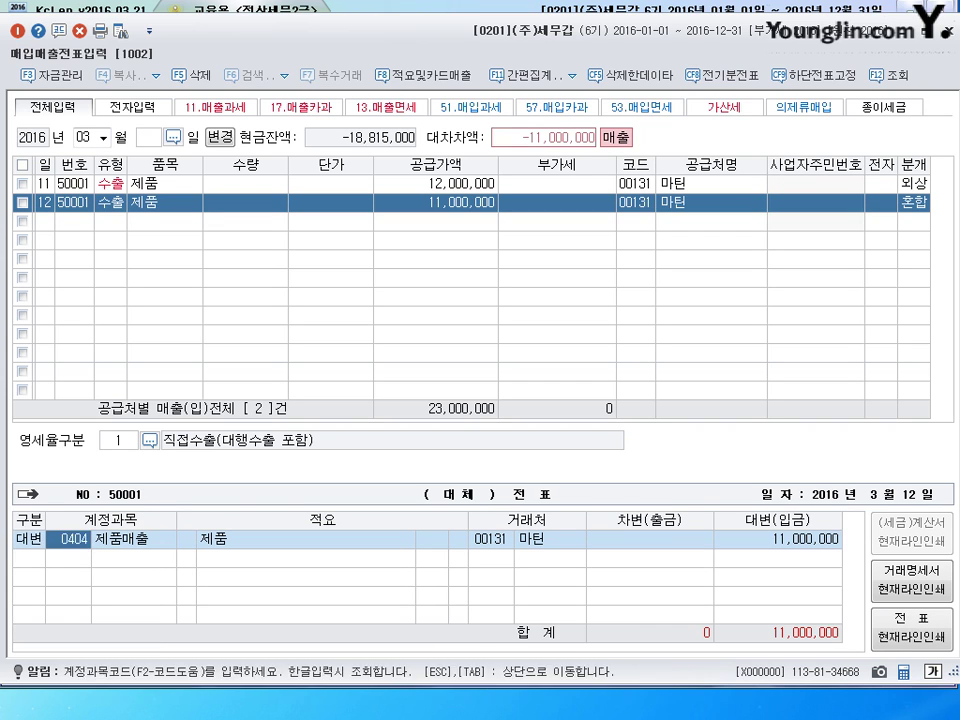
type("3103")
key("Return")
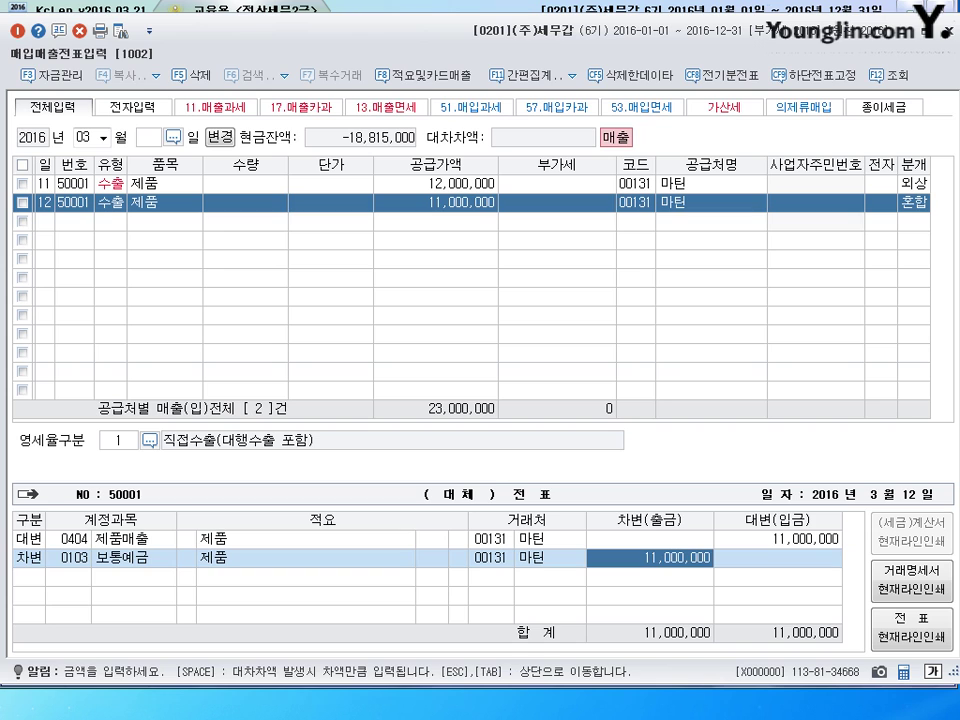
key("Return")
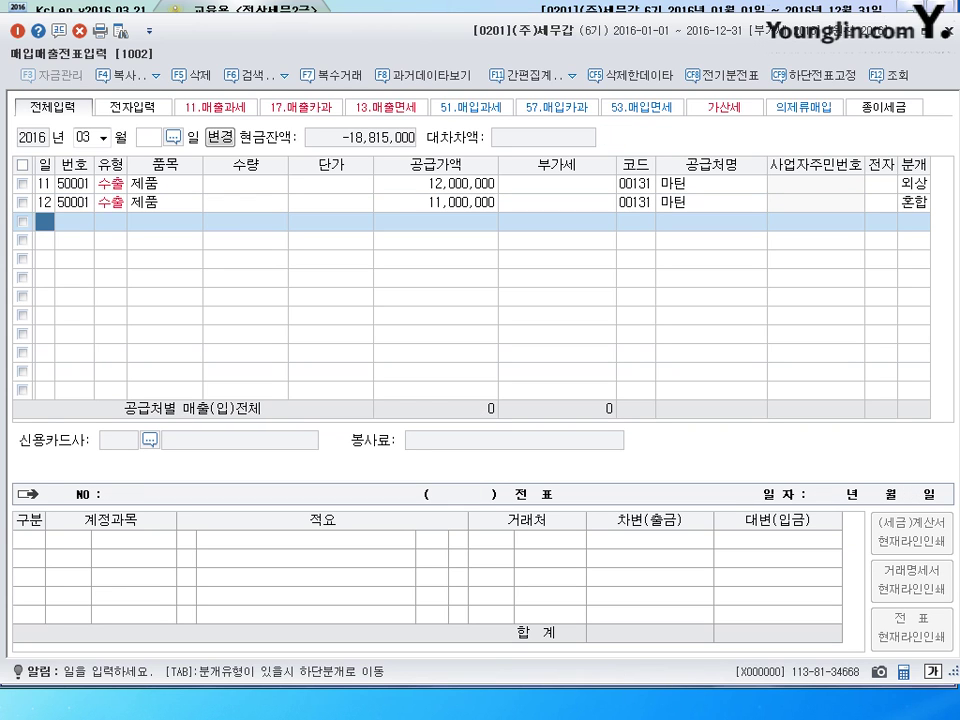
- Enter day 13 on the third voucher row
type("13")
key("Return")
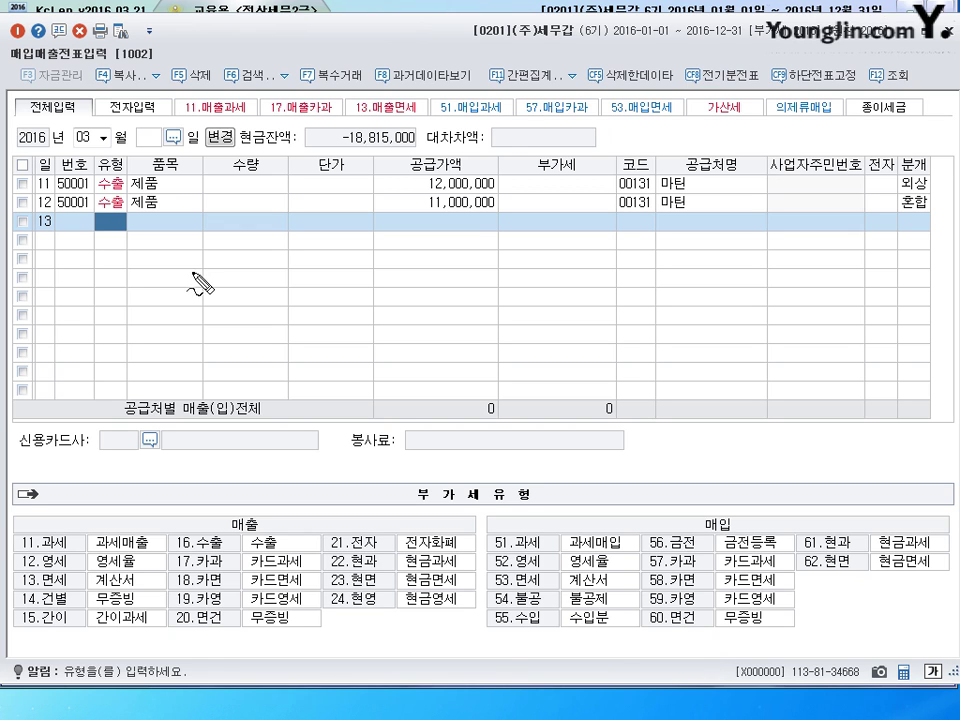
mouse_move(167, 288)
left_mouse_down()
mouse_move(208, 310)
mouse_move(233, 296)
left_mouse_up()
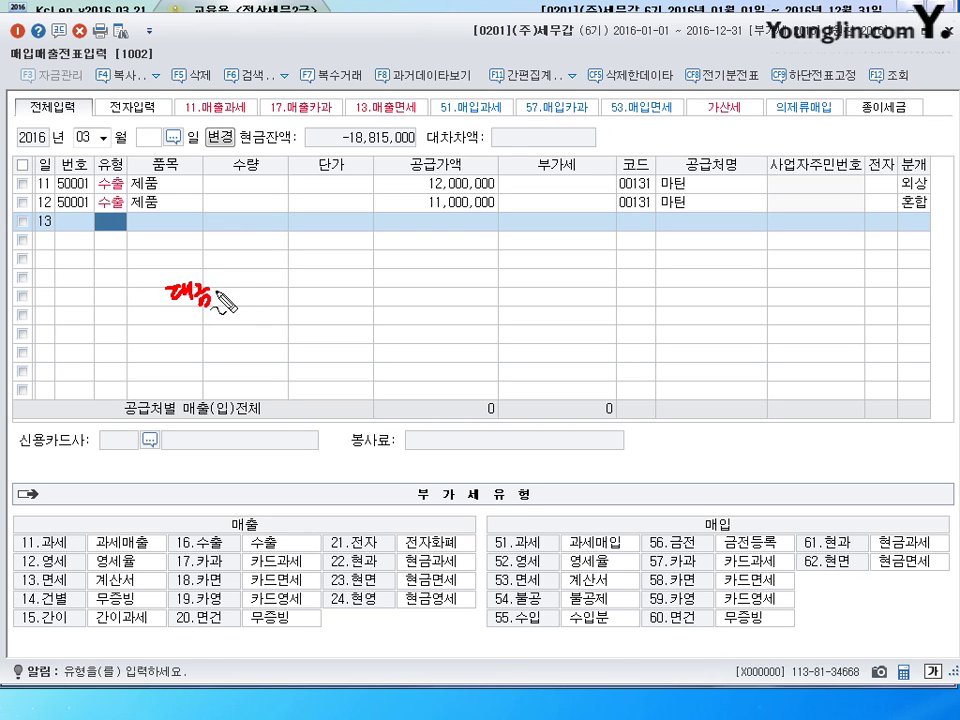
mouse_move(172, 250)
left_mouse_down()
mouse_move(188, 272)
mouse_move(217, 264)
left_mouse_up()
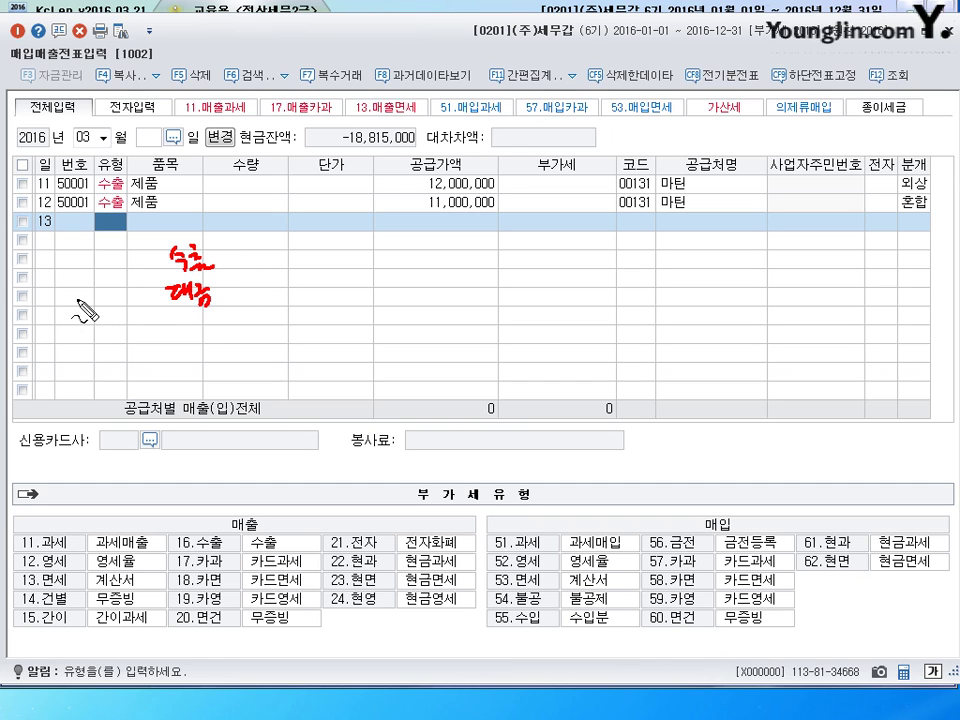
mouse_move(79, 303)
left_mouse_down()
mouse_move(95, 318)
mouse_move(126, 306)
mouse_move(132, 312)
mouse_move(105, 343)
mouse_move(124, 328)
mouse_move(131, 342)
left_mouse_up()
mouse_move(212, 288)
left_mouse_down()
mouse_move(224, 300)
mouse_move(249, 284)
mouse_move(292, 302)
mouse_move(305, 288)
mouse_move(316, 322)
left_mouse_up()
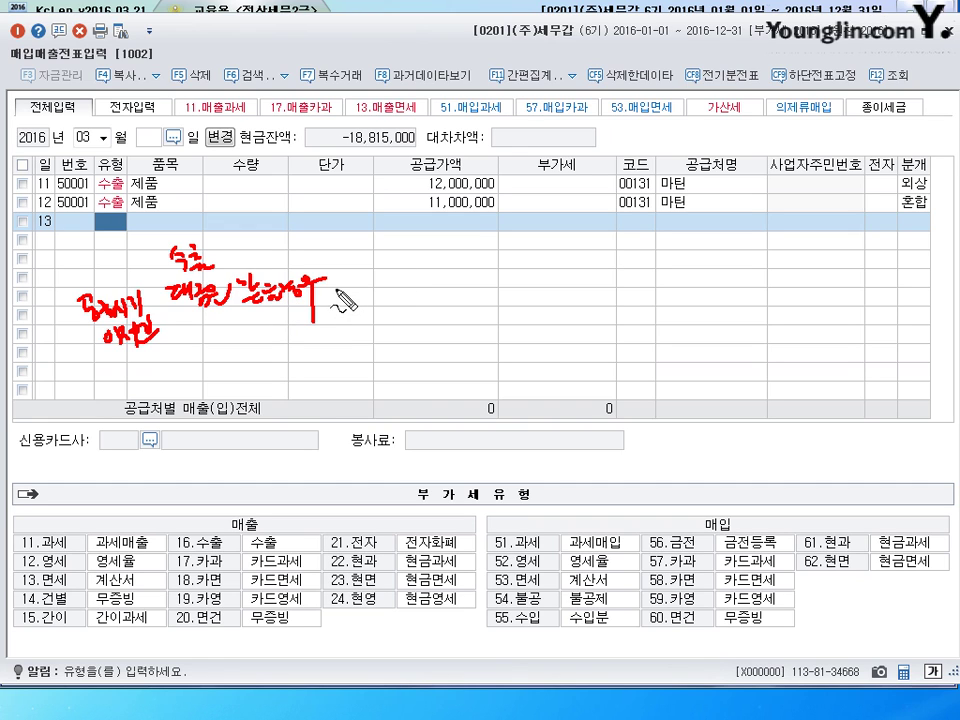
mouse_move(335, 290)
left_mouse_down()
mouse_move(400, 288)
mouse_move(392, 296)
left_mouse_up()
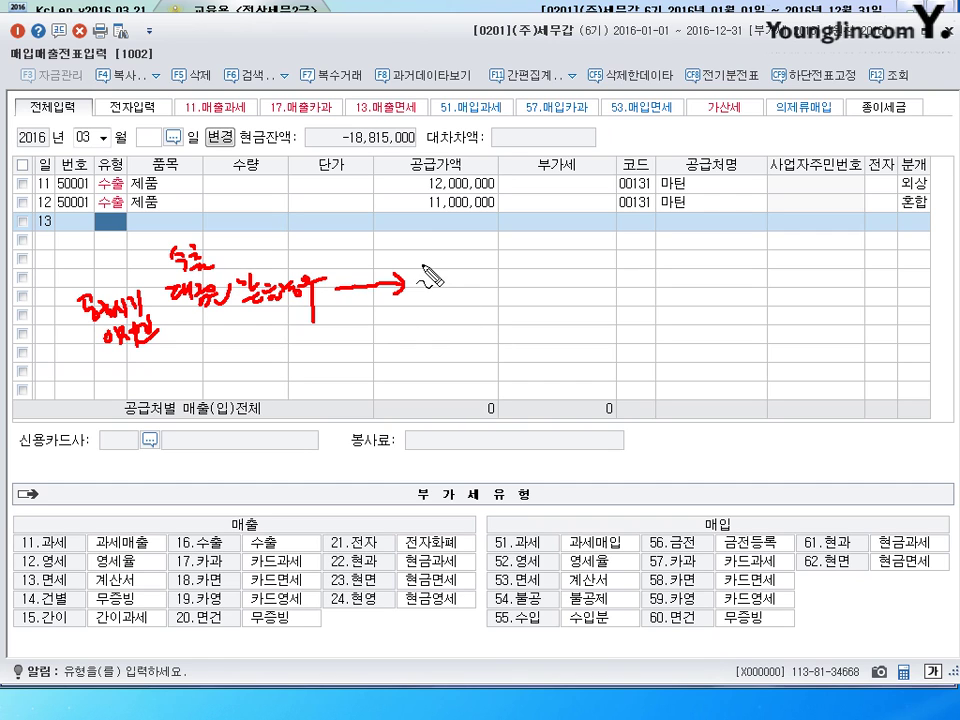
mouse_move(419, 265)
left_mouse_down()
mouse_move(446, 289)
mouse_move(548, 300)
mouse_move(631, 280)
mouse_move(630, 322)
left_mouse_up()
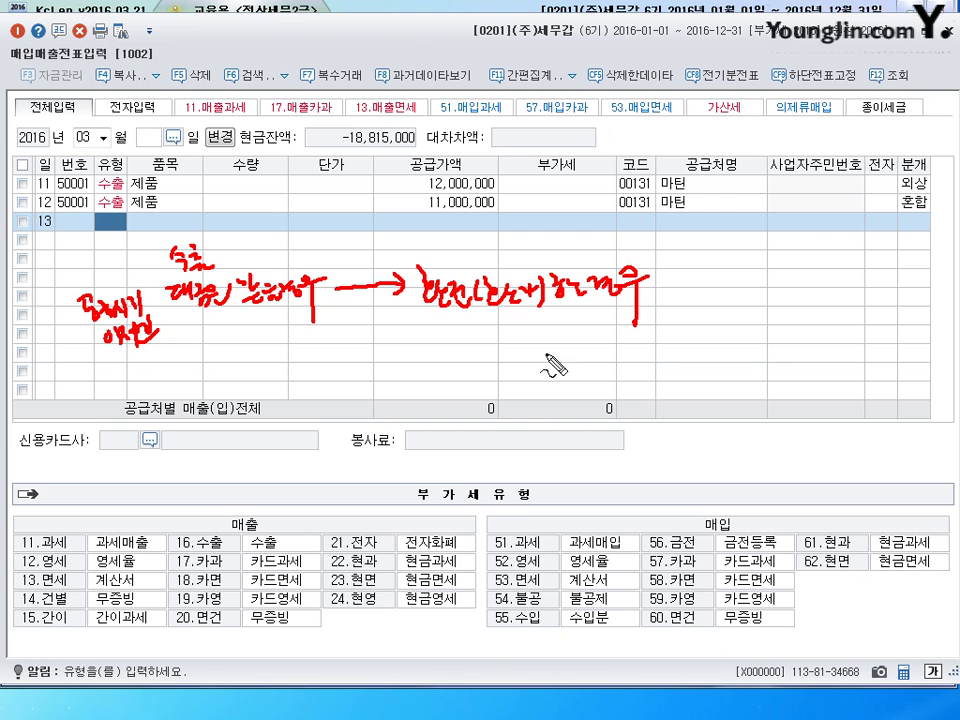
left_click(464, 334)
left_click(464, 353)
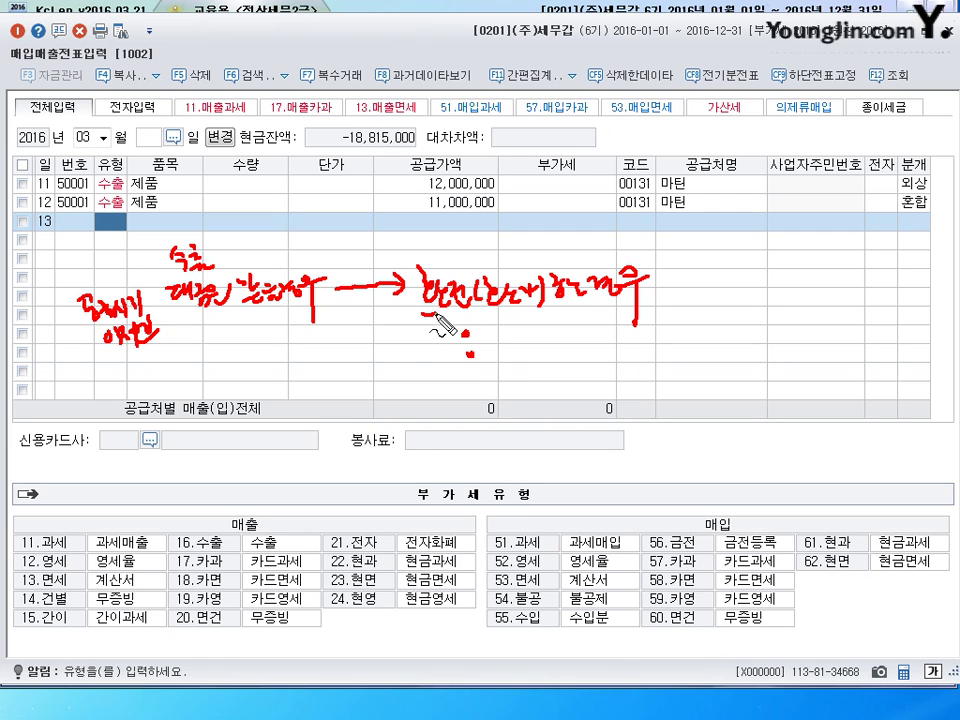
left_click_drag(423, 298, 638, 296)
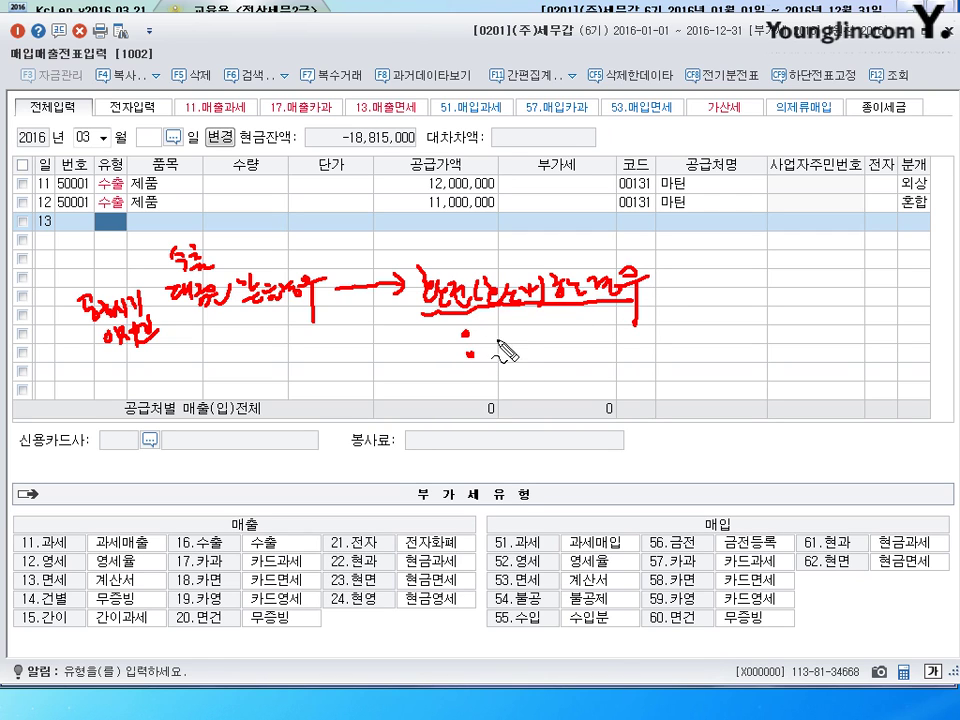
mouse_move(483, 338)
left_mouse_down()
mouse_move(580, 350)
mouse_move(616, 338)
mouse_move(628, 354)
left_mouse_up()
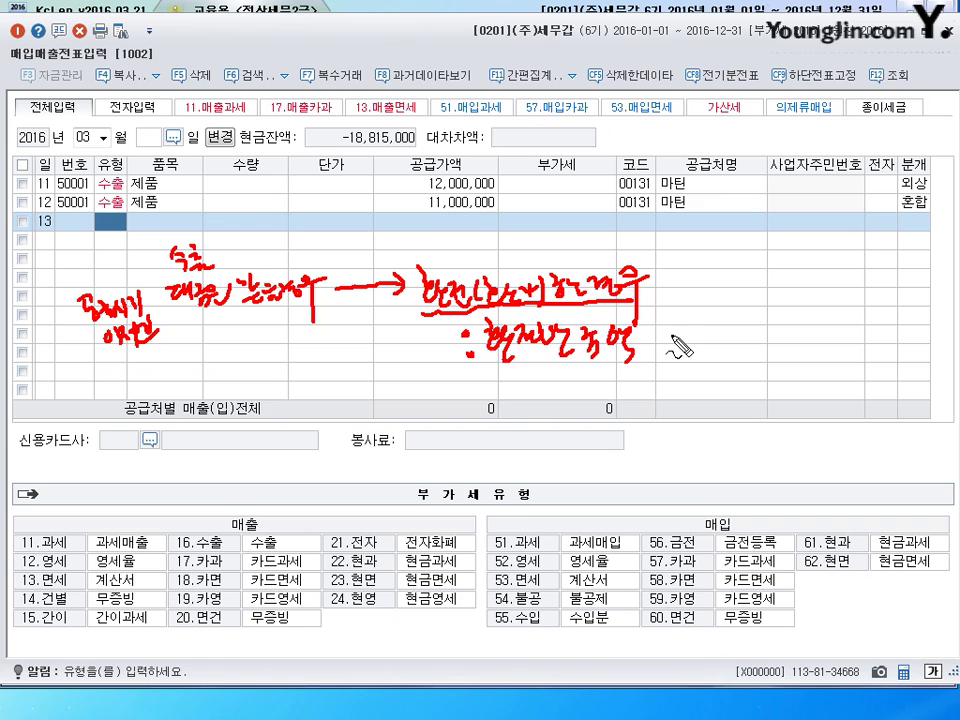
mouse_move(676, 346)
left_mouse_down()
mouse_move(700, 330)
mouse_move(779, 358)
left_mouse_up()
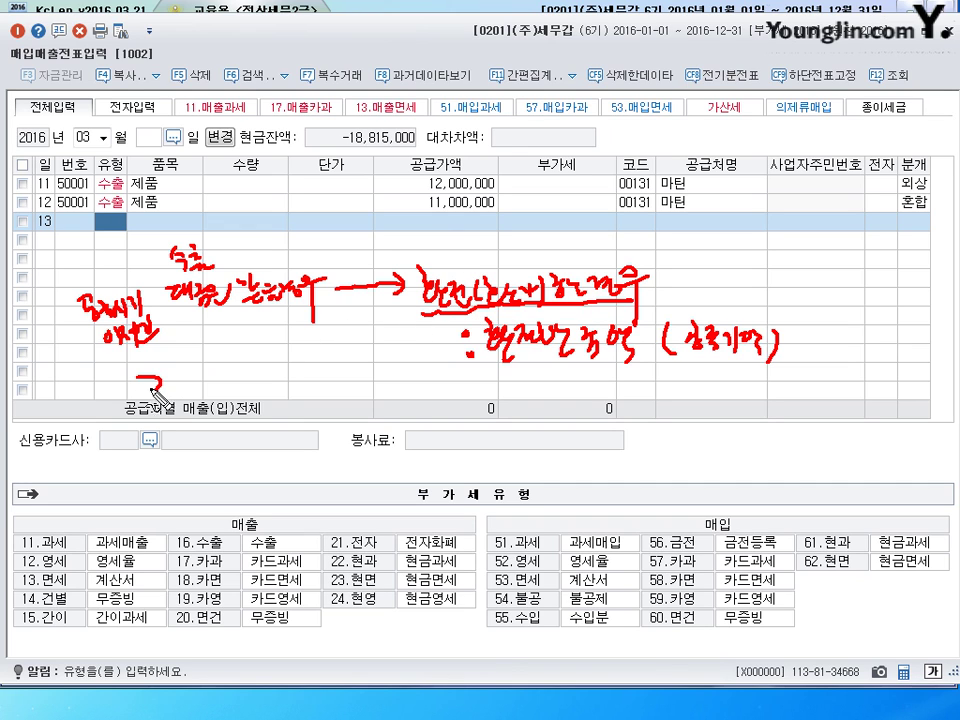
mouse_move(142, 378)
left_mouse_down()
mouse_move(165, 398)
mouse_move(196, 386)
left_mouse_up()
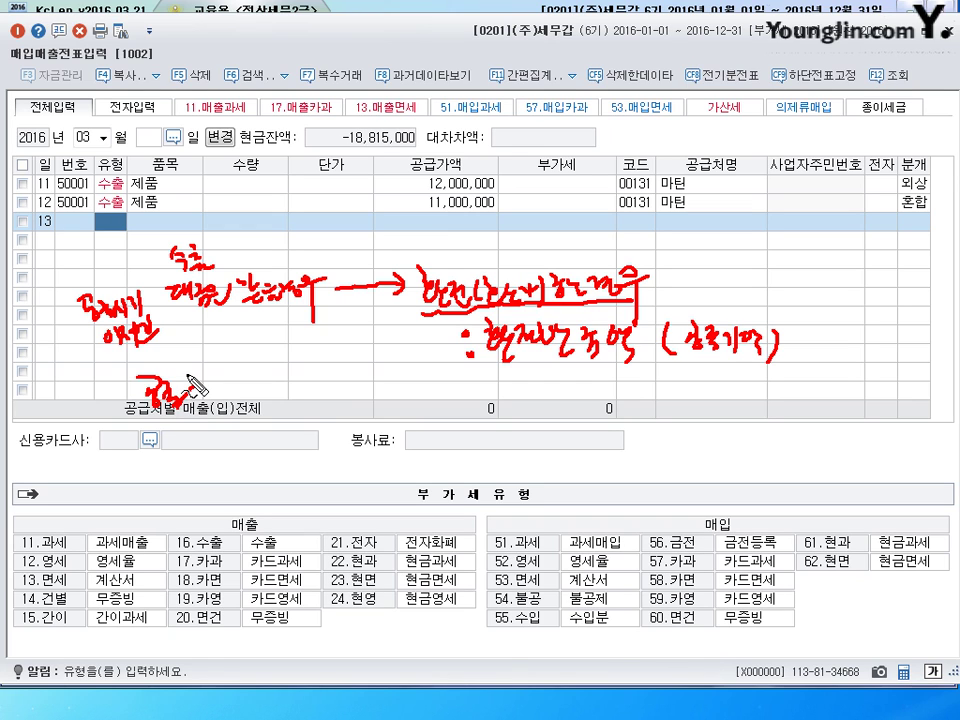
mouse_move(200, 398)
left_mouse_down()
mouse_move(283, 399)
mouse_move(300, 385)
mouse_move(280, 420)
mouse_move(280, 448)
left_mouse_up()
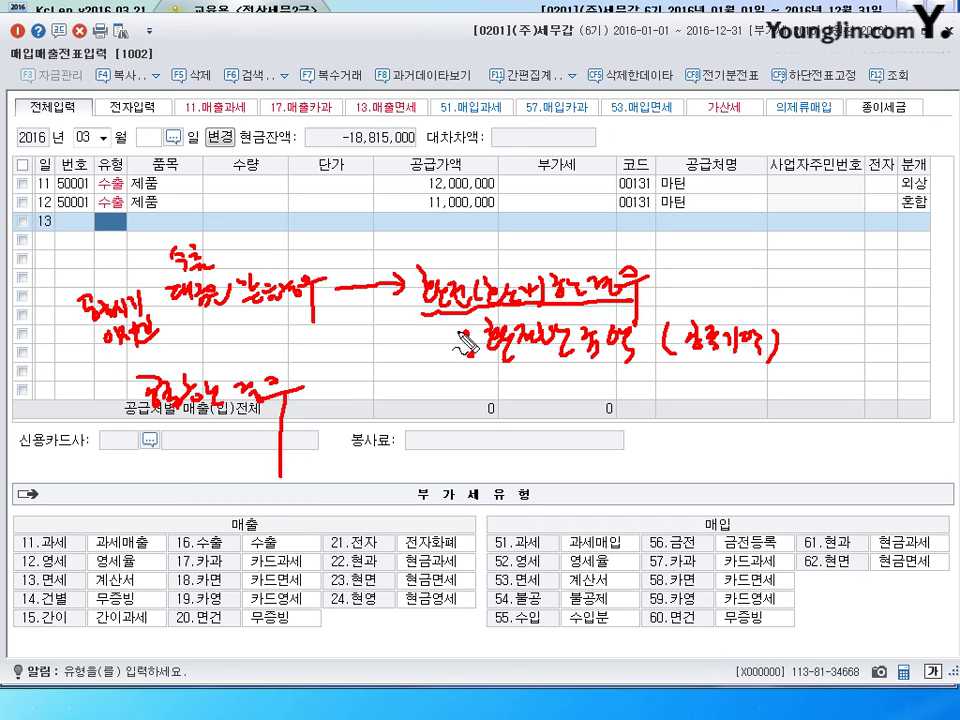
mouse_move(328, 405)
left_mouse_down()
mouse_move(362, 402)
mouse_move(425, 430)
left_mouse_up()
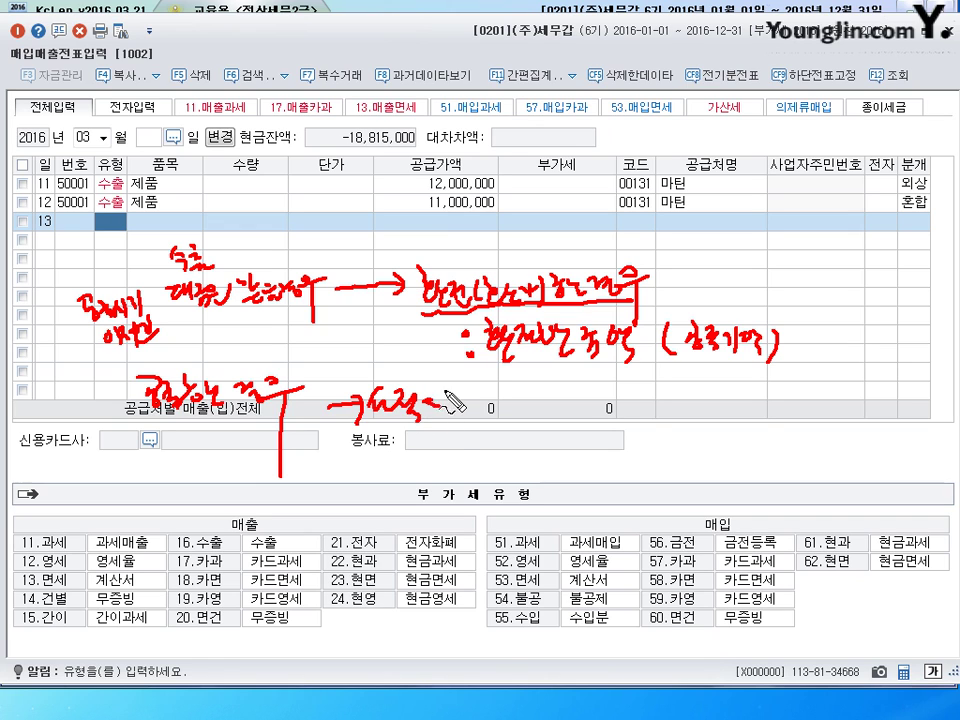
left_click_drag(438, 384, 438, 440)
mouse_move(396, 453)
left_mouse_down()
mouse_move(490, 438)
mouse_move(567, 447)
mouse_move(536, 467)
mouse_move(551, 454)
mouse_move(542, 456)
mouse_move(596, 441)
mouse_move(620, 460)
mouse_move(632, 455)
left_mouse_up()
left_click_drag(535, 510, 625, 510)
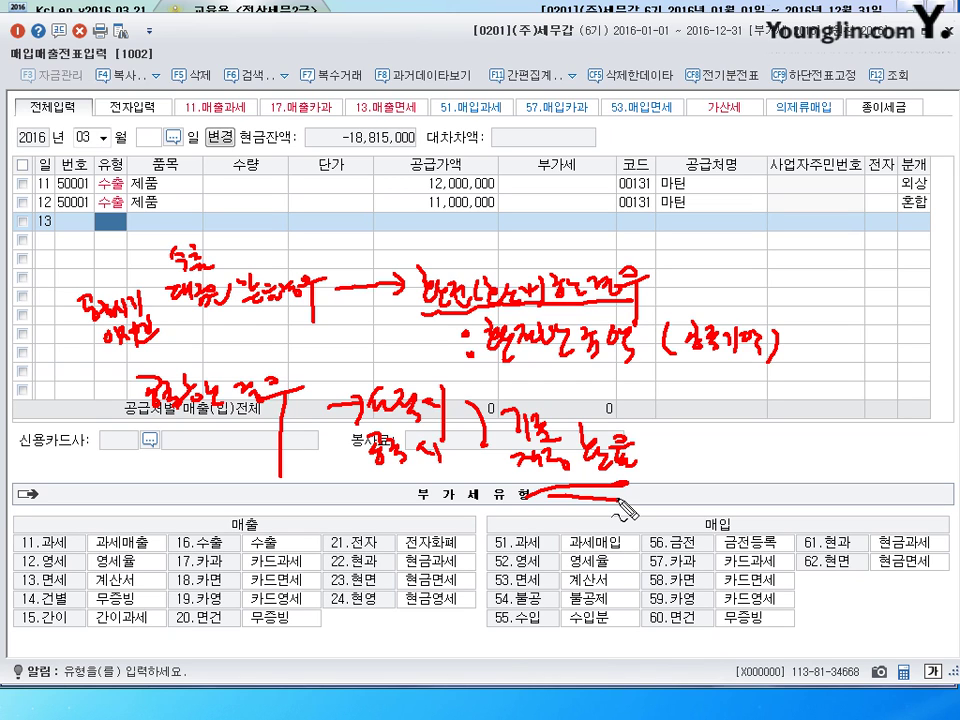
key("Escape")
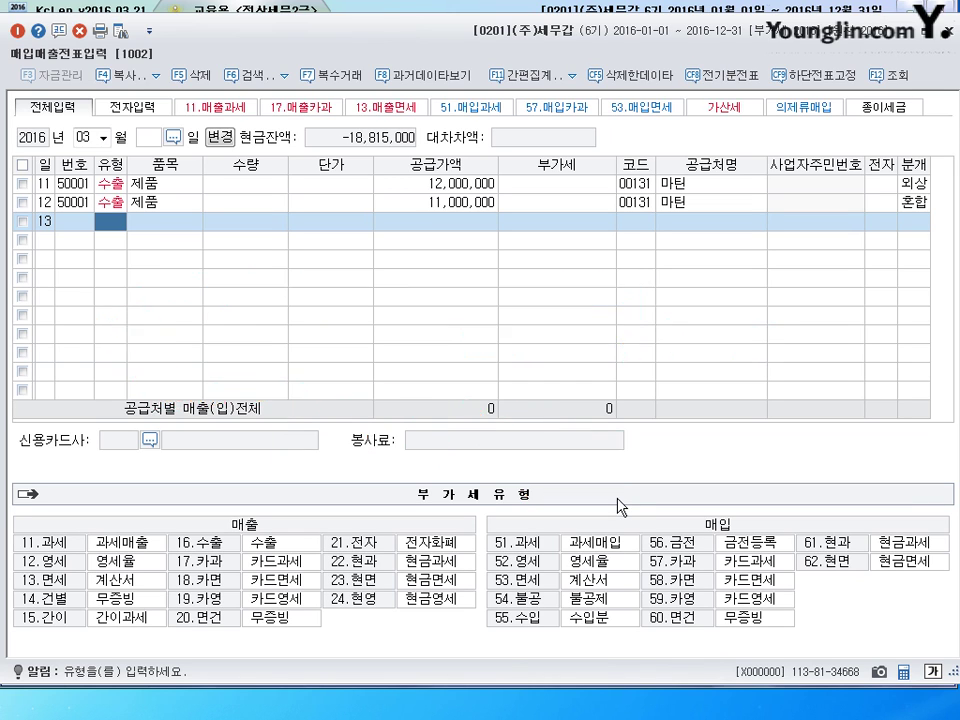
- Reload the March entries and enter day 13 on a new row
key("Escape")
key("Return")
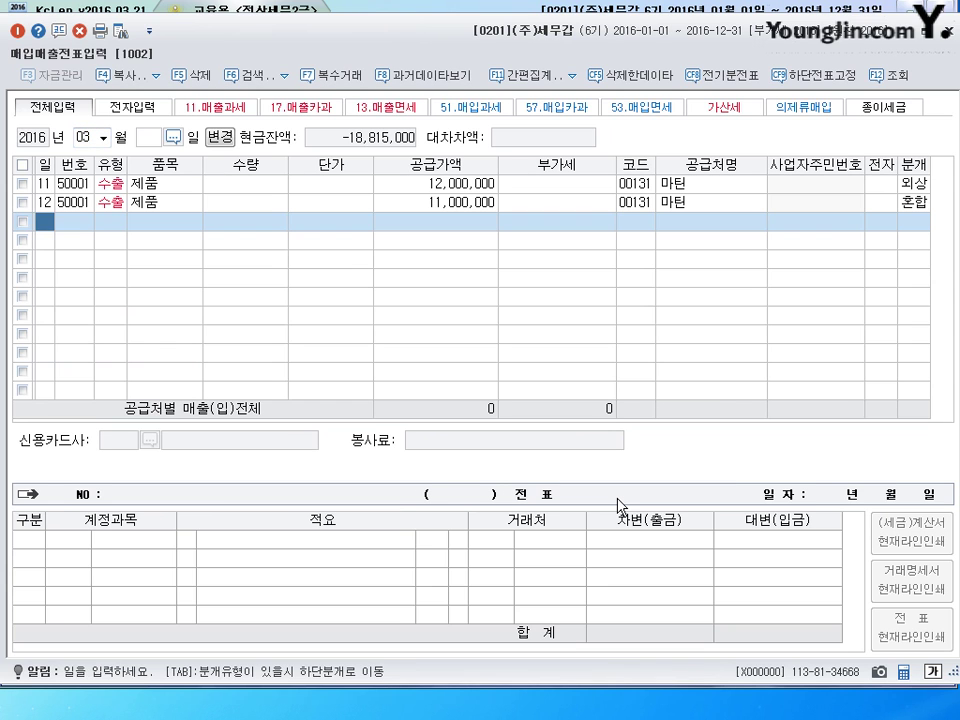
type("13")
key("Return")
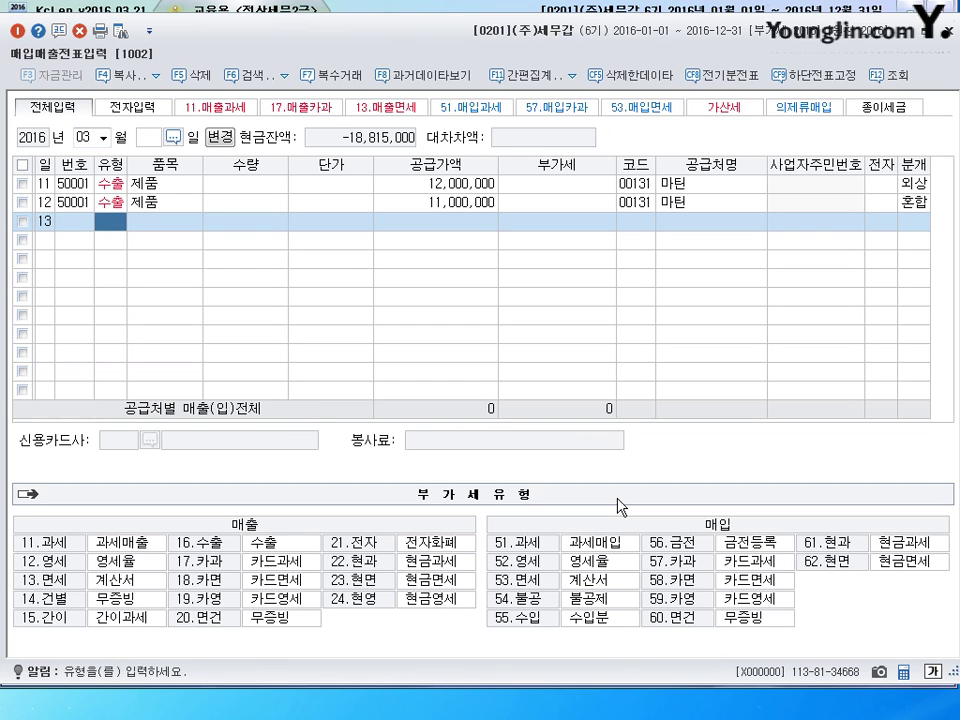
- Fill row 13 as 16 수출 of 제품, 100,000,000 supply, customer 하이리빙, zero-rate category 1
type("16")
key("Return")
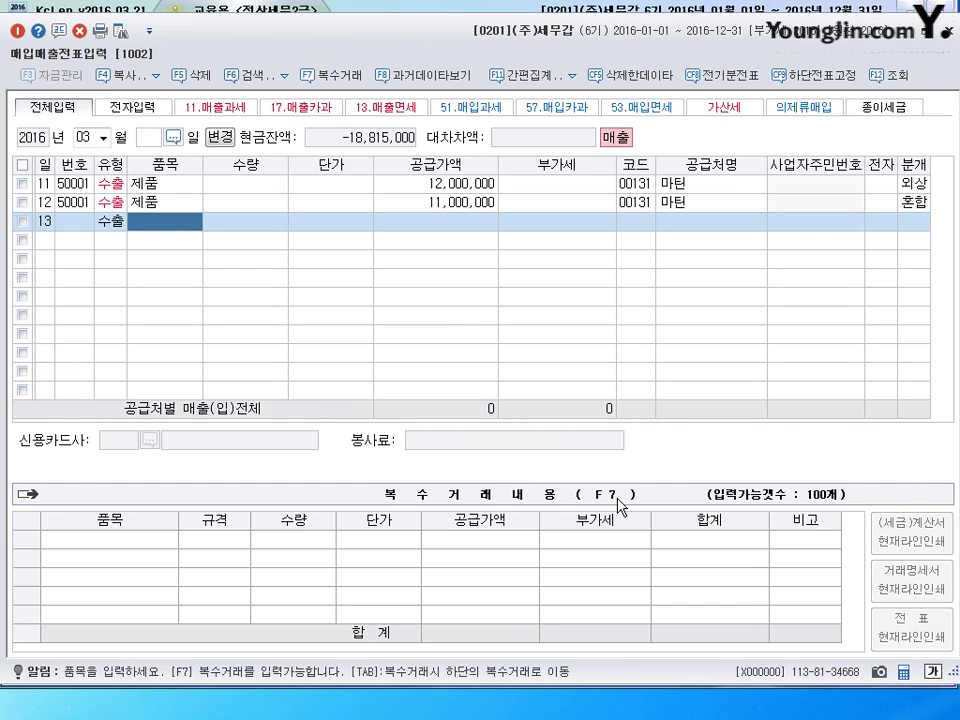
type("제품")
key("Return")
key("Return")
key("Return")
type("100000000")
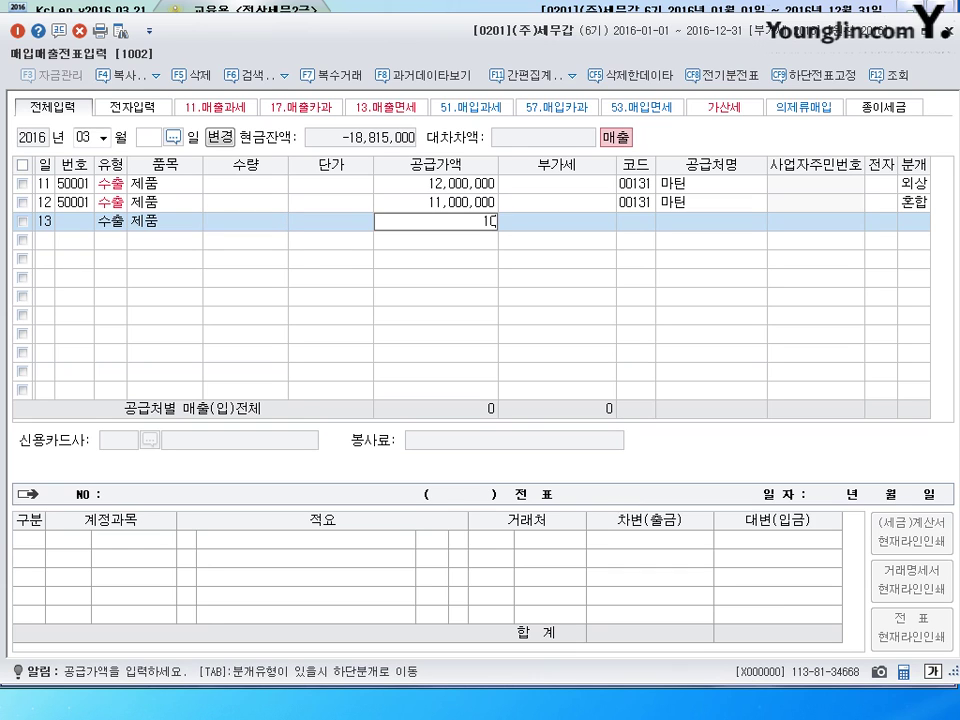
key("Return")
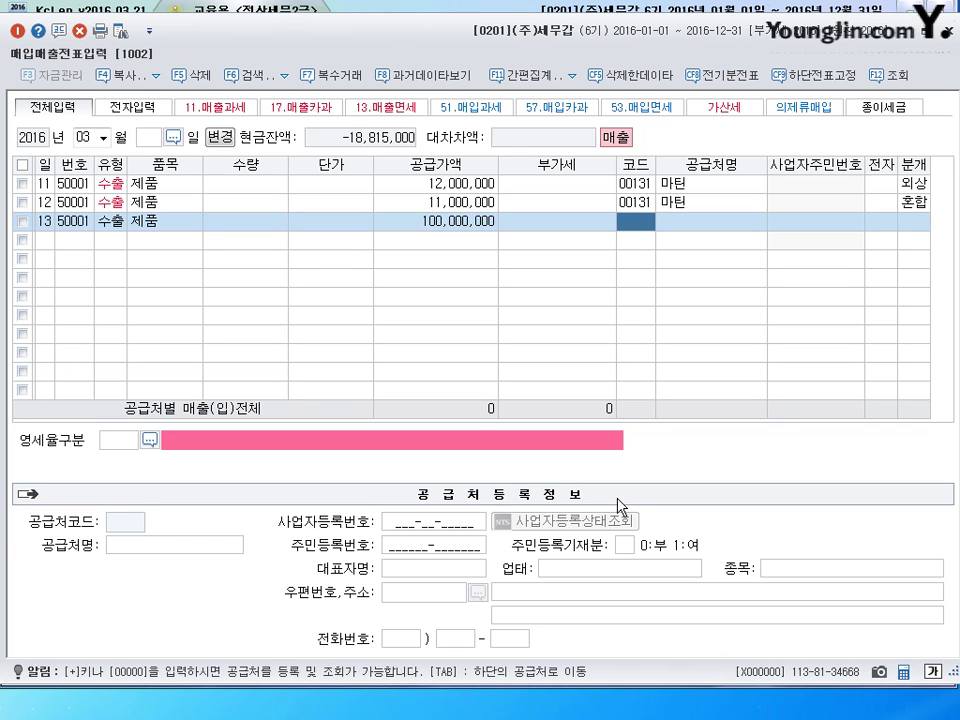
type("하이")
key("Return")
key("Return")
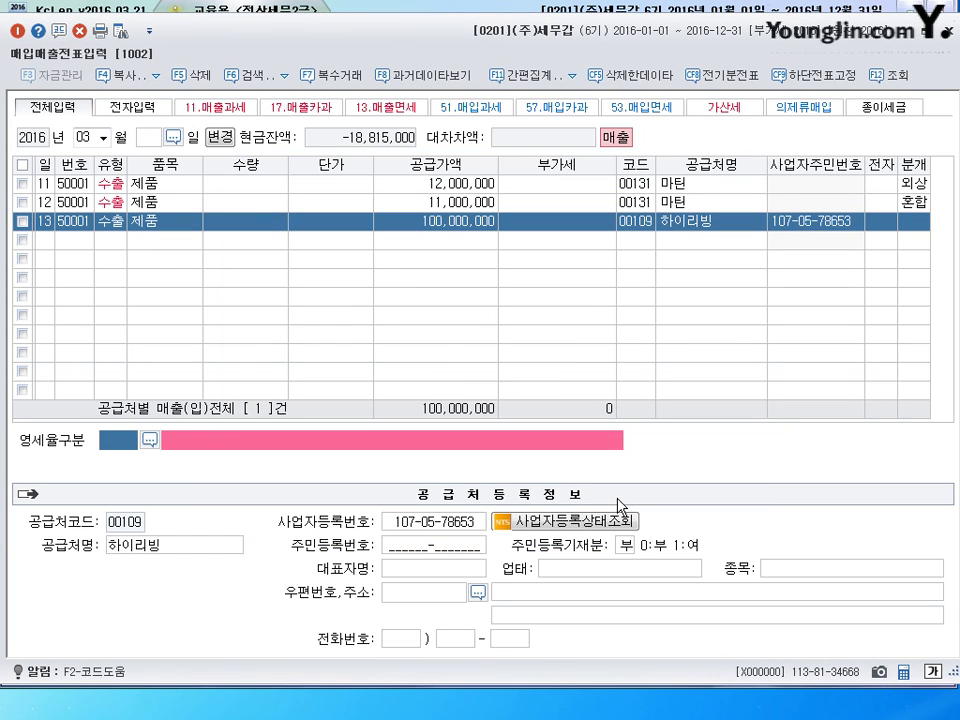
type("1")
key("Return")
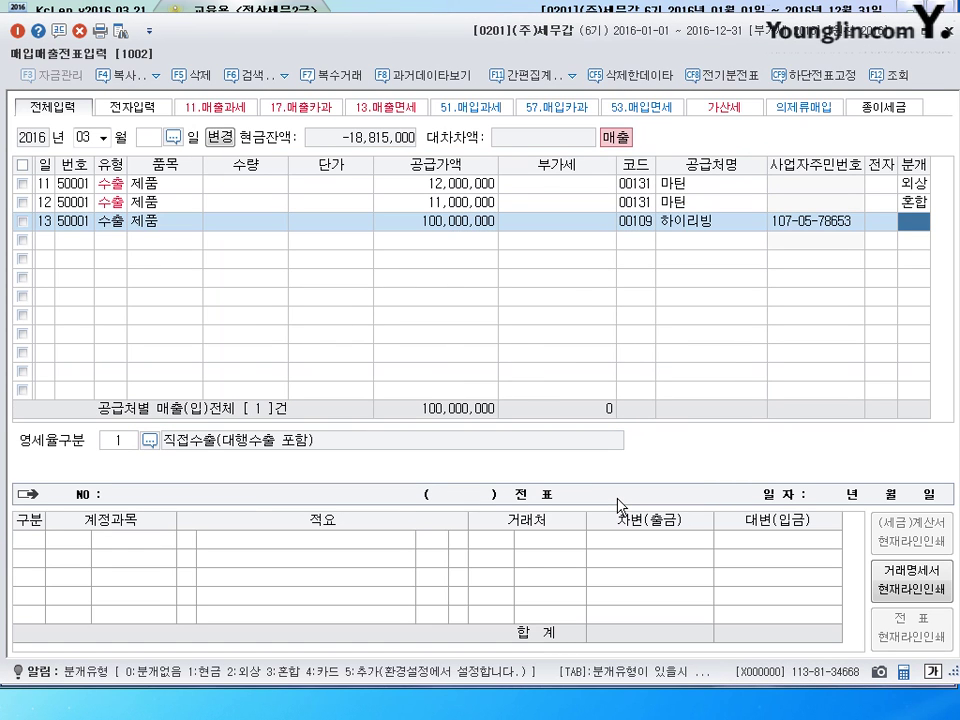
- Journal it as 혼합, adding a 선수금 debit against the 제품매출 credit
type("3")
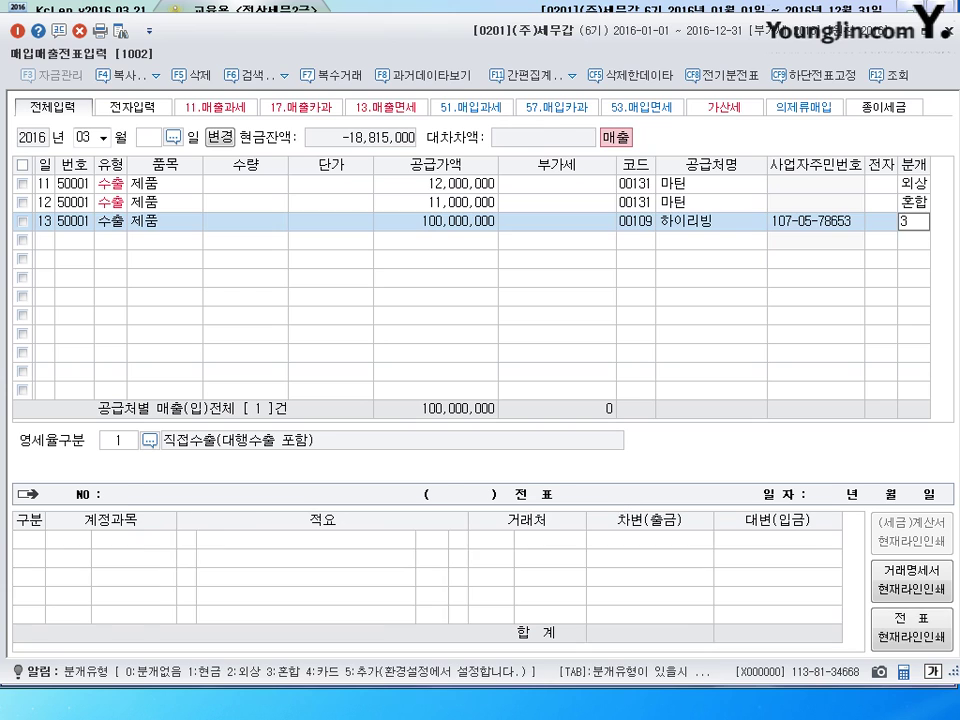
key("Return")
key("Return")
key("Return")
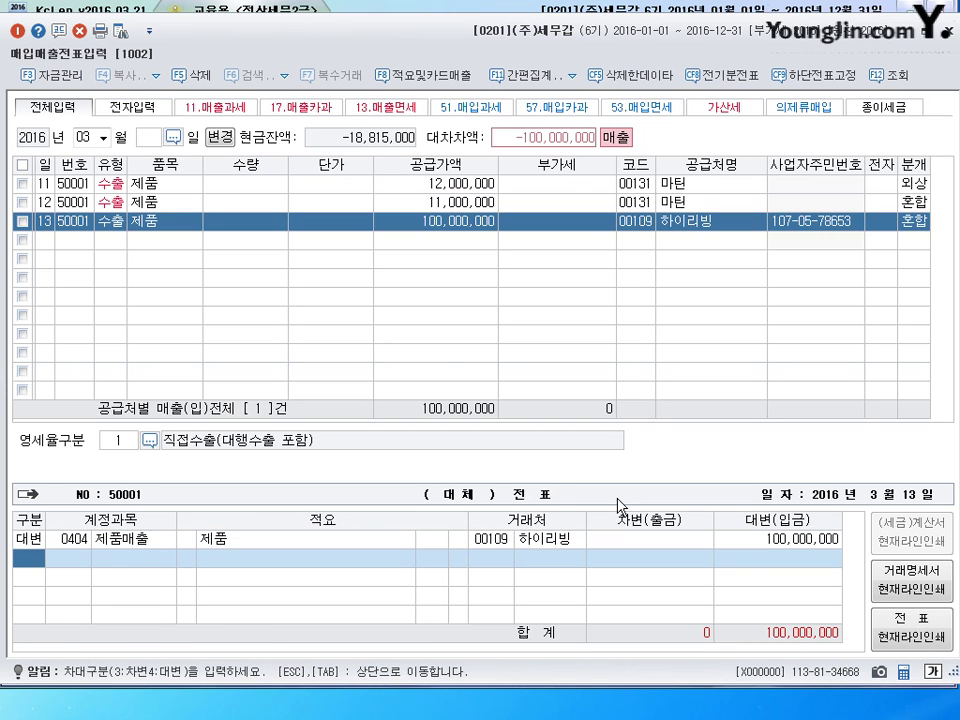
type("3")
key("Return")
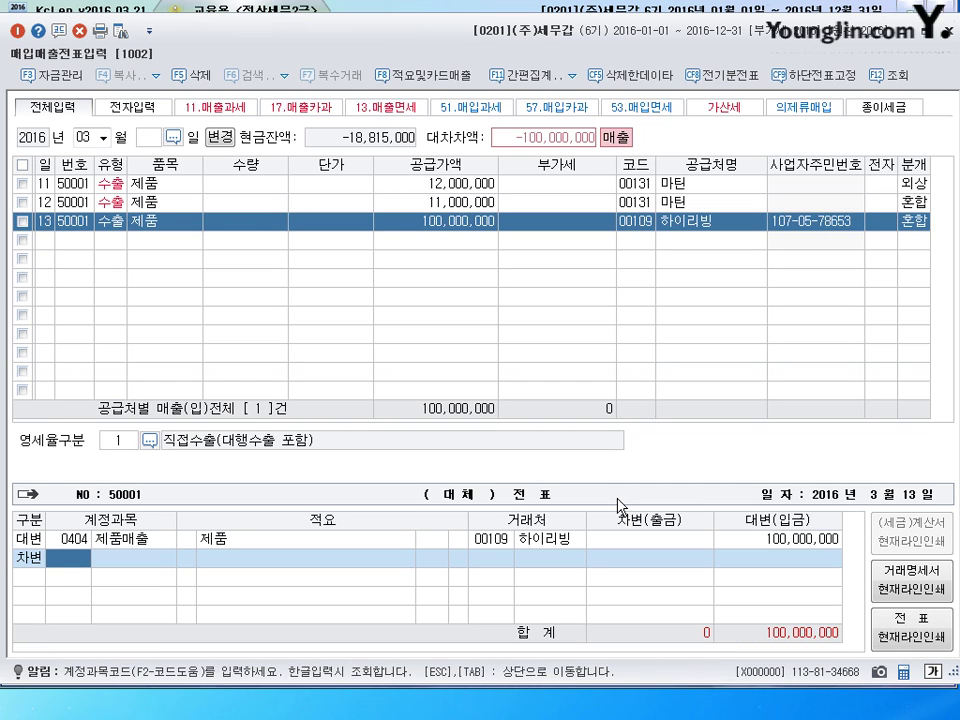
type("선수금")
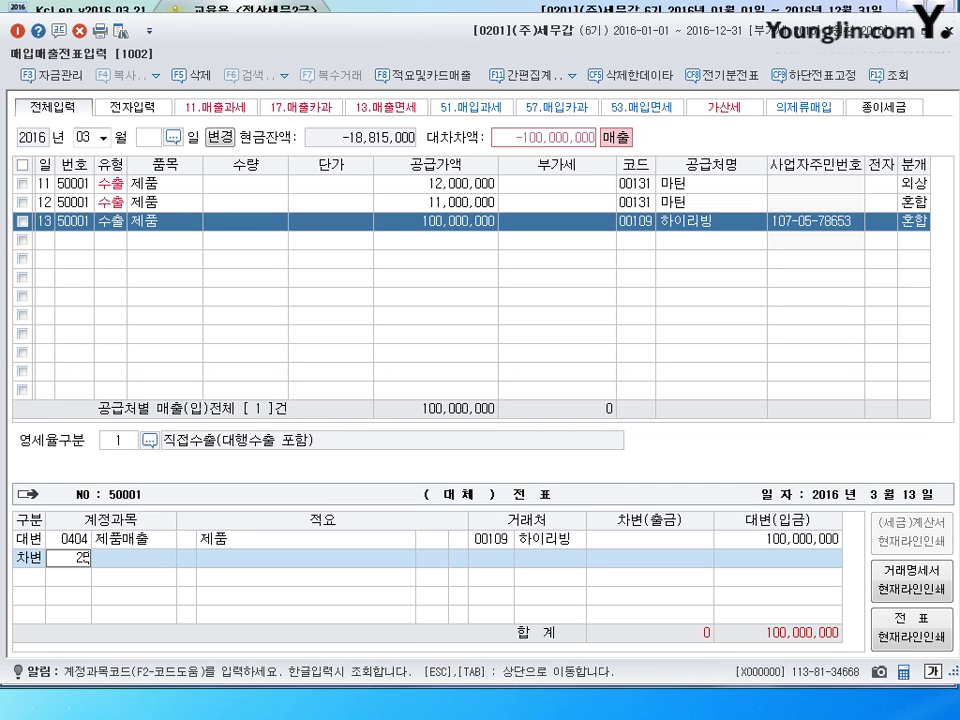
key("Return")
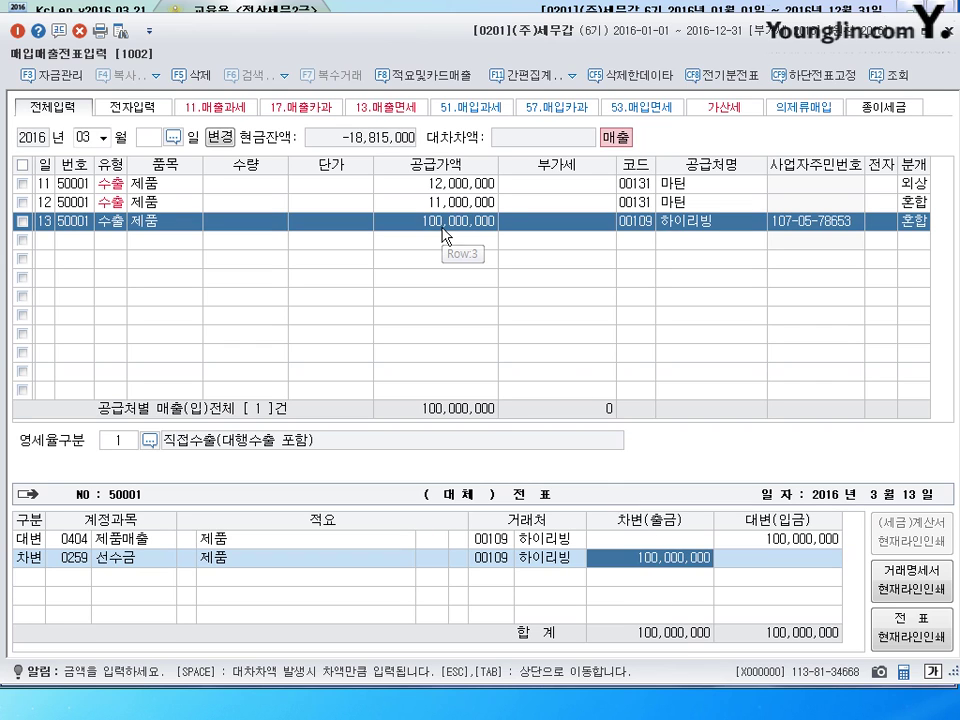
left_click(788, 541)
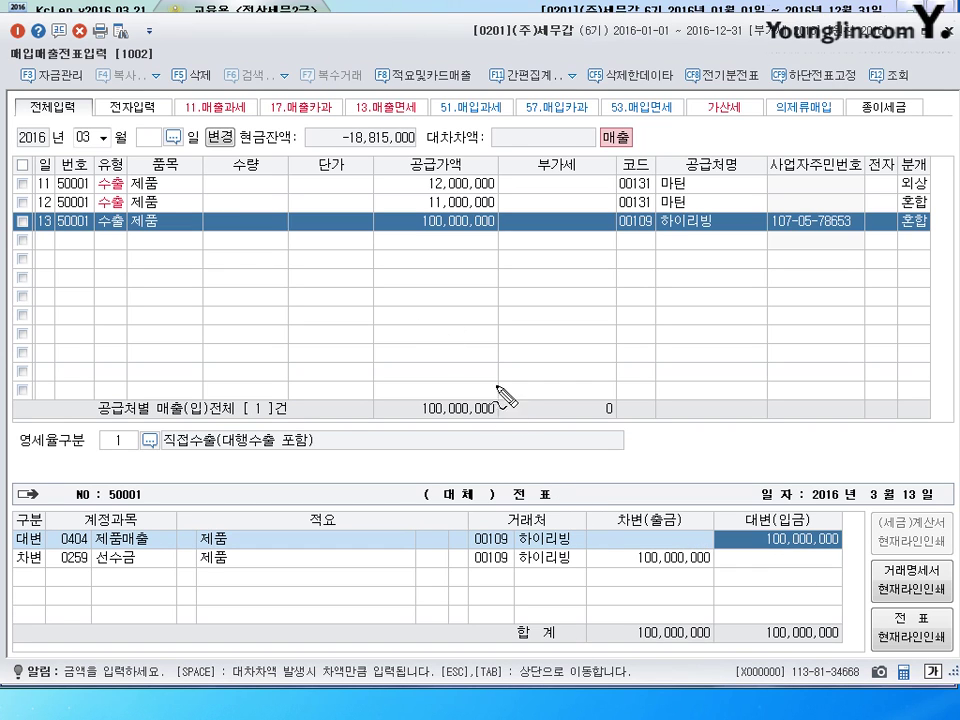
mouse_move(499, 396)
left_mouse_down()
mouse_move(520, 392)
mouse_move(510, 448)
left_mouse_up()
mouse_move(528, 388)
left_mouse_down()
mouse_move(532, 402)
mouse_move(534, 392)
mouse_move(522, 400)
mouse_move(540, 438)
mouse_move(550, 408)
mouse_move(520, 434)
mouse_move(565, 442)
left_mouse_up()
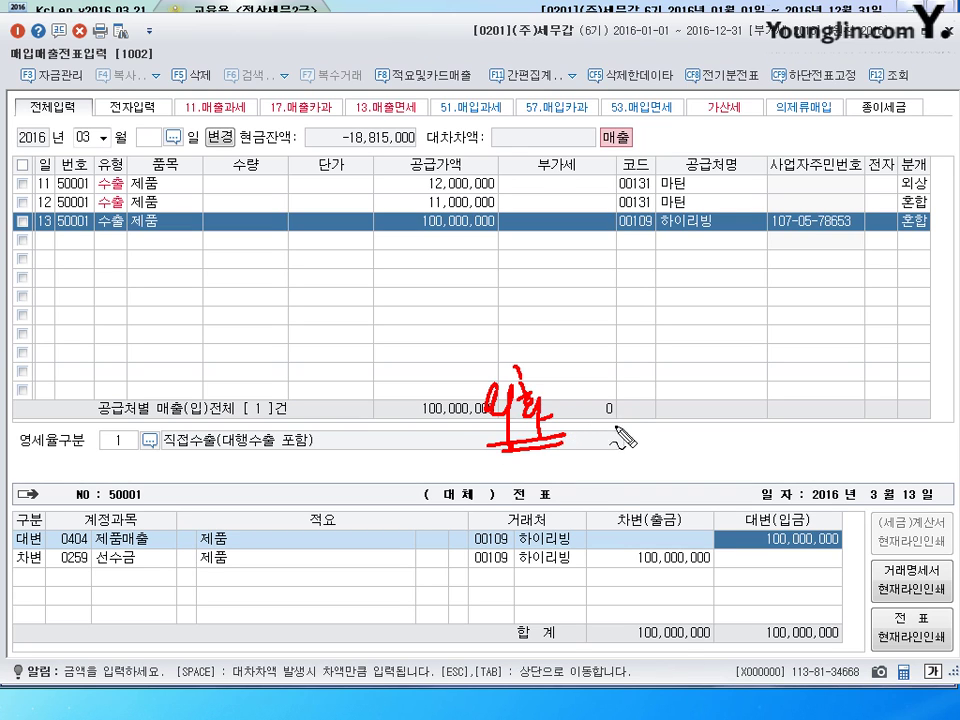
mouse_move(512, 468)
left_mouse_down()
mouse_move(588, 462)
mouse_move(602, 478)
mouse_move(680, 458)
mouse_move(704, 480)
left_mouse_up()
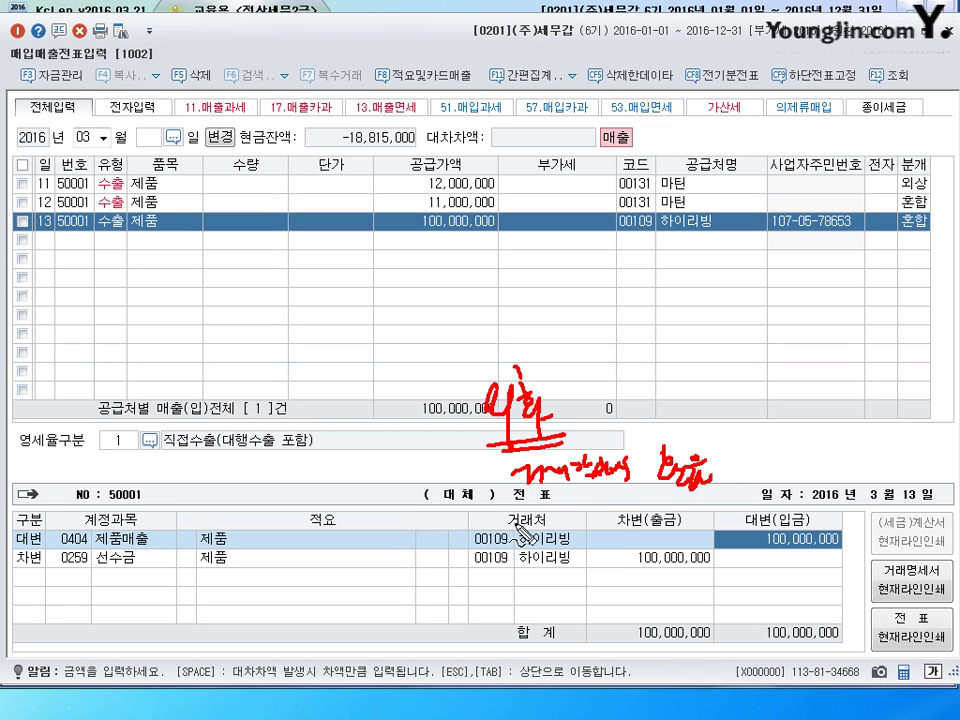
left_click_drag(515, 522, 712, 488)
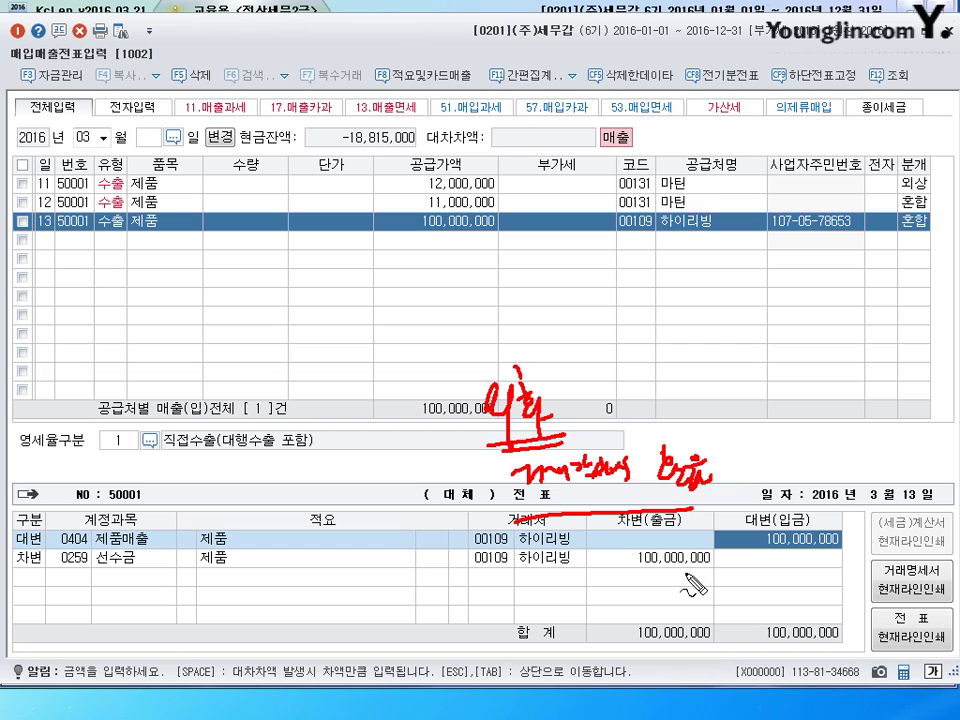
mouse_move(712, 582)
left_mouse_down()
mouse_move(690, 584)
mouse_move(712, 553)
mouse_move(686, 580)
left_mouse_up()
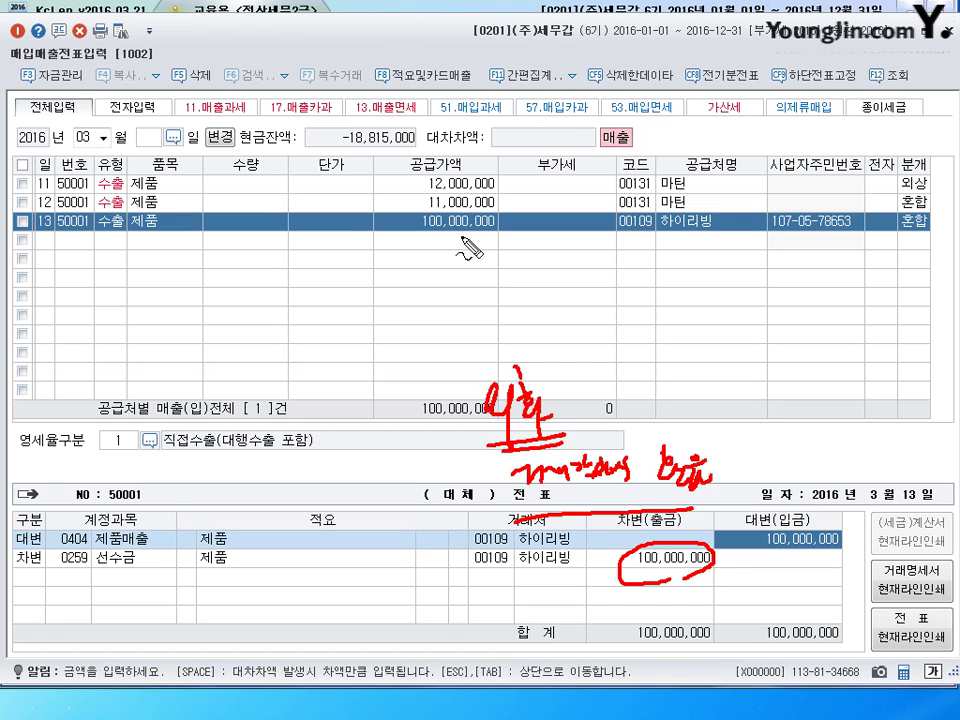
mouse_move(445, 213)
left_mouse_down()
mouse_move(440, 246)
mouse_move(450, 266)
mouse_move(480, 266)
mouse_move(490, 280)
mouse_move(512, 274)
left_mouse_up()
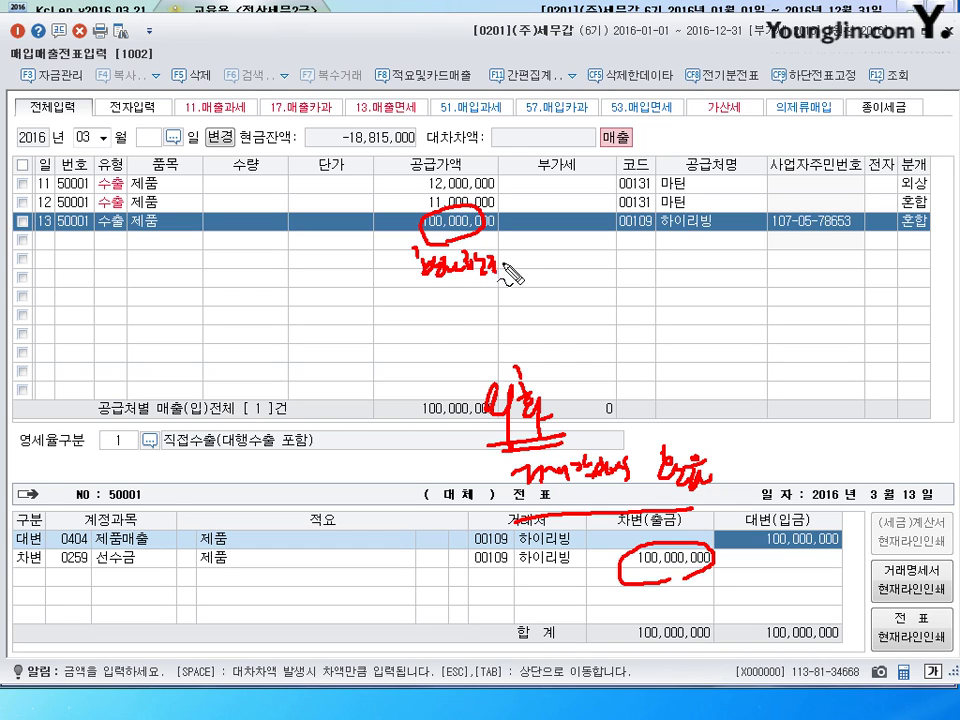
mouse_move(412, 256)
left_mouse_down()
mouse_move(405, 412)
mouse_move(600, 572)
left_mouse_up()
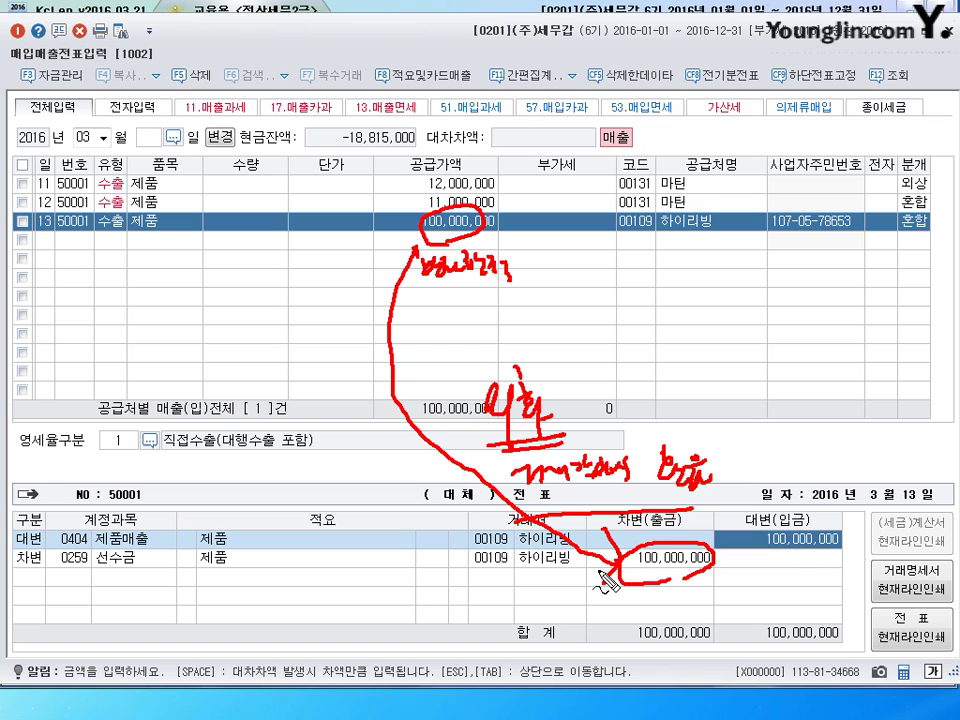
left_click_drag(764, 549, 798, 547)
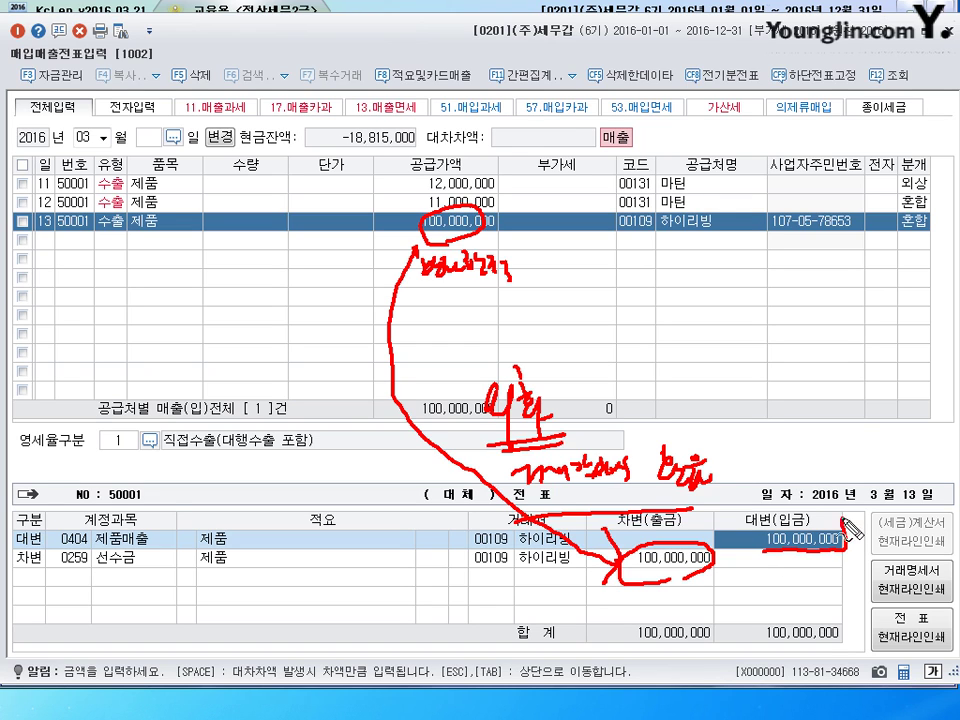
mouse_move(843, 518)
left_mouse_down()
mouse_move(790, 516)
mouse_move(768, 540)
mouse_move(845, 535)
left_mouse_up()
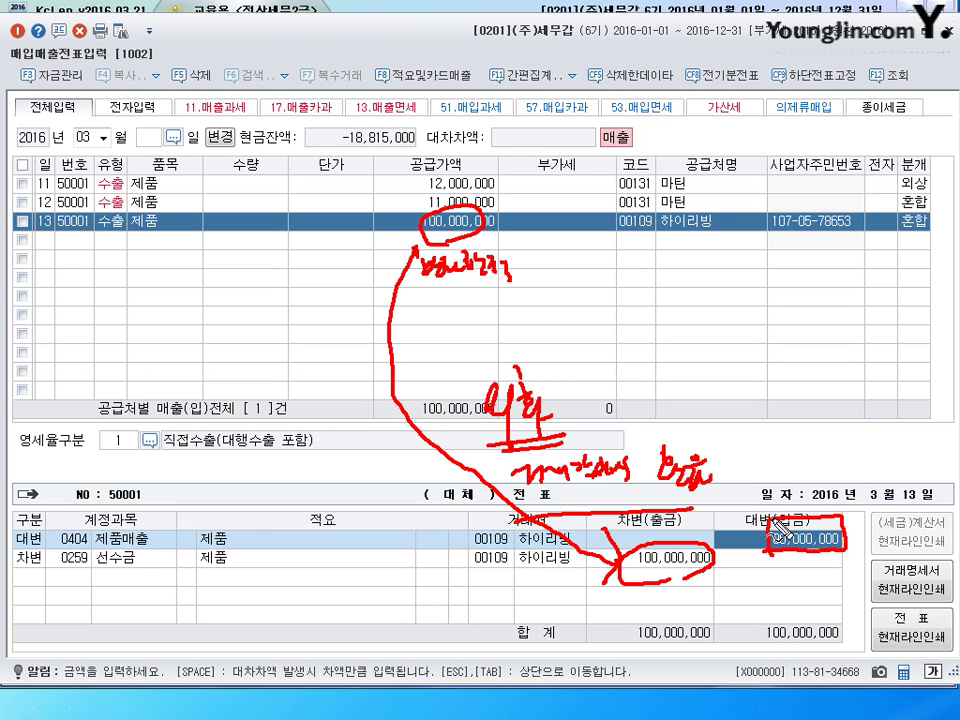
mouse_move(755, 459)
left_mouse_down()
mouse_move(766, 487)
mouse_move(797, 467)
mouse_move(789, 484)
left_mouse_up()
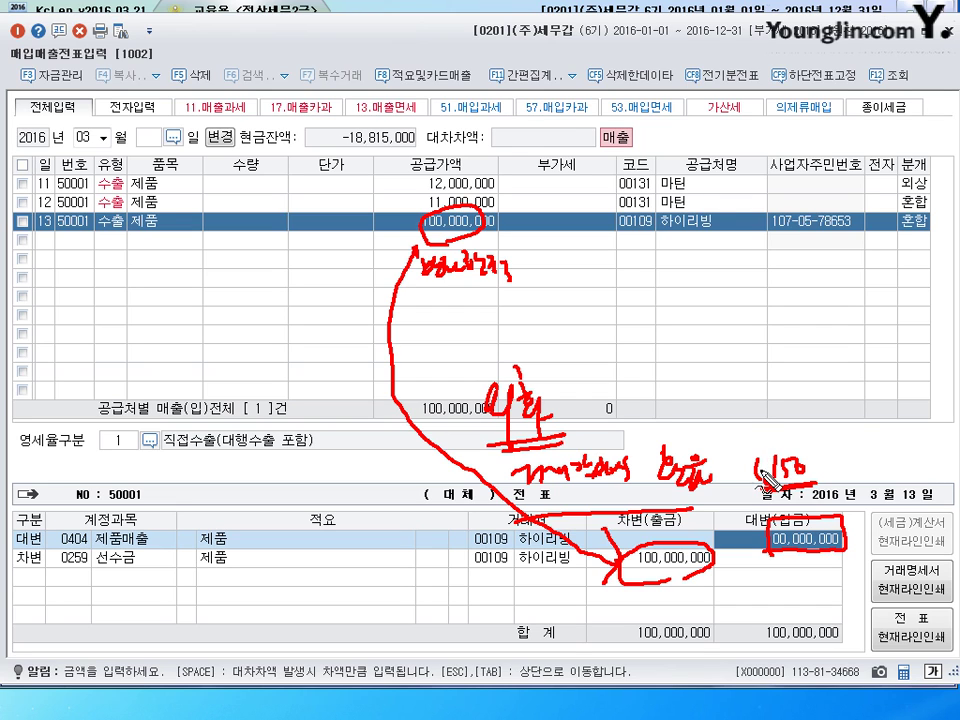
mouse_move(753, 424)
left_mouse_down()
mouse_move(756, 455)
mouse_move(762, 439)
left_mouse_up()
left_click(758, 437)
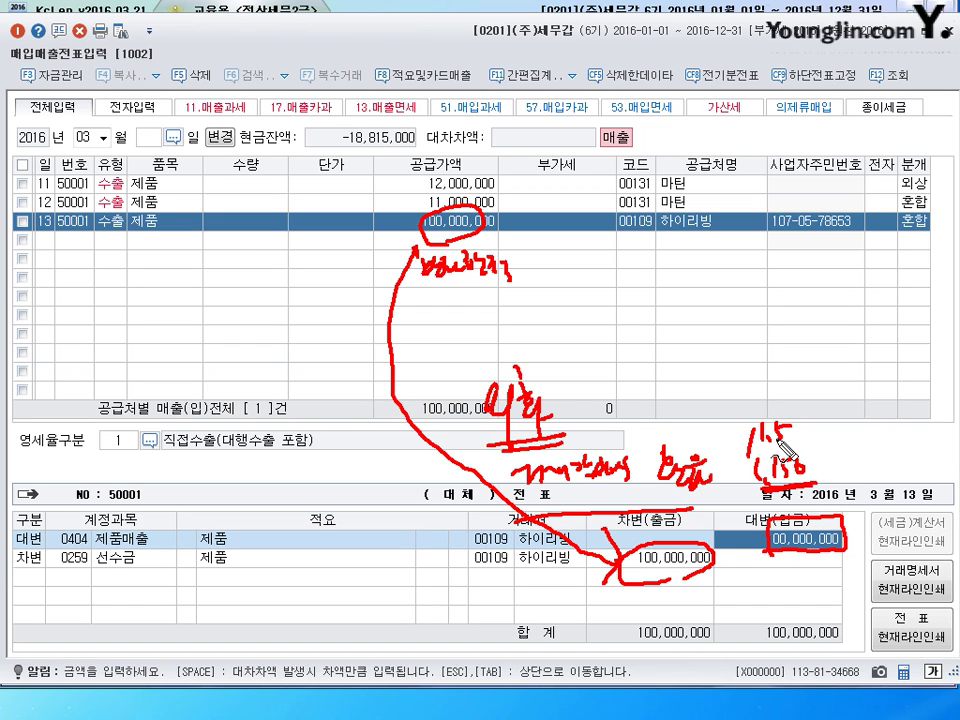
key("Escape")
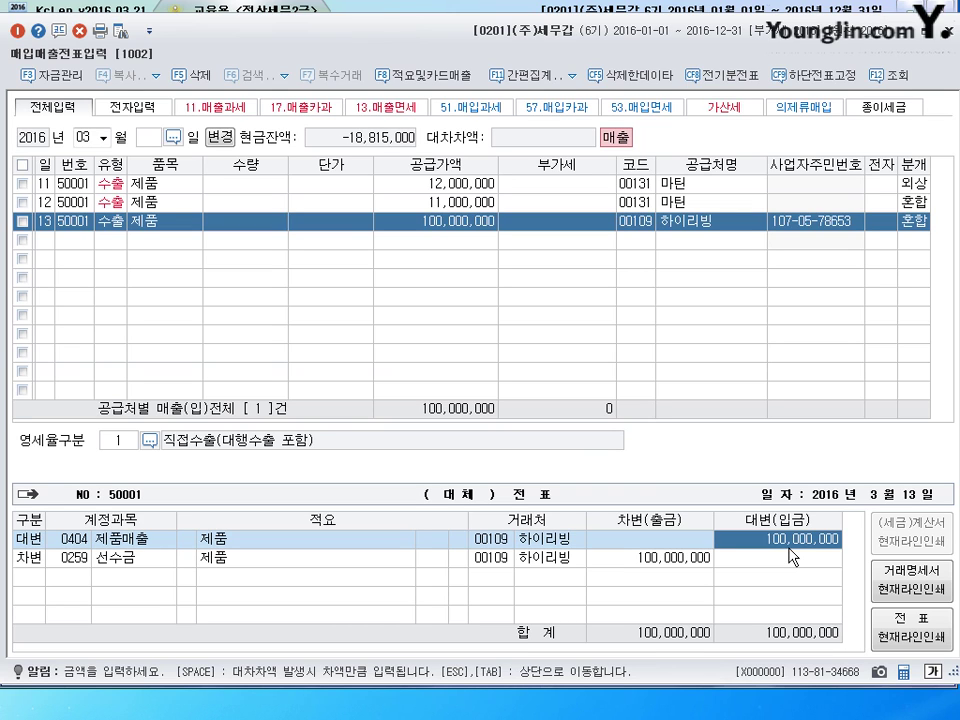
- Change the 제품매출 credit to 115,000,000 and start a new journal line
type("115000000")
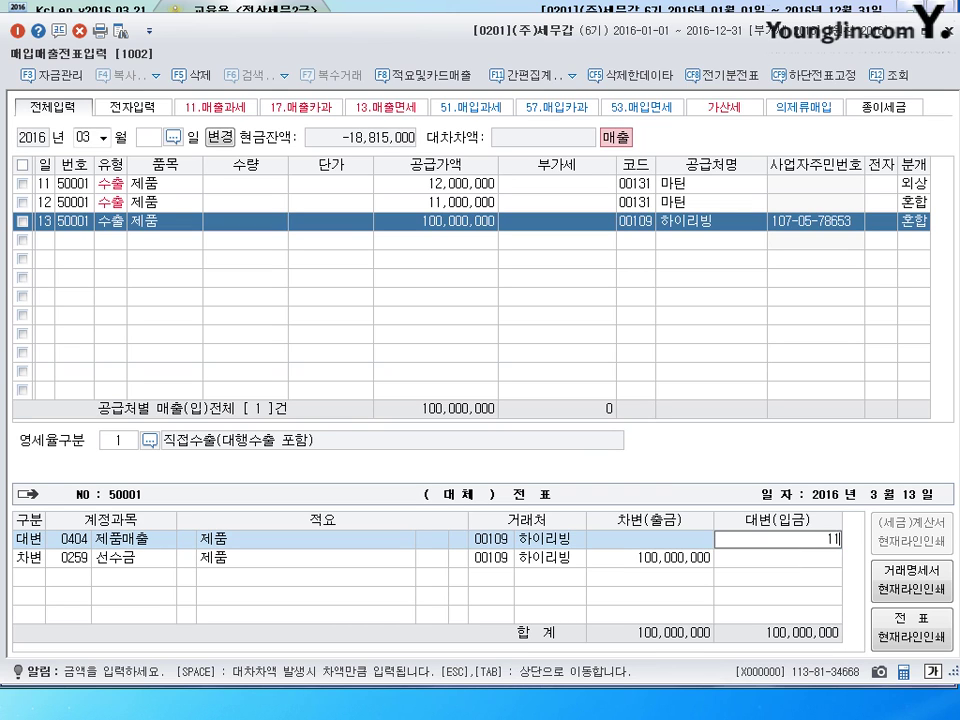
key("Return")
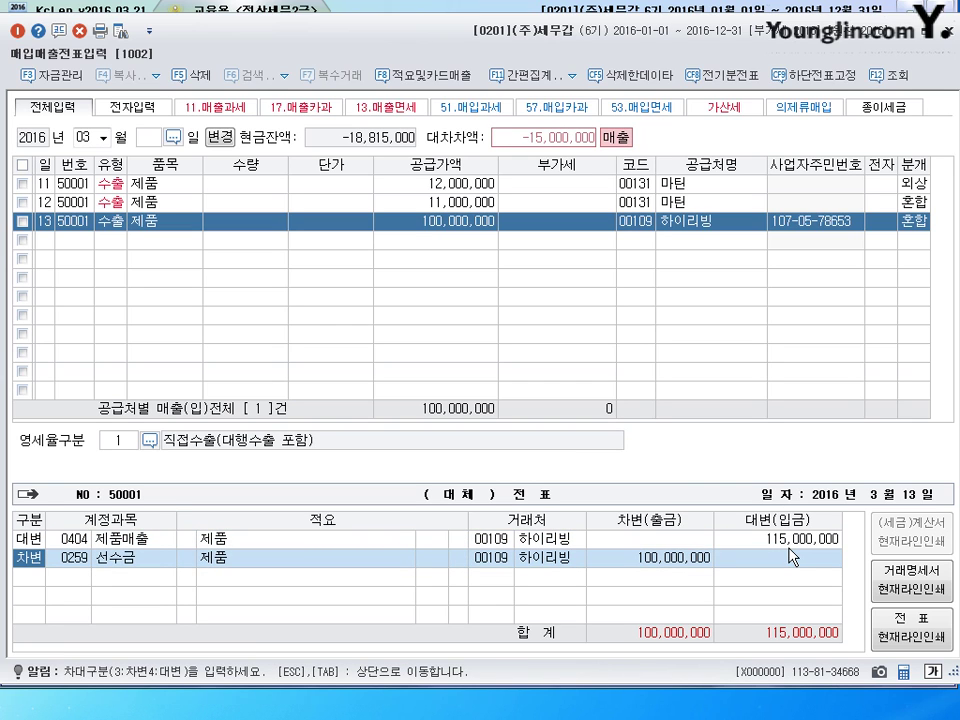
key("Return")
key("Return")
key("Return")
key("Return")
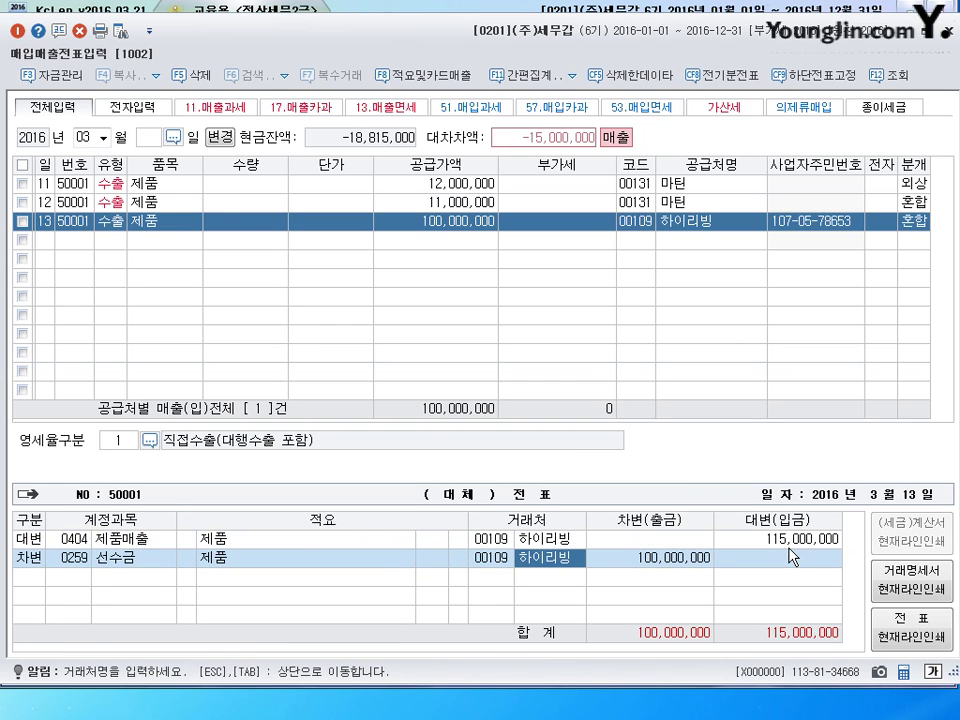
key("Return")
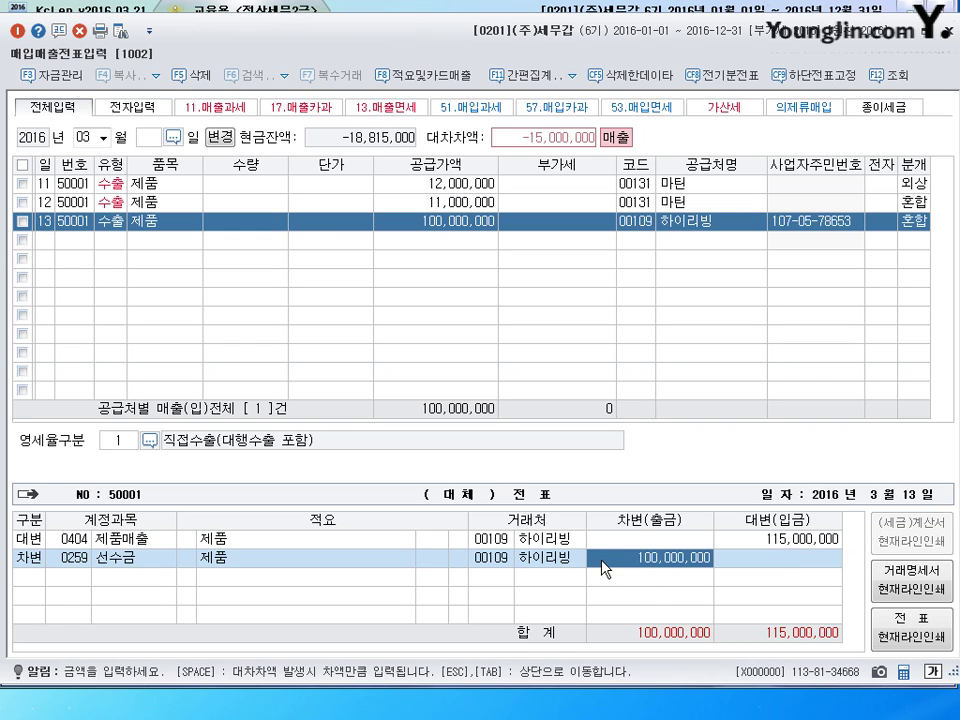
left_click(447, 224)
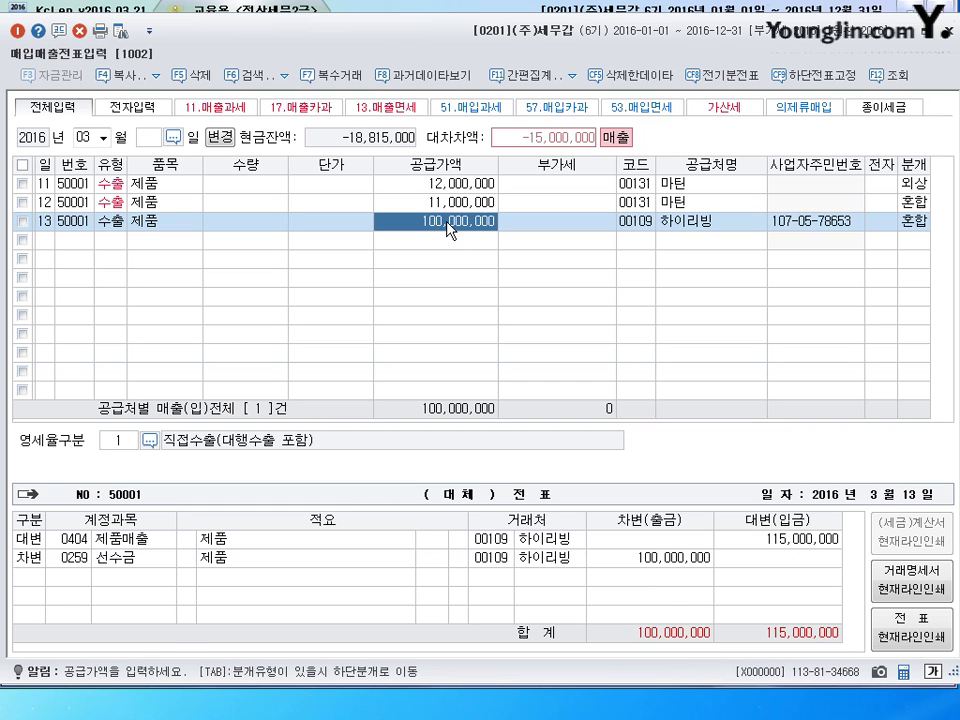
left_click(680, 558)
key("Return")
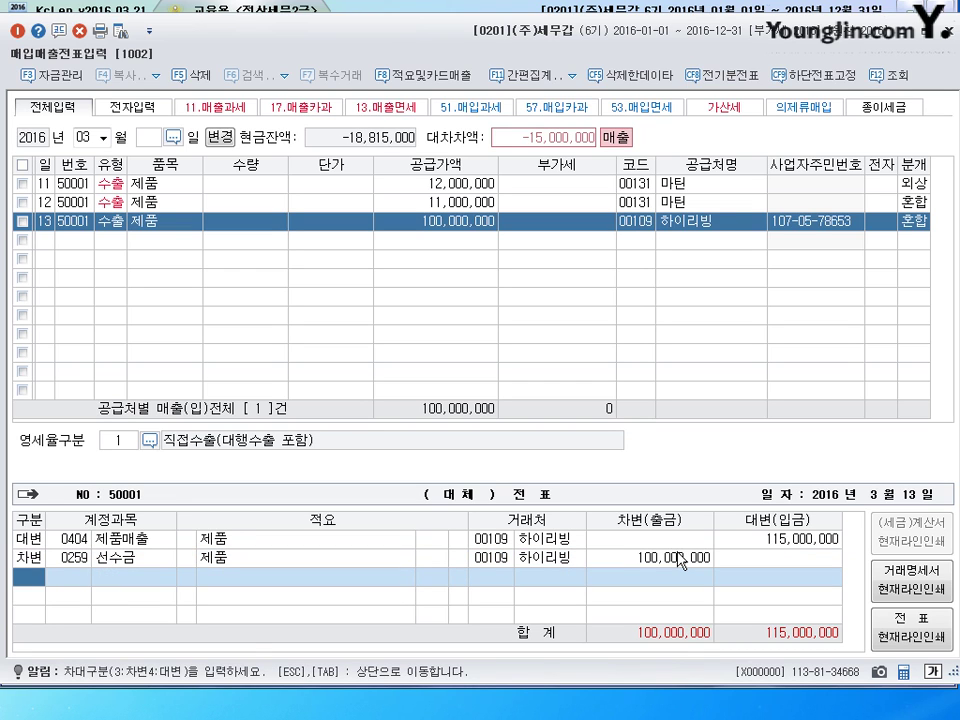
- Add 0952 외환차손 as a 15,000,000 debit to balance the voucher, then commit it
type("4")
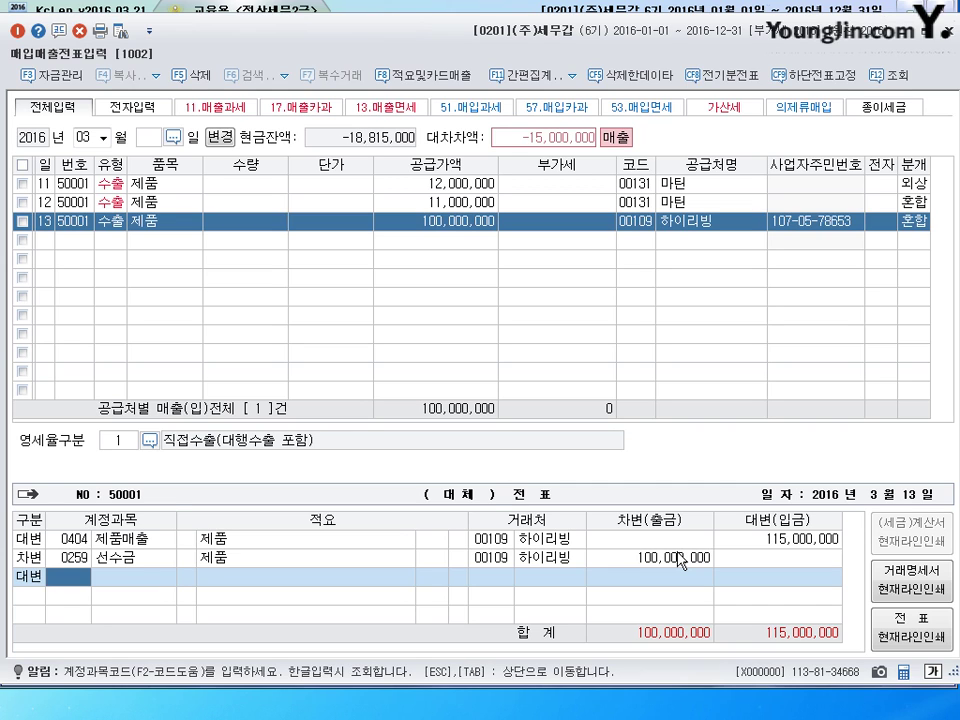
type("952")
key("Return")
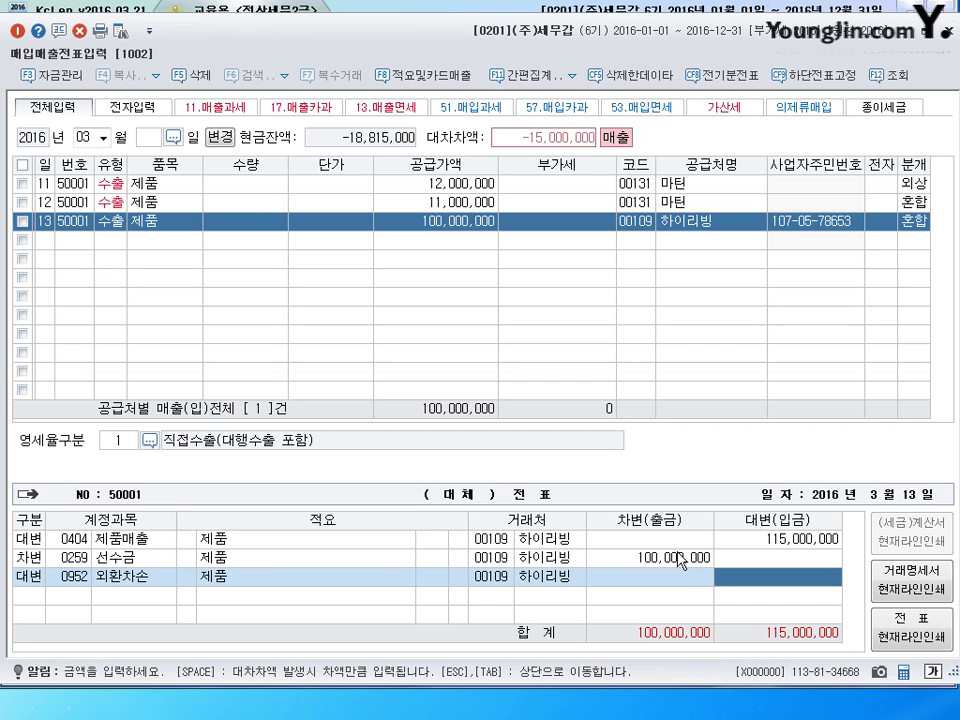
key("Left")
key("Left")
key("Left")
key("Left")
key("Left")
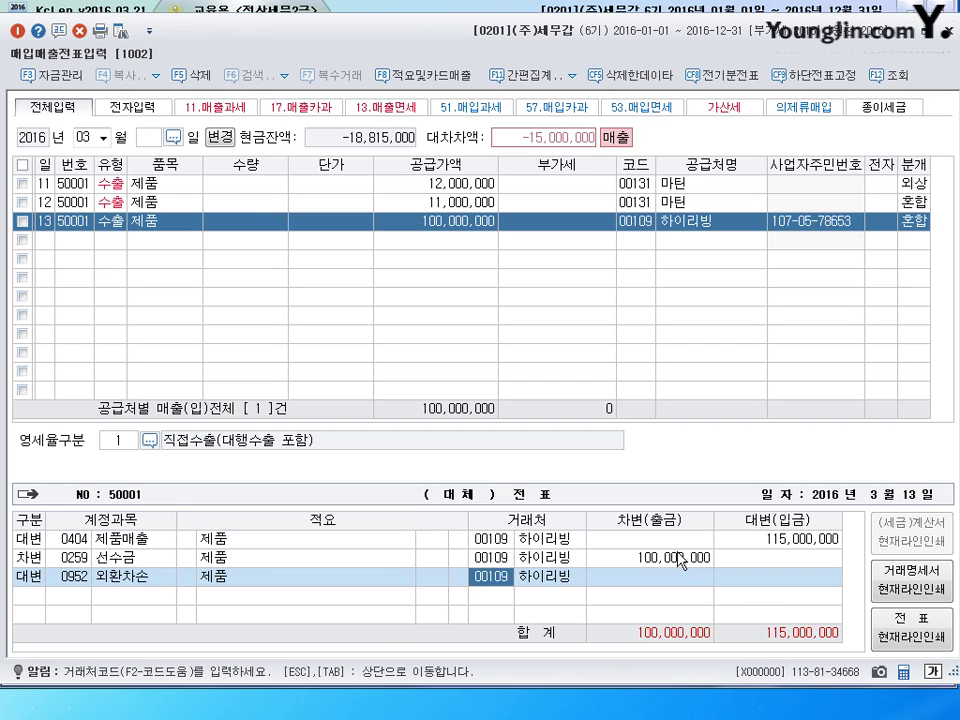
key("3")
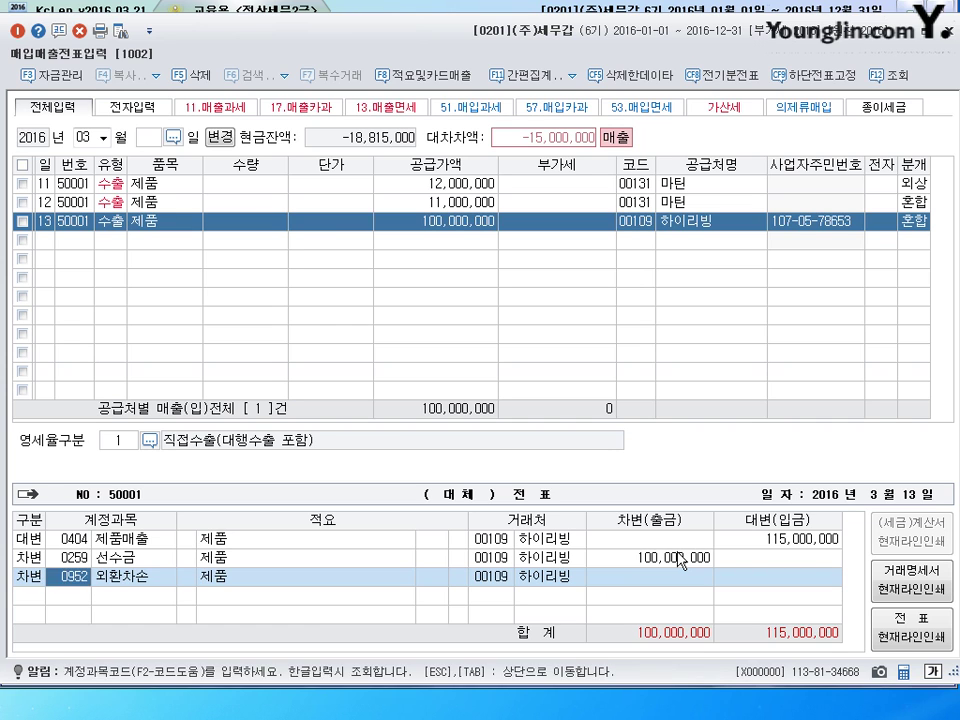
key("Return")
key("Return")
key("Return")
key("Return")
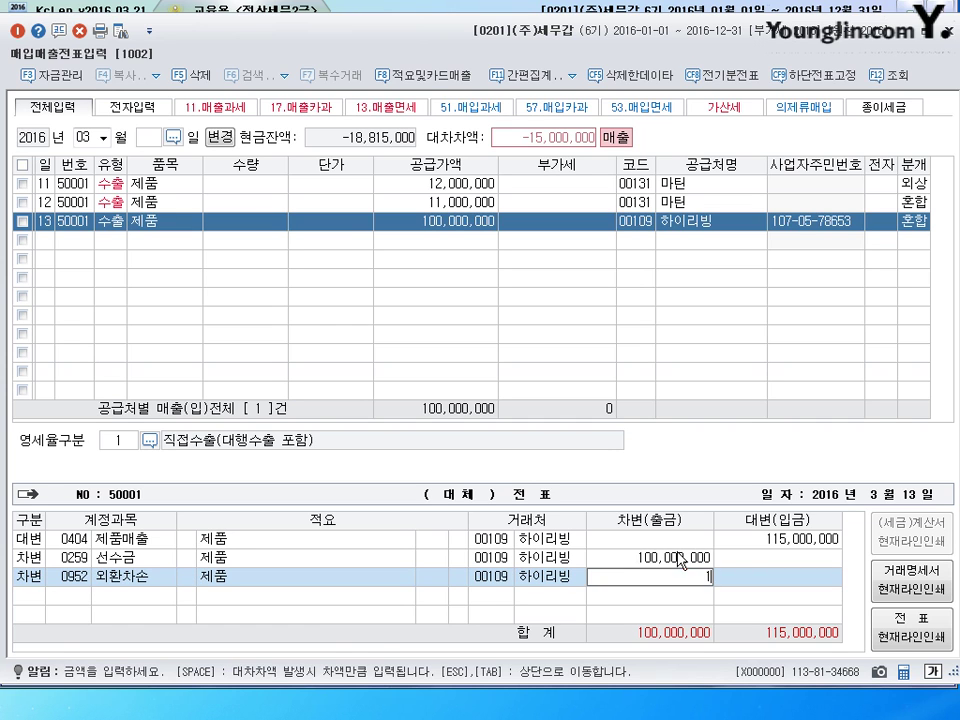
key("space")
key("Return")
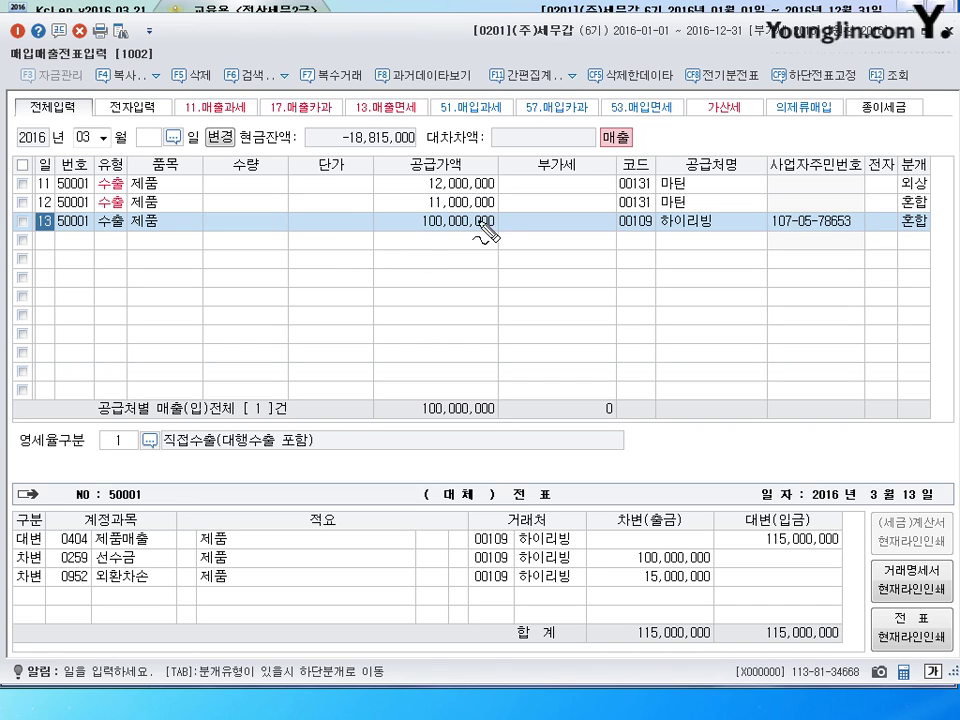
mouse_move(410, 228)
left_mouse_down()
mouse_move(500, 212)
mouse_move(420, 240)
left_mouse_up()
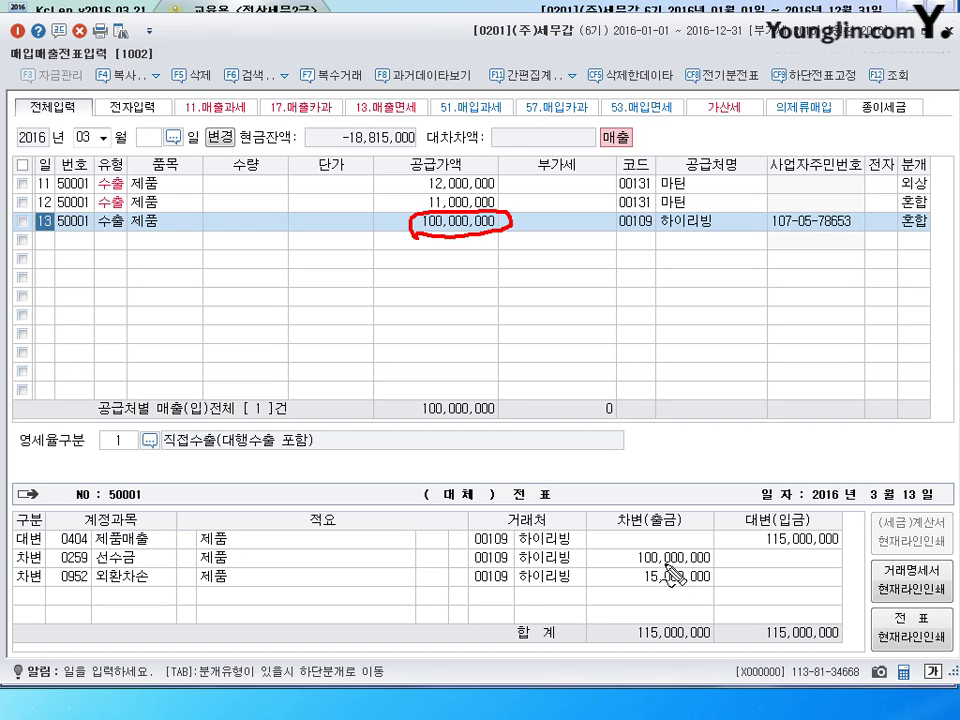
mouse_move(627, 568)
left_mouse_down()
mouse_move(706, 556)
mouse_move(634, 551)
left_mouse_up()
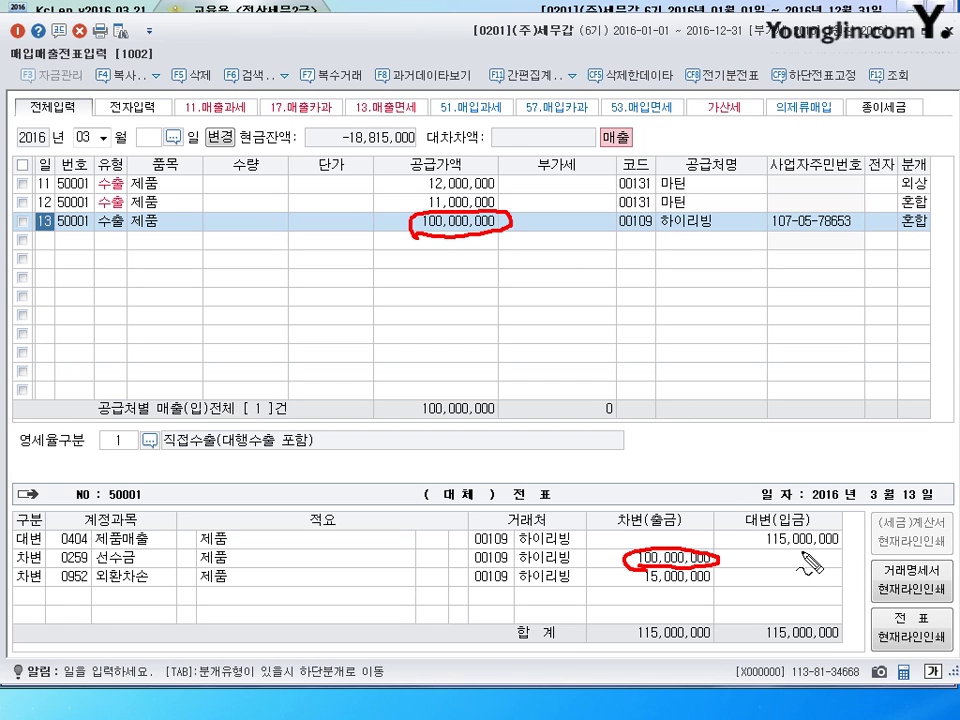
mouse_move(803, 558)
left_mouse_down()
mouse_move(830, 525)
mouse_move(760, 530)
mouse_move(832, 552)
left_mouse_up()
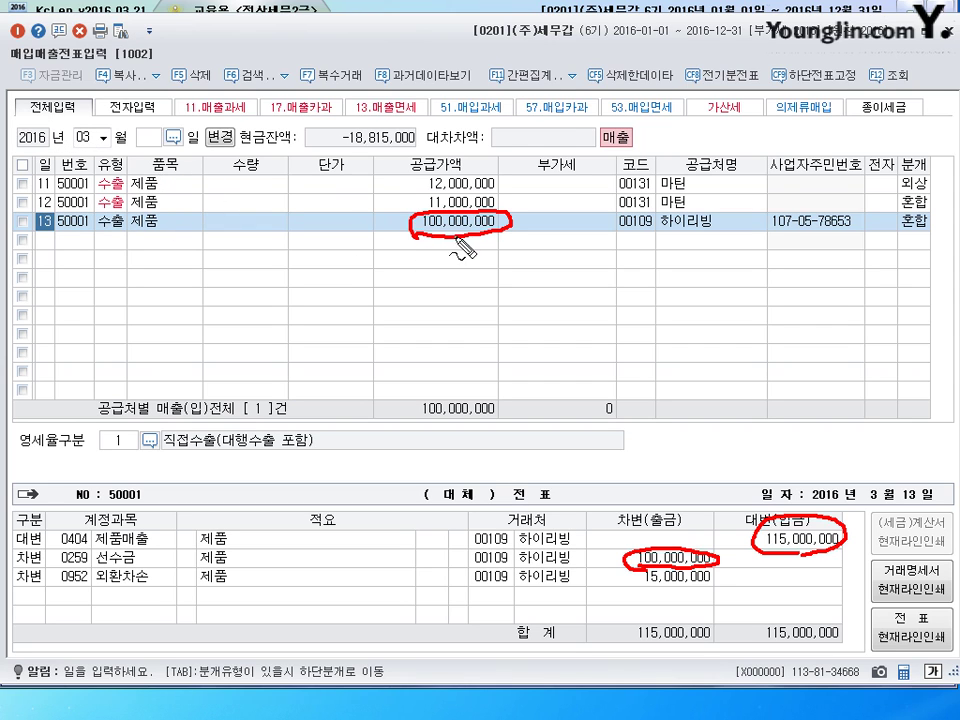
mouse_move(371, 224)
left_mouse_down()
mouse_move(371, 240)
mouse_move(376, 226)
mouse_move(384, 238)
mouse_move(528, 244)
left_mouse_up()
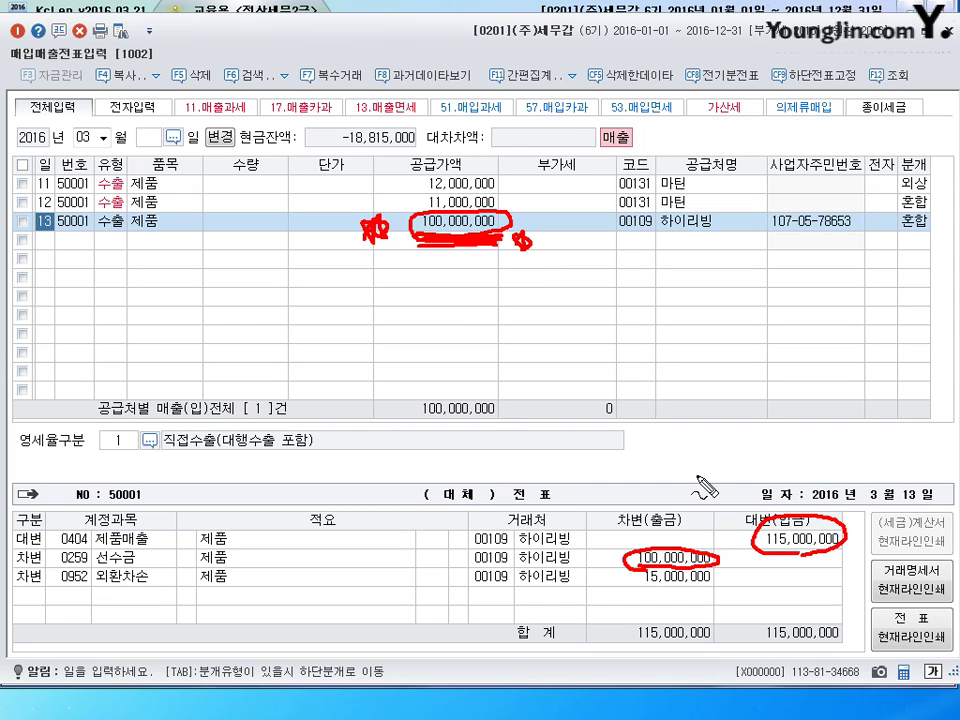
mouse_move(704, 467)
left_mouse_down()
mouse_move(709, 490)
mouse_move(738, 502)
mouse_move(722, 466)
mouse_move(700, 452)
mouse_move(715, 468)
mouse_move(722, 455)
mouse_move(756, 462)
left_mouse_up()
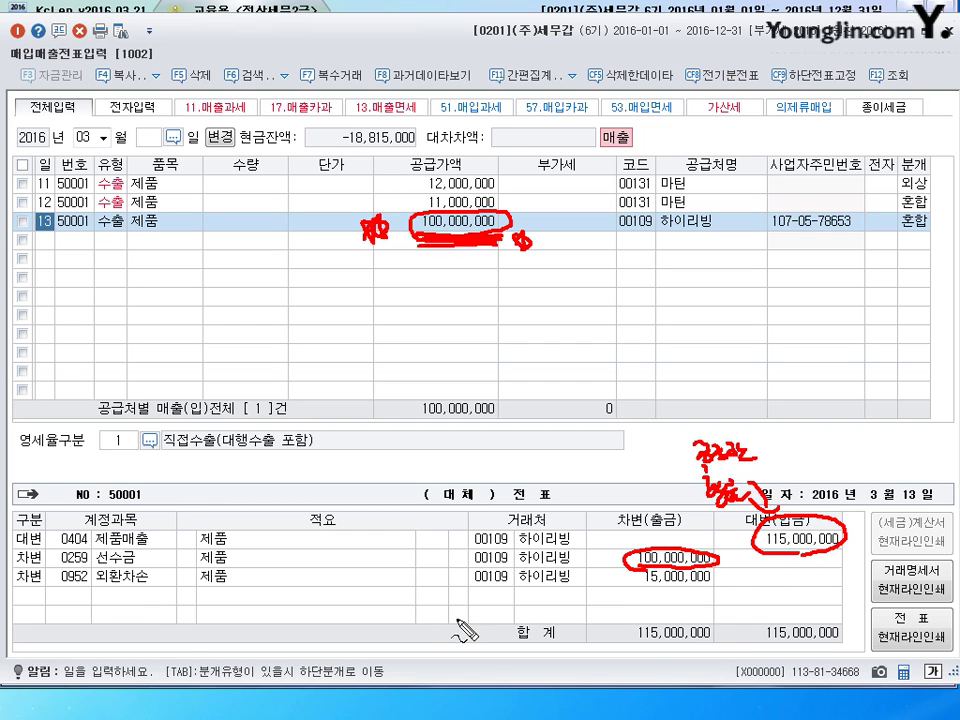
mouse_move(117, 593)
left_mouse_down()
mouse_move(137, 593)
mouse_move(112, 598)
mouse_move(140, 605)
mouse_move(150, 597)
left_mouse_up()
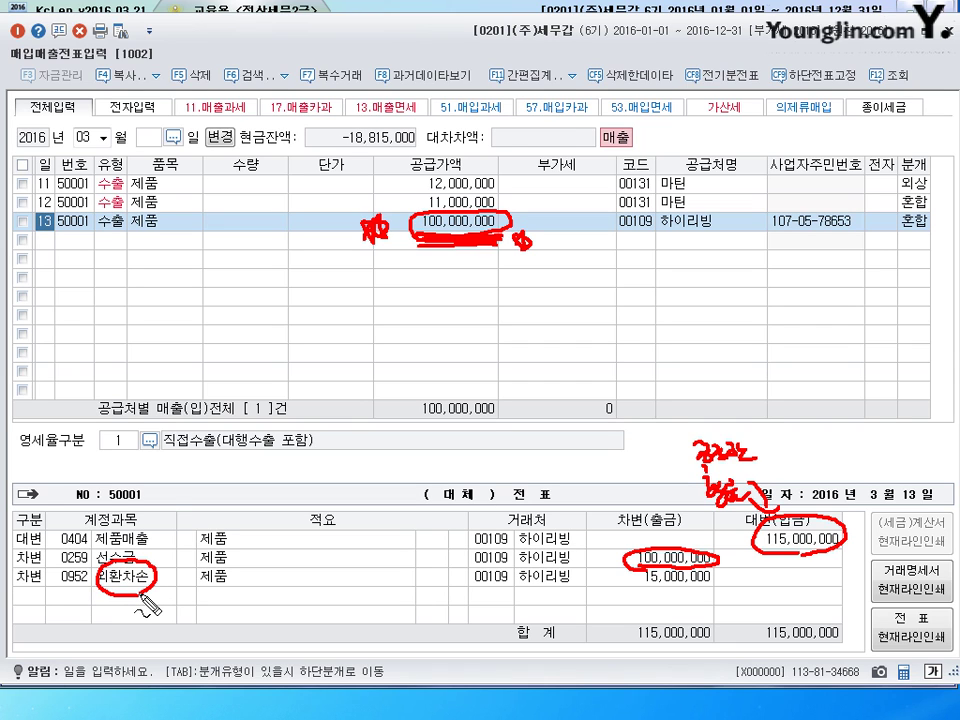
left_click_drag(148, 595, 155, 590)
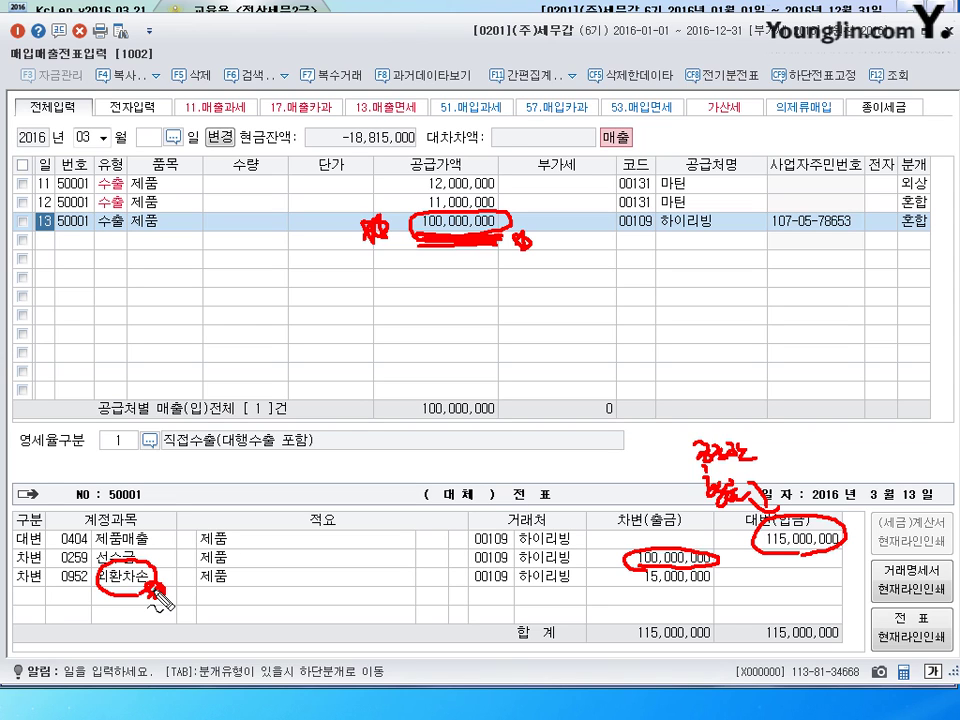
key("Escape")
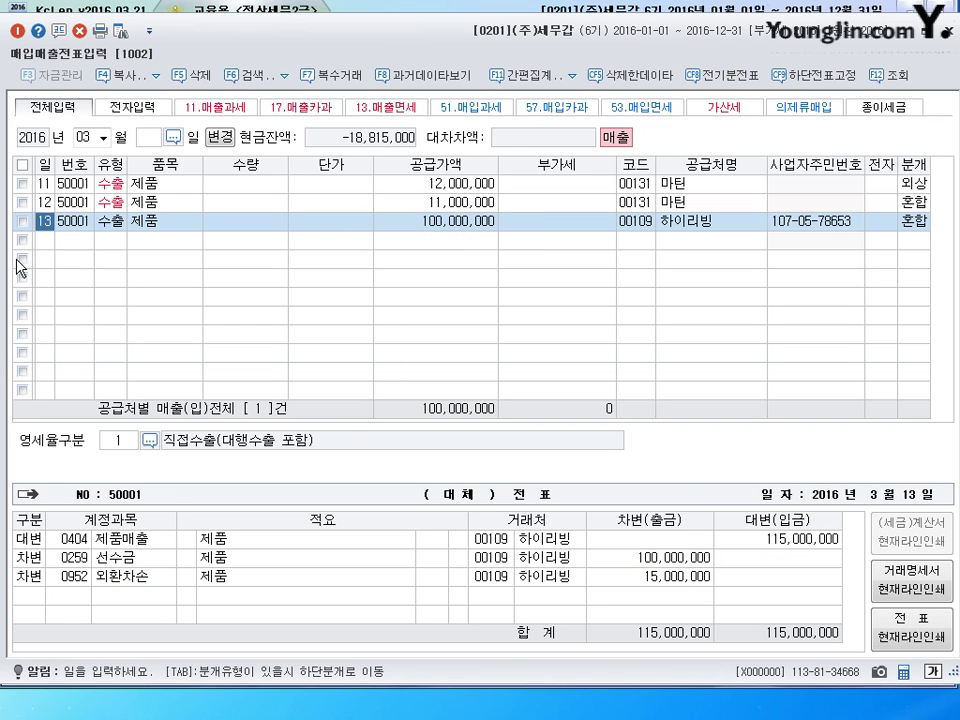
- Start a new row dated the 14th with type 16 수출
left_click(47, 241)
type("14")
key("Return")
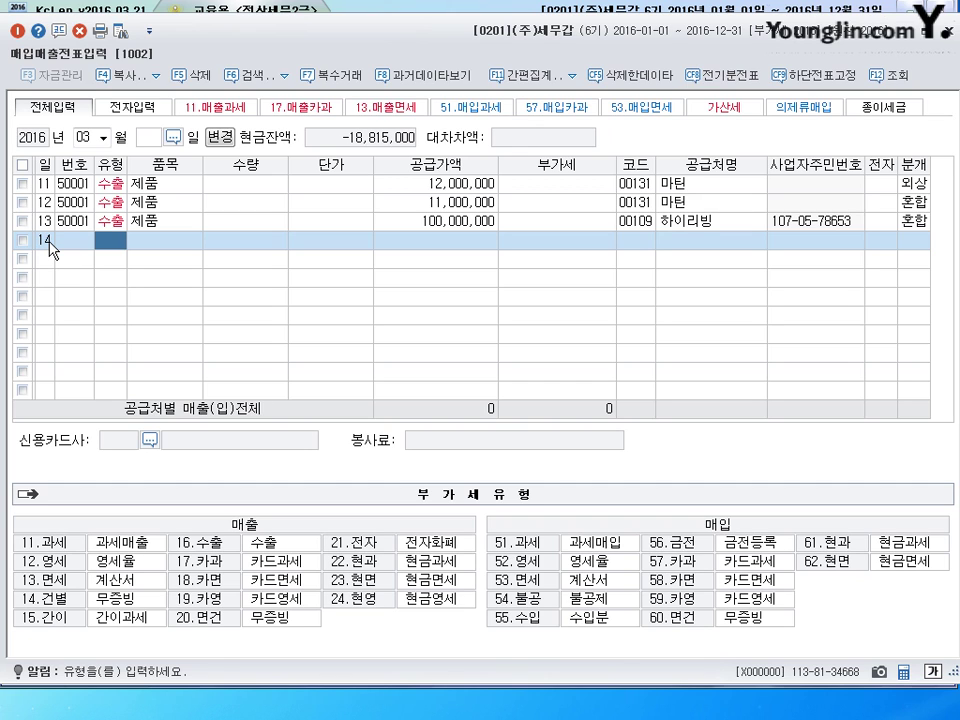
type("16")
key("Return")
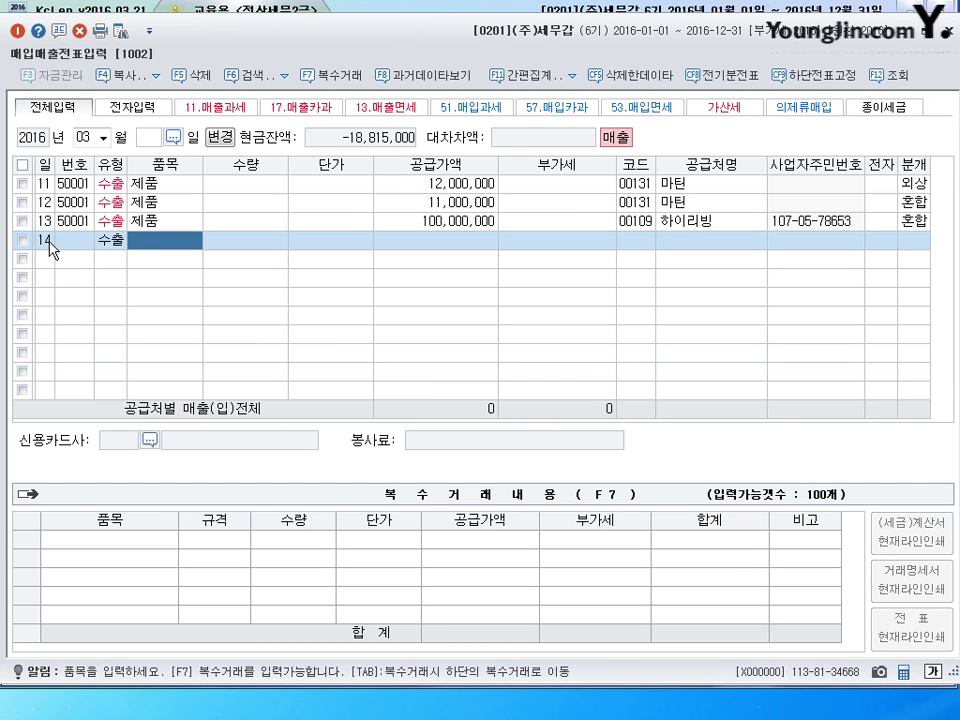
- Enter item 기계장치, 10,800,000 supply value, and customer (주)장백상사
type("기계장")
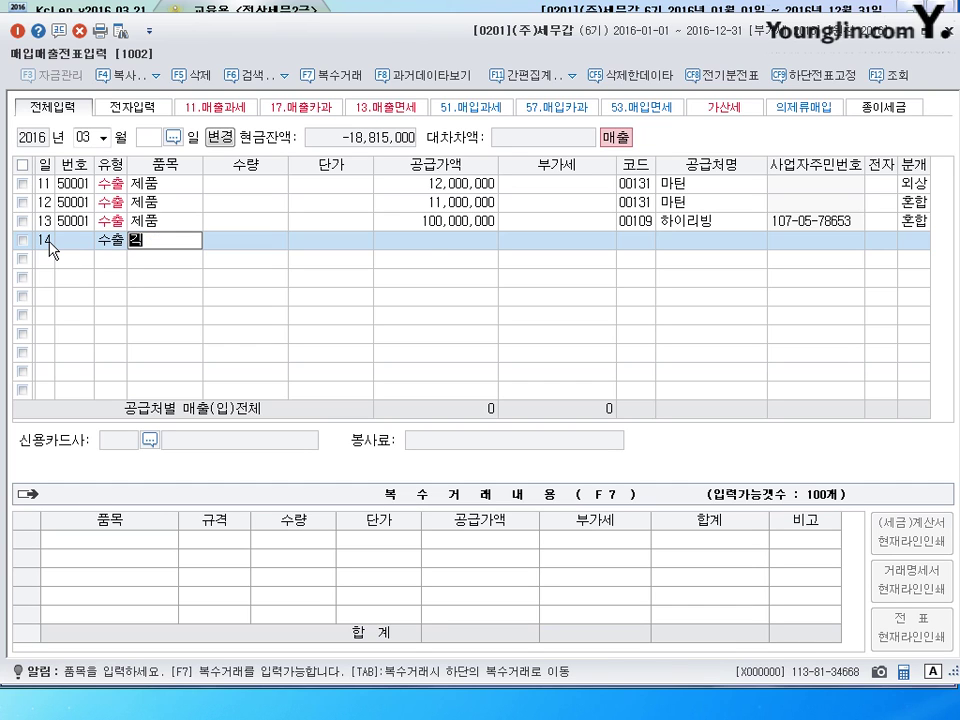
key("BackSpace")
key("BackSpace")
key("BackSpace")
key("BackSpace")
type("계장치")
key("Return")
key("Return")
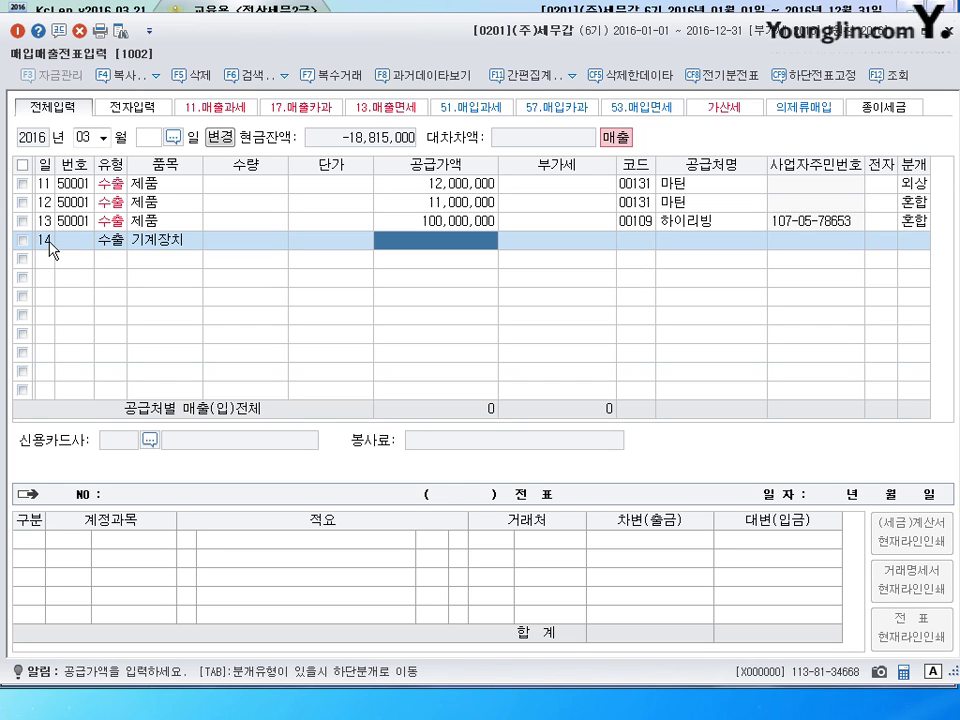
type("10800000")
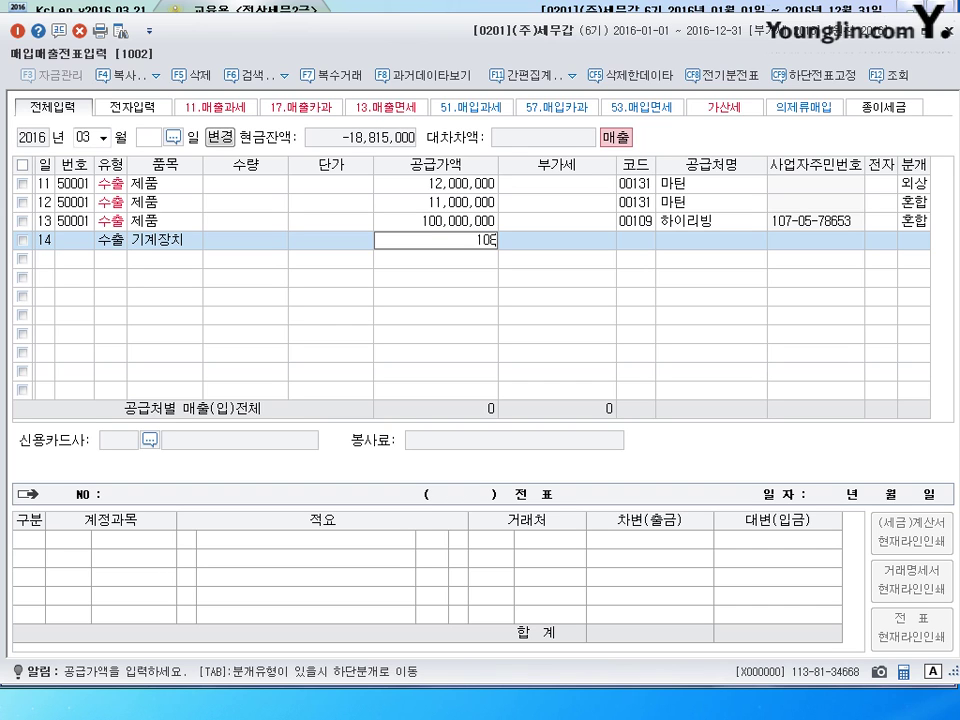
key("Return")
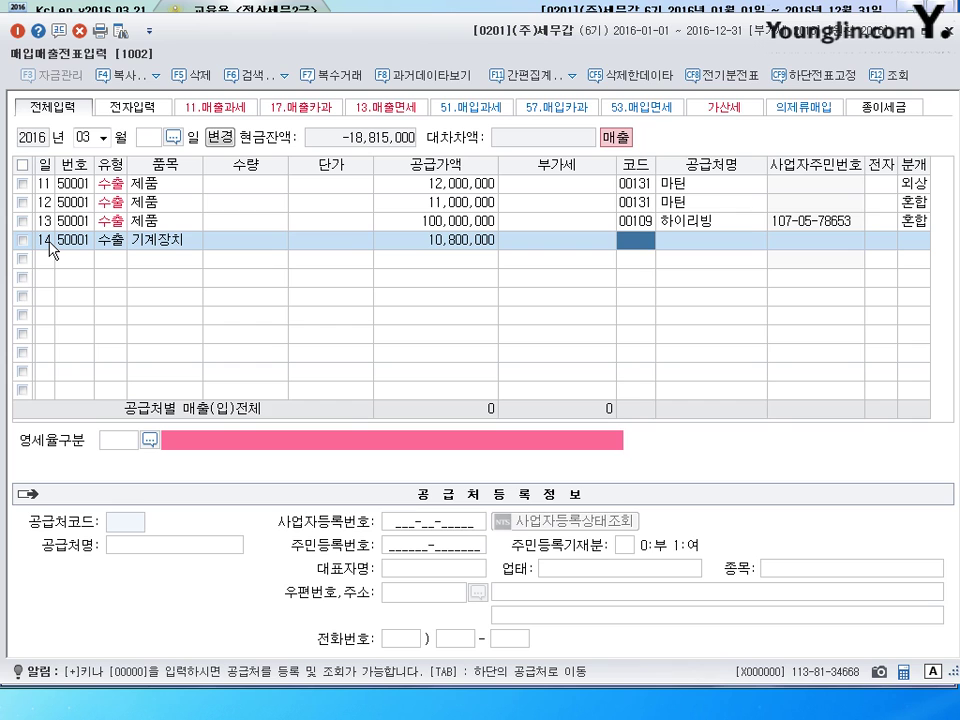
type("장배")
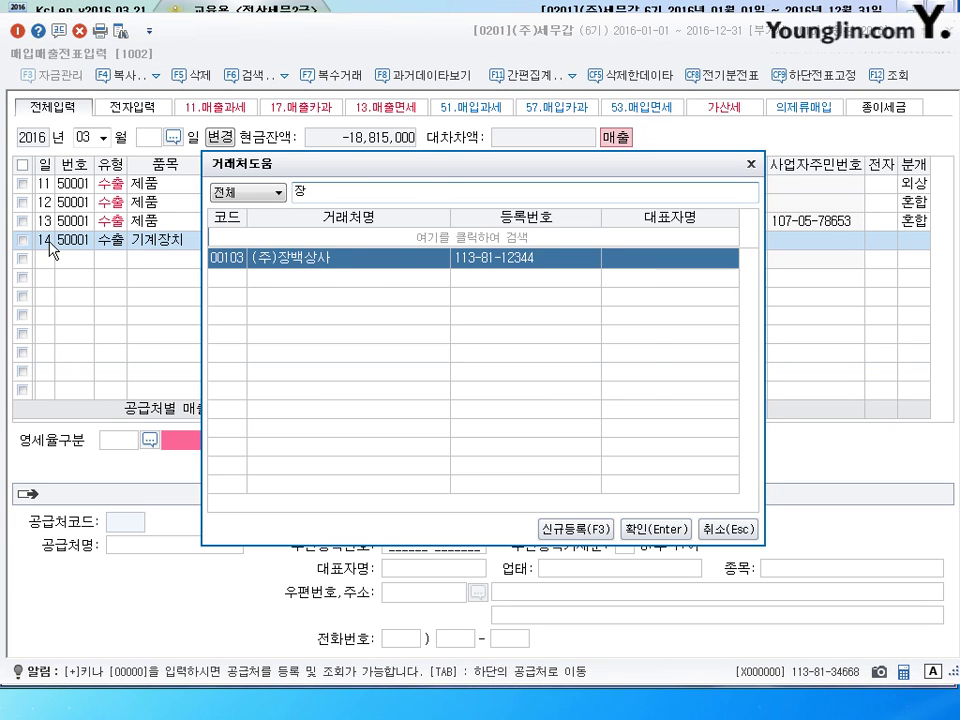
key("Return")
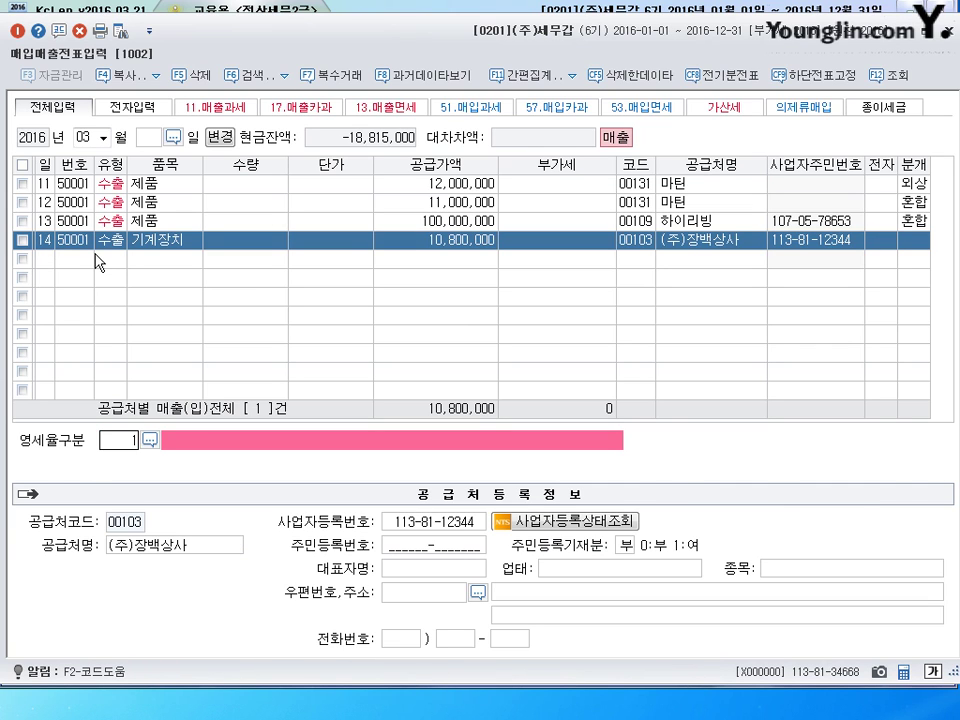
- Set 직접수출 and 혼합 journal, crediting 0206 기계장치 20,000,000
type("1")
key("Return")
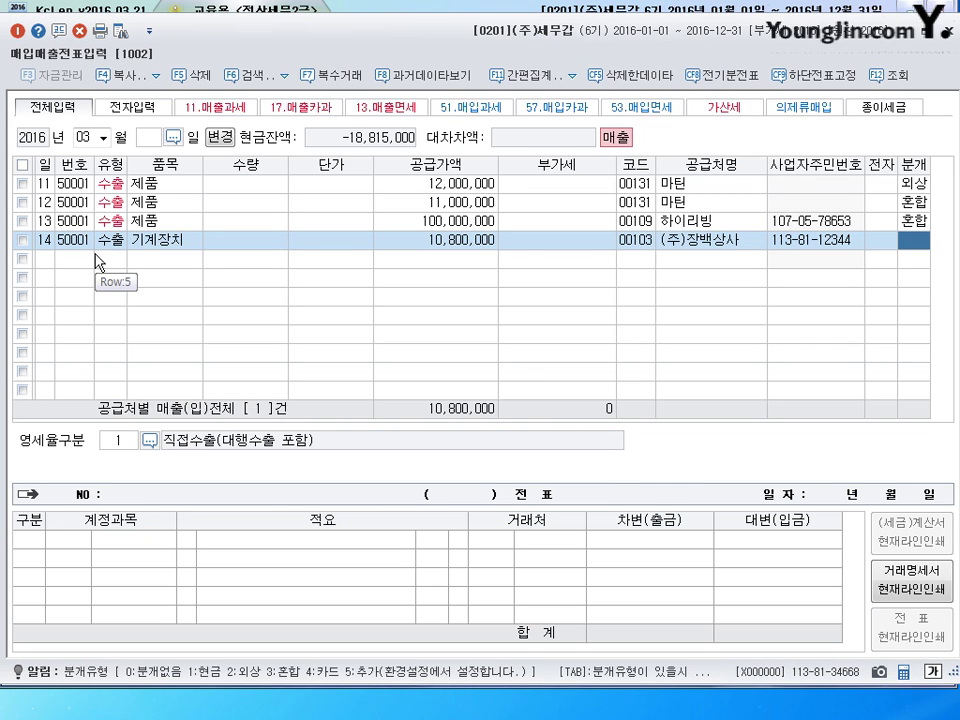
type("3")
key("Return")
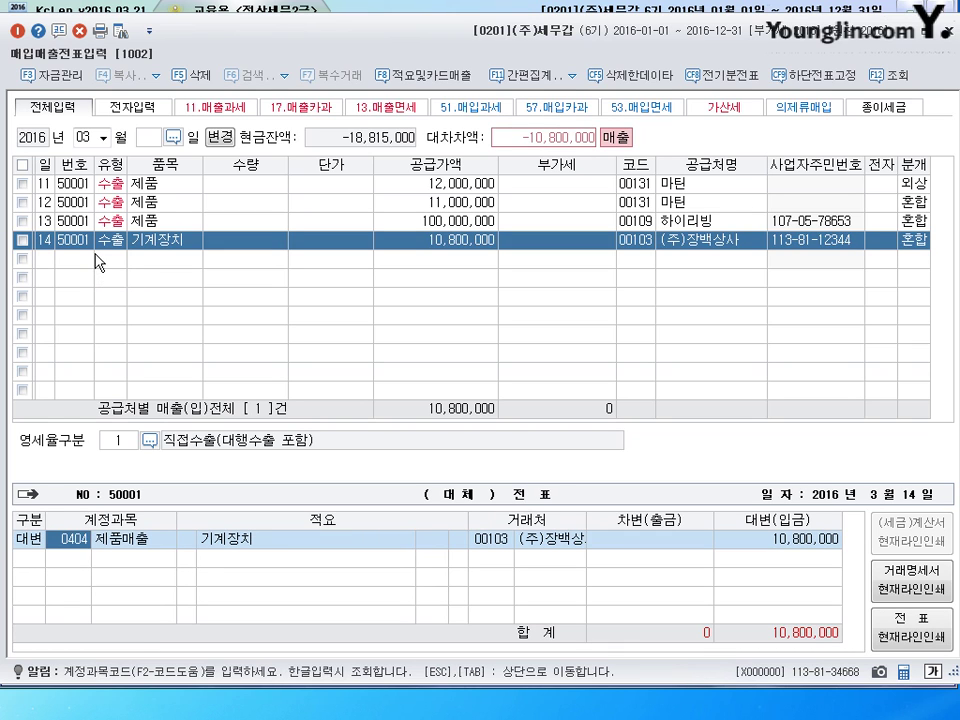
type("206")
key("Return")
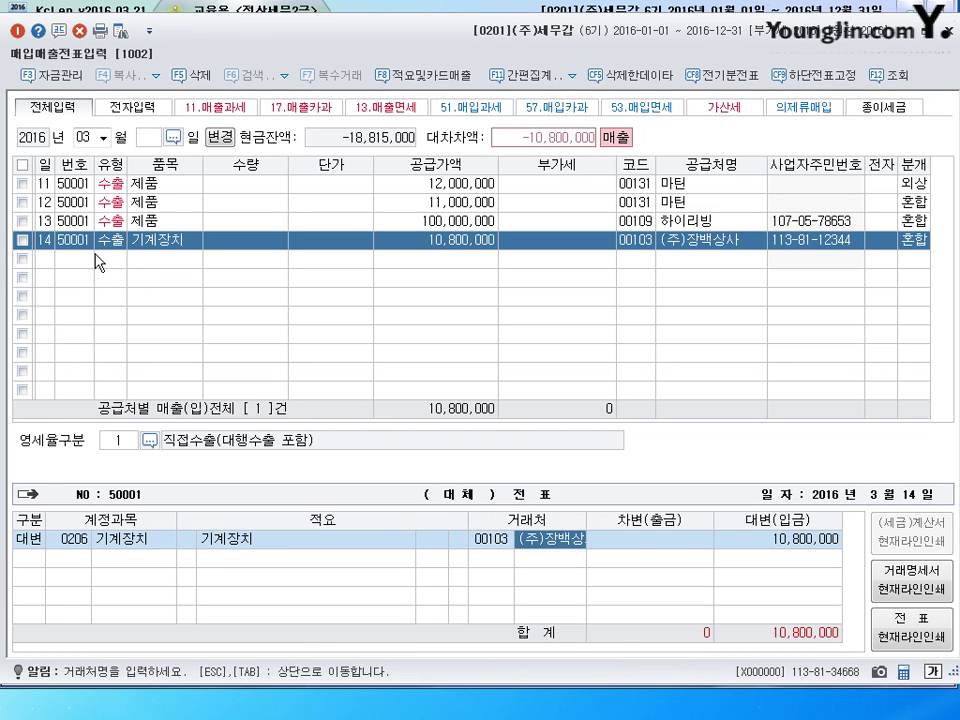
key("Return")
key("Return")
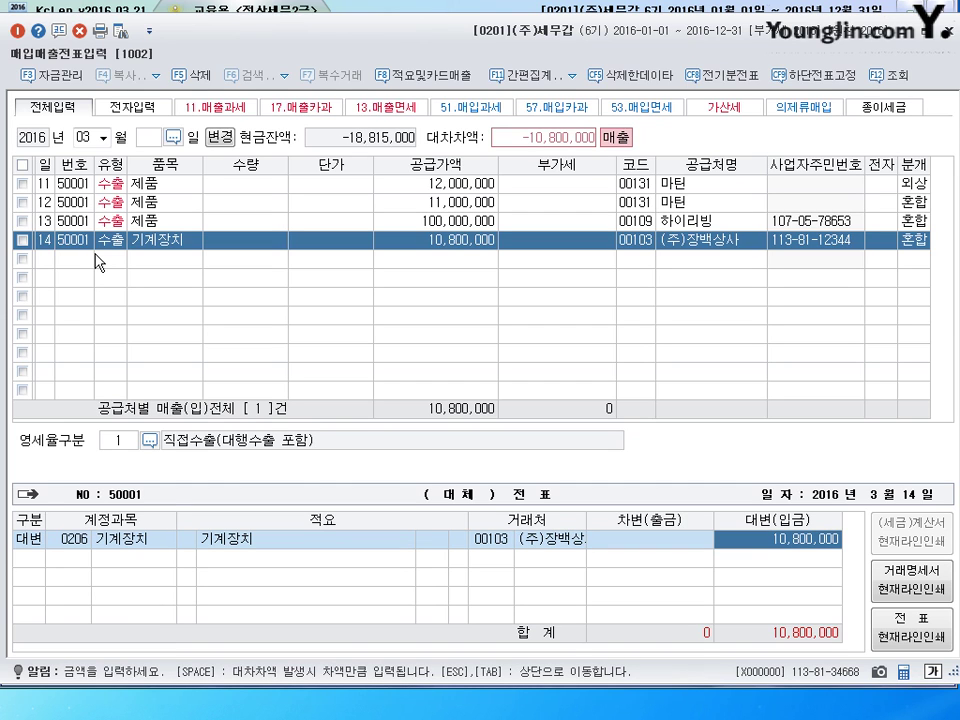
type("20000000")
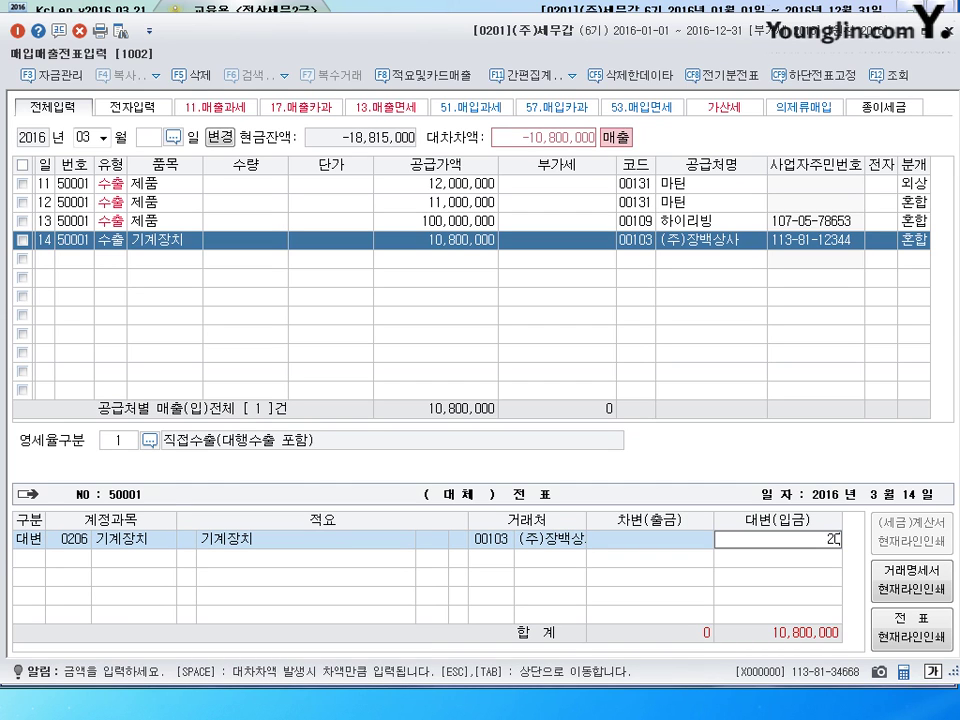
key("Return")
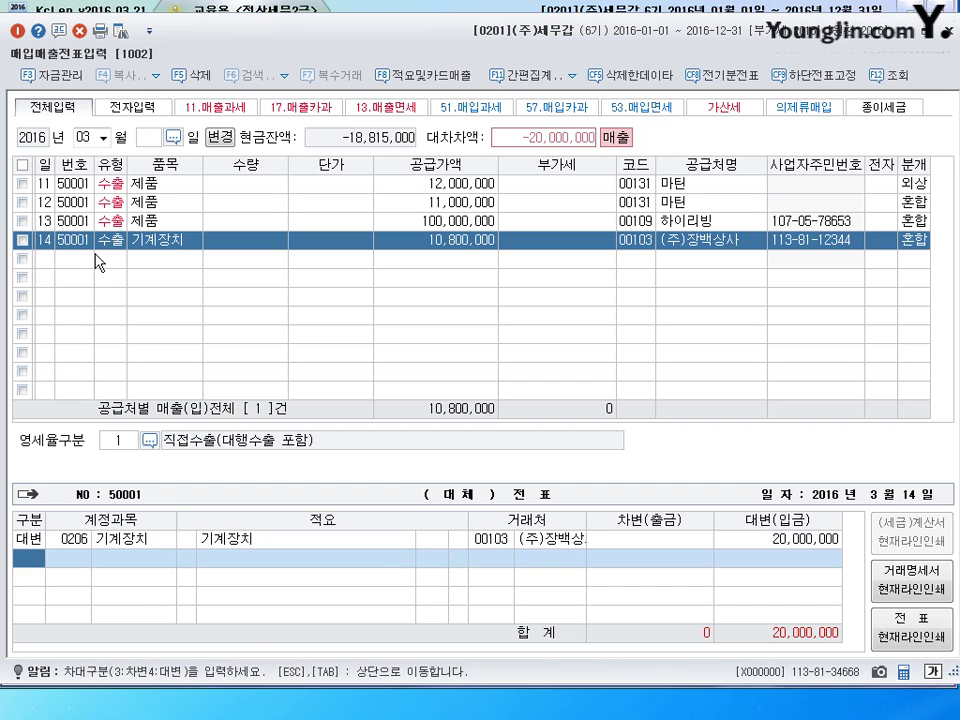
- Debit 0207 감가상각누계액 12,000,000
type("320")
type("7")
key("Return")
key("Return")
key("Return")
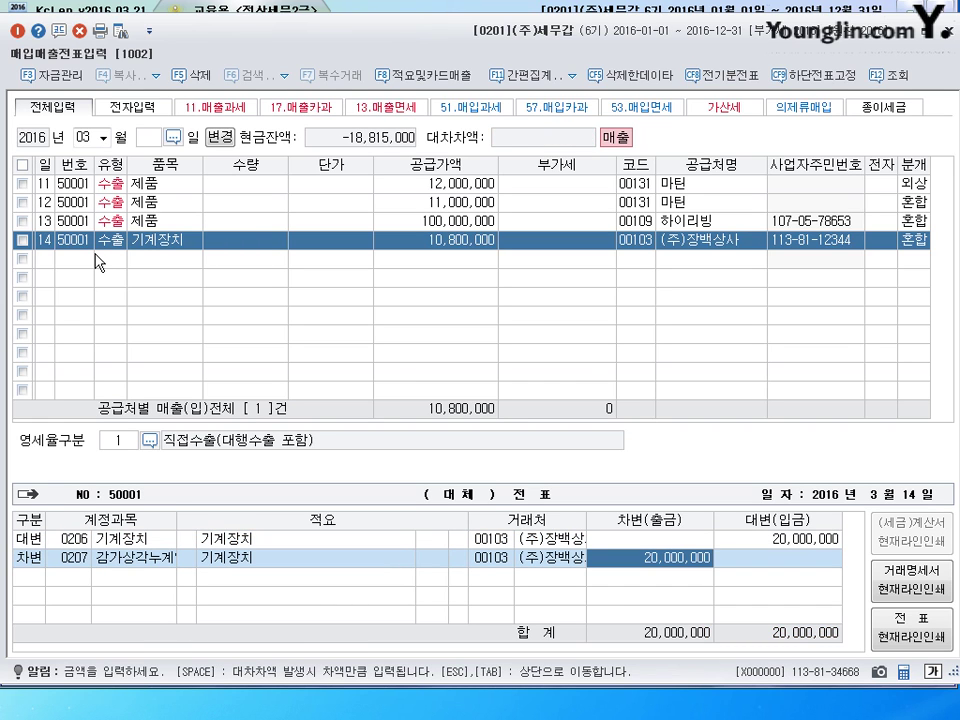
key("BackSpace")
type("12000000")
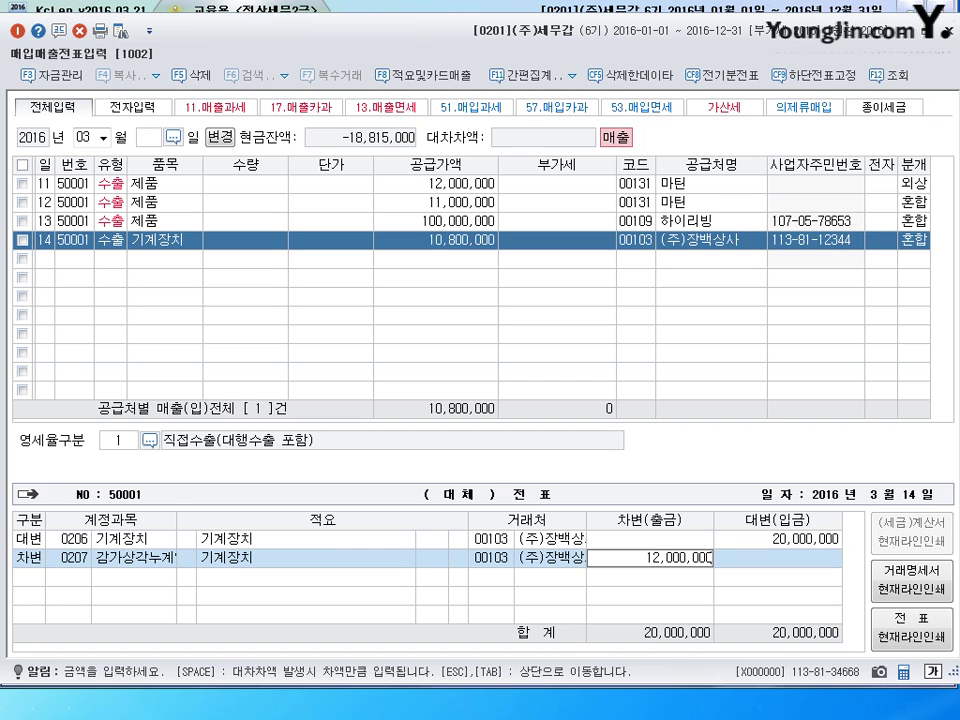
key("Return")
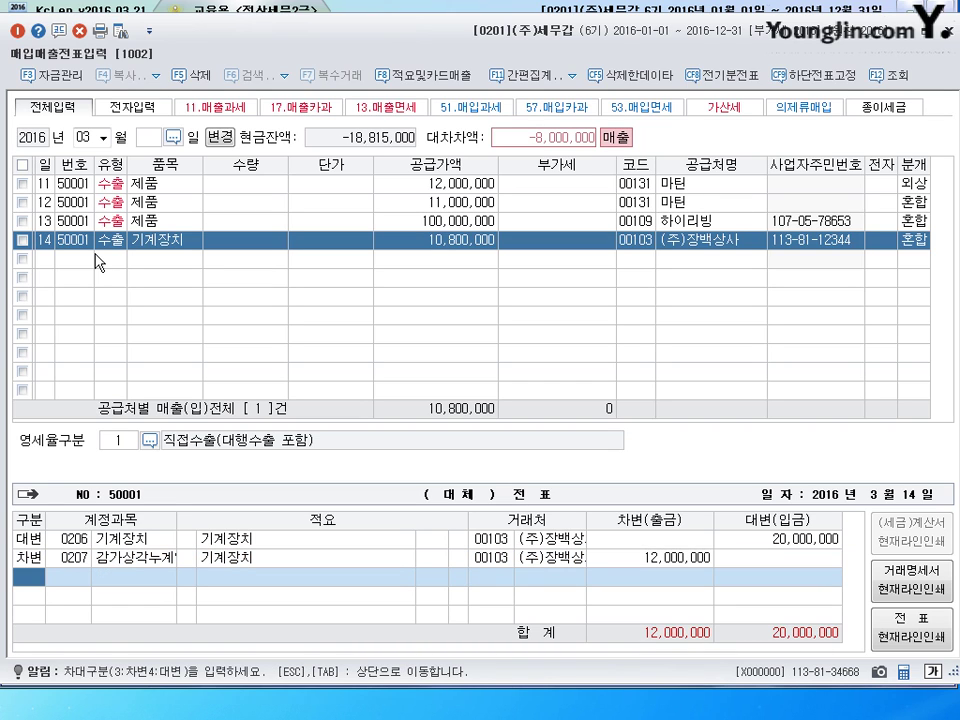
- Debit 0120 미수금 10,800,000
type("3")
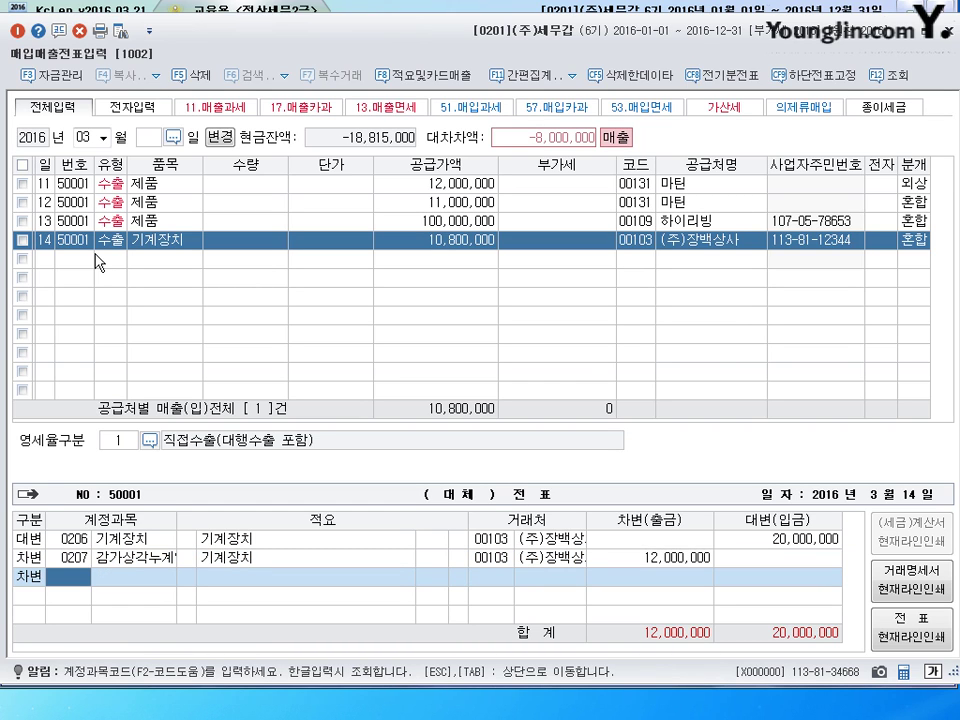
type("120")
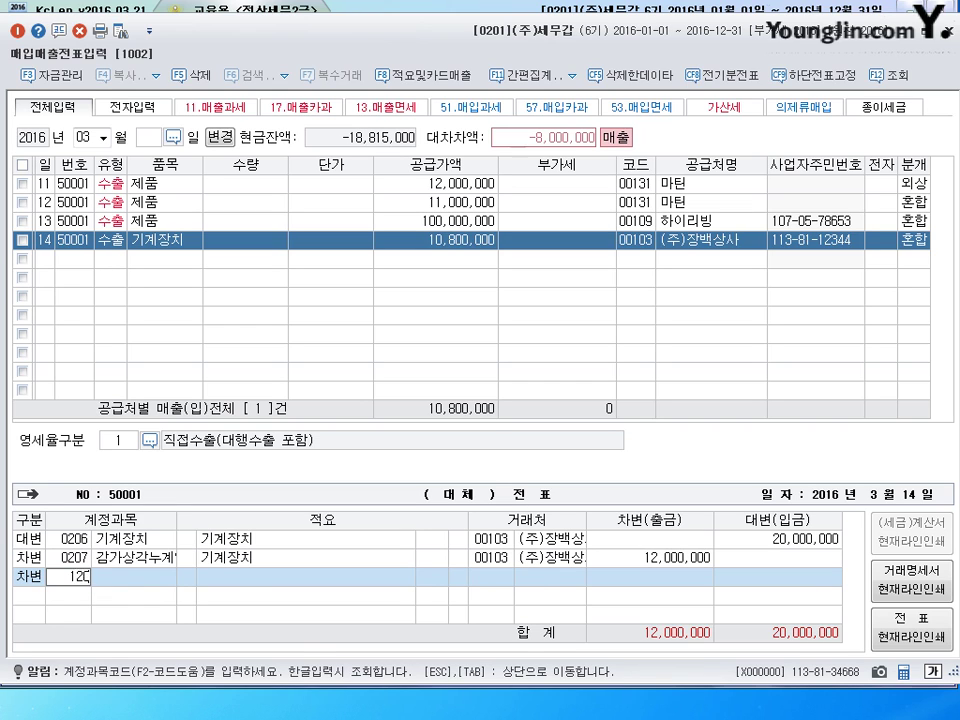
key("Return")
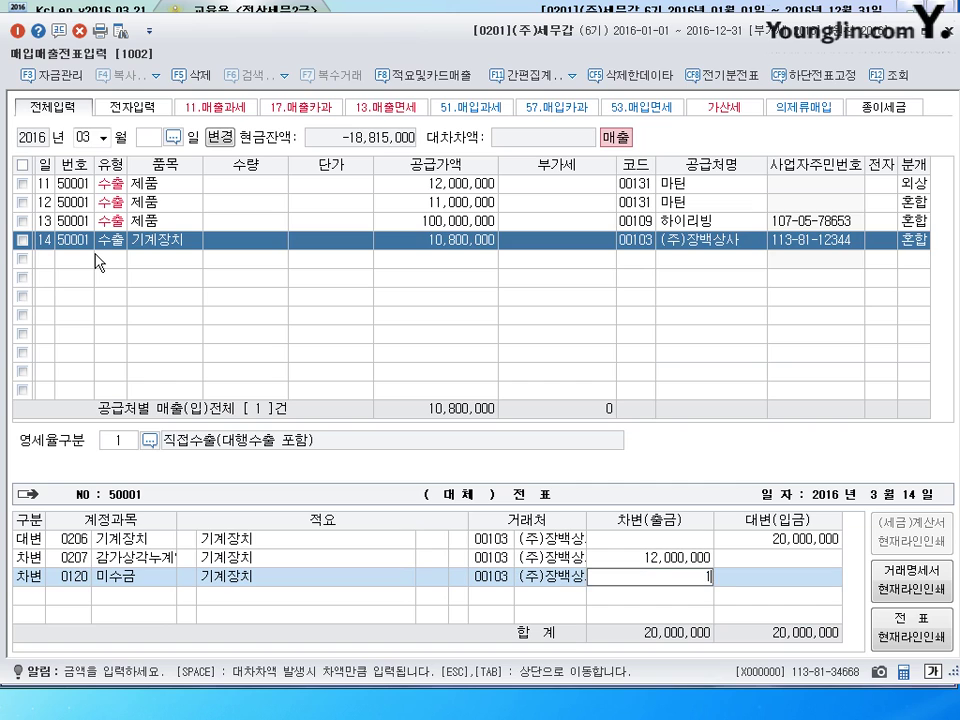
type("108200")
key("BackSpace")
key("BackSpace")
key("BackSpace")
key("BackSpace")
type("800,000")
key("Return")
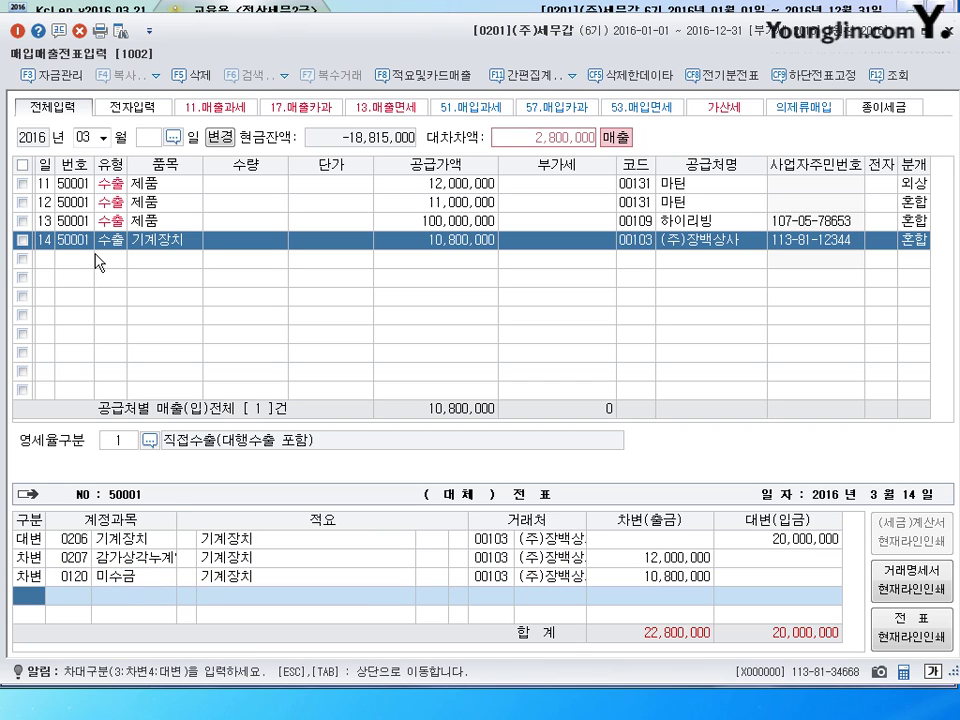
- Credit 0914 유형자산처분이익 2,800,000, finish the voucher, and start a row dated the 21st
type("4")
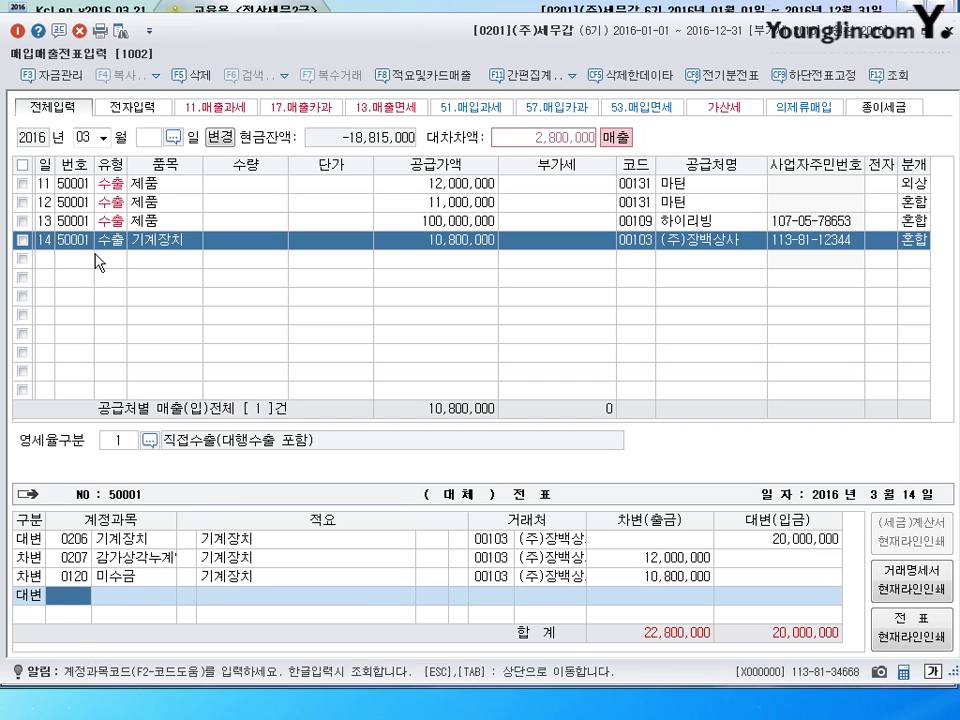
type("914")
key("Return")
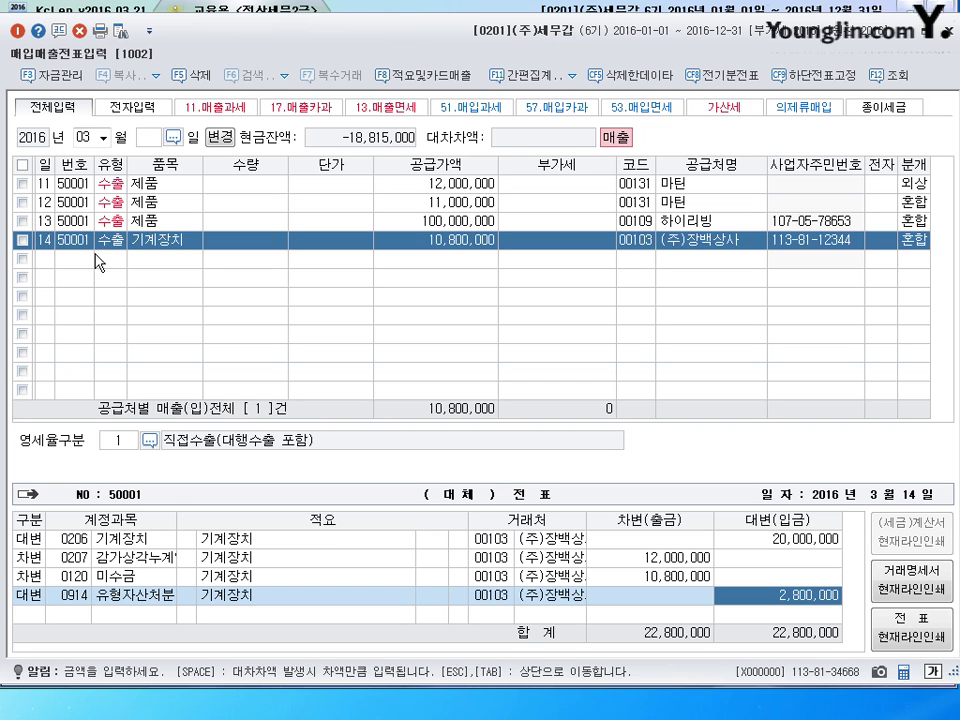
key("Return")
type("21")
key("Return")
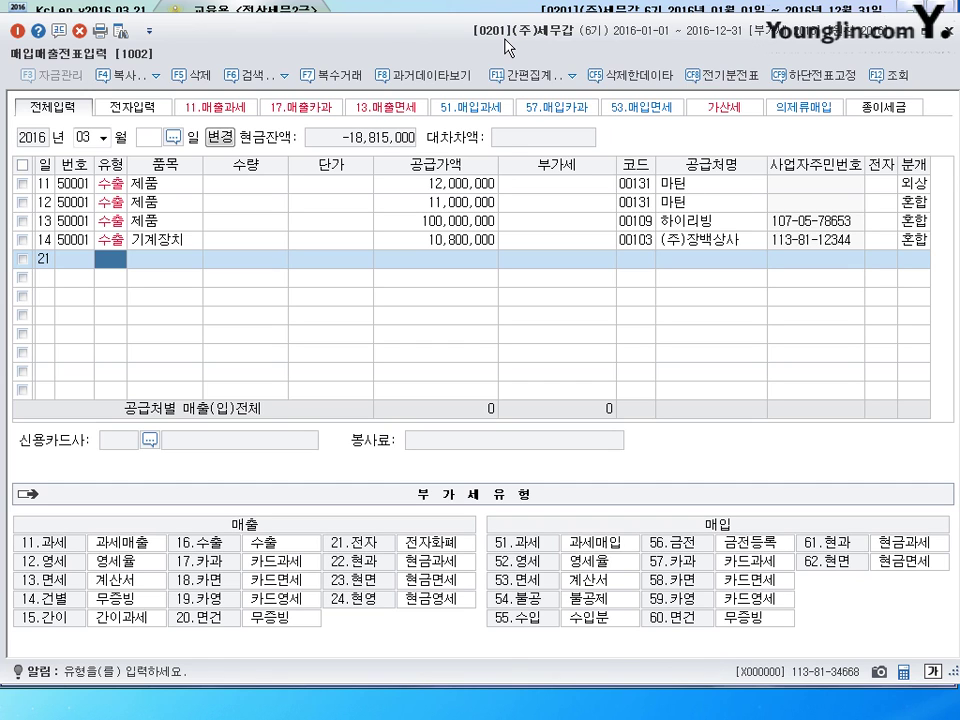
- Enter a 17 카과 row for 제품 at 440,000, split into 400,000 supply and 40,000 VAT, and look up the customer by name
type("17")
key("Return")
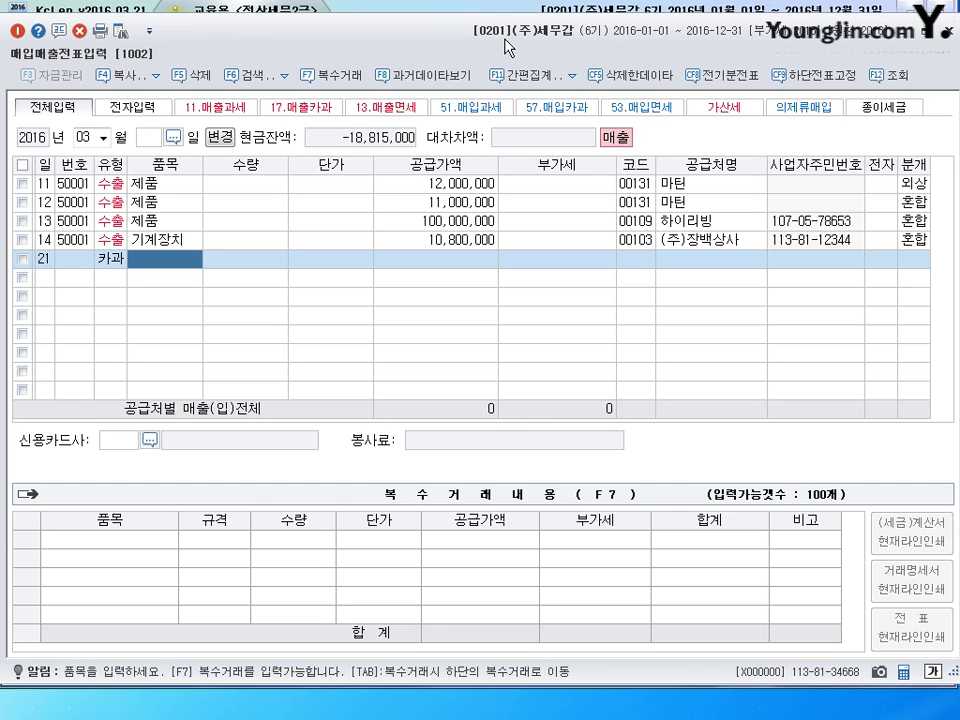
type("제품")
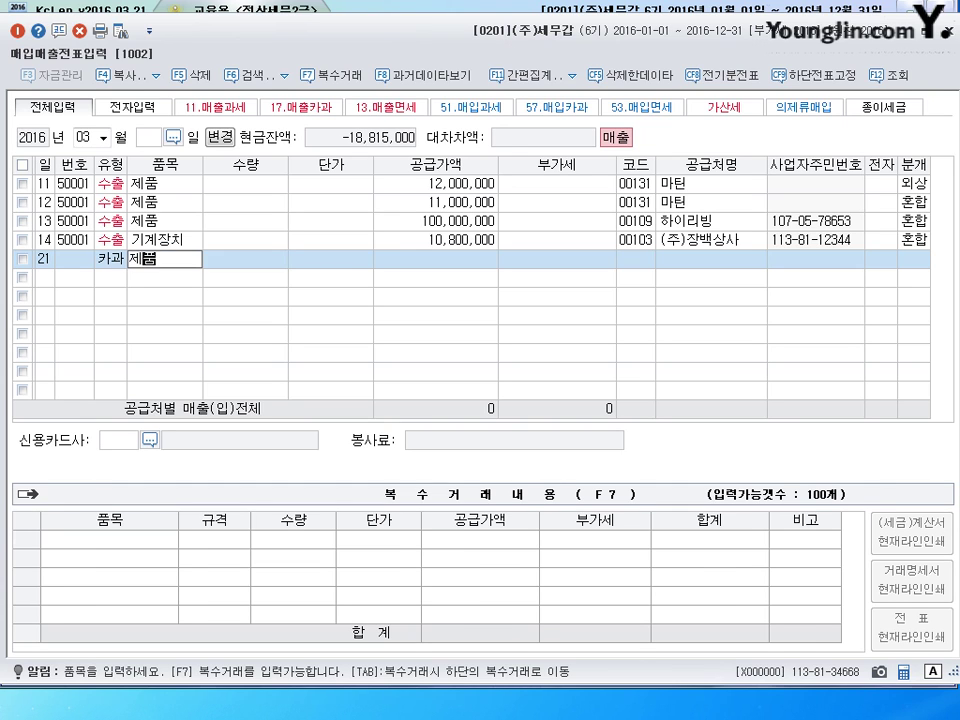
key("Return")
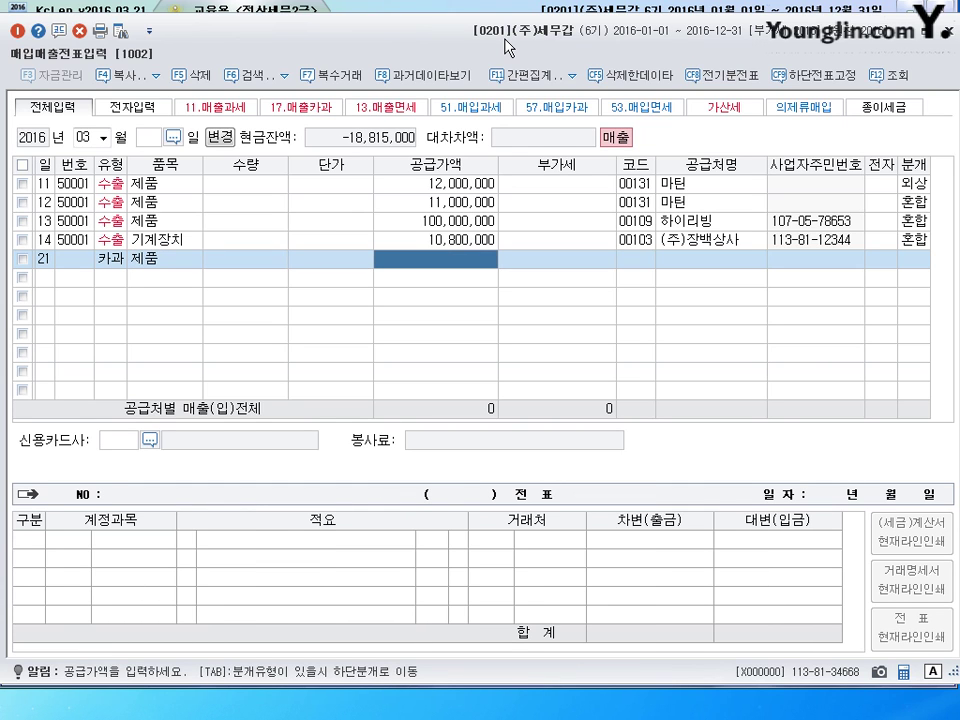
type("440")
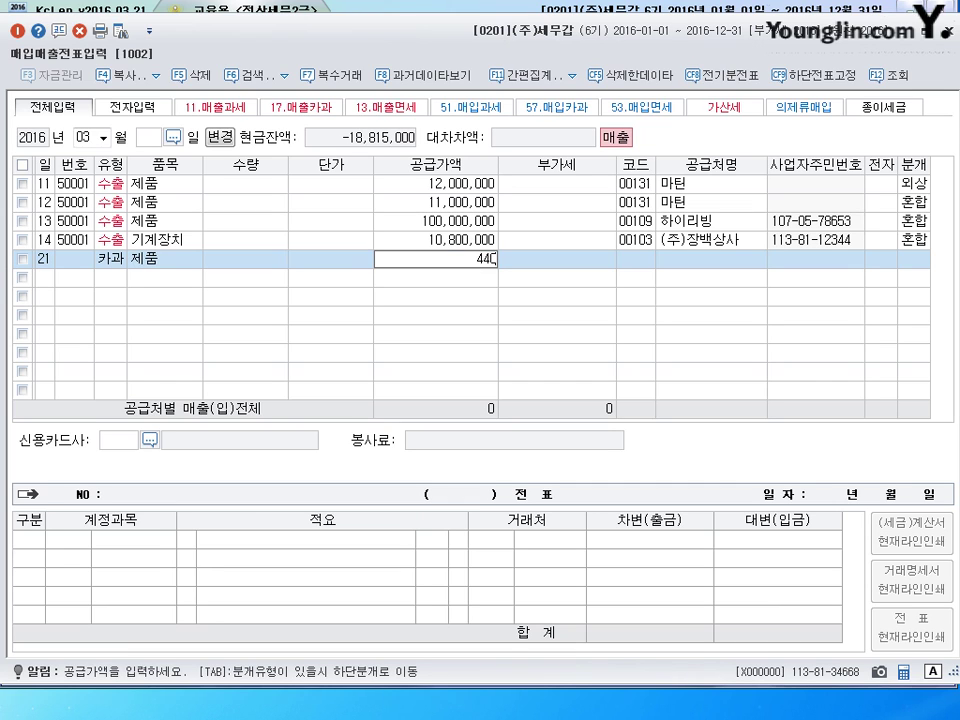
type(",000")
key("Return")
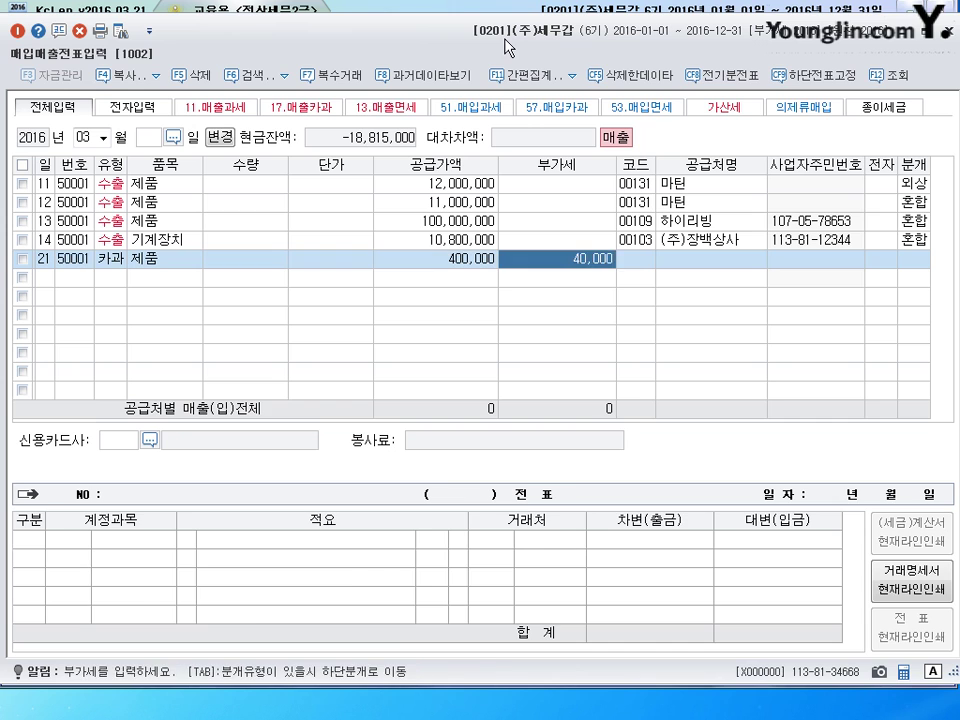
key("Return")
type("김영")
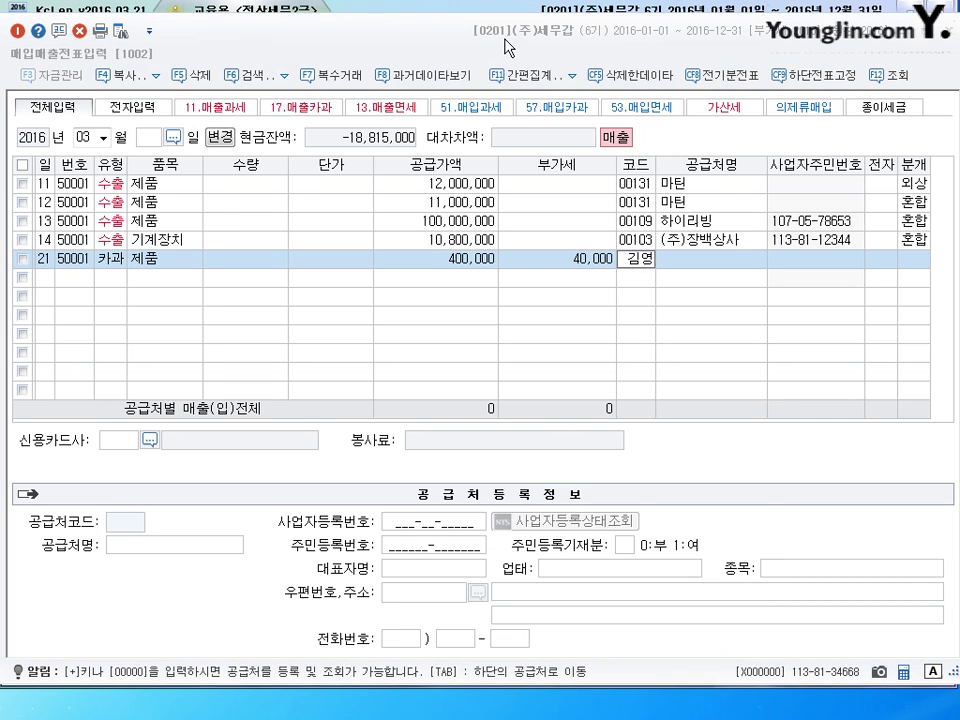
key("Return")
key("Return")
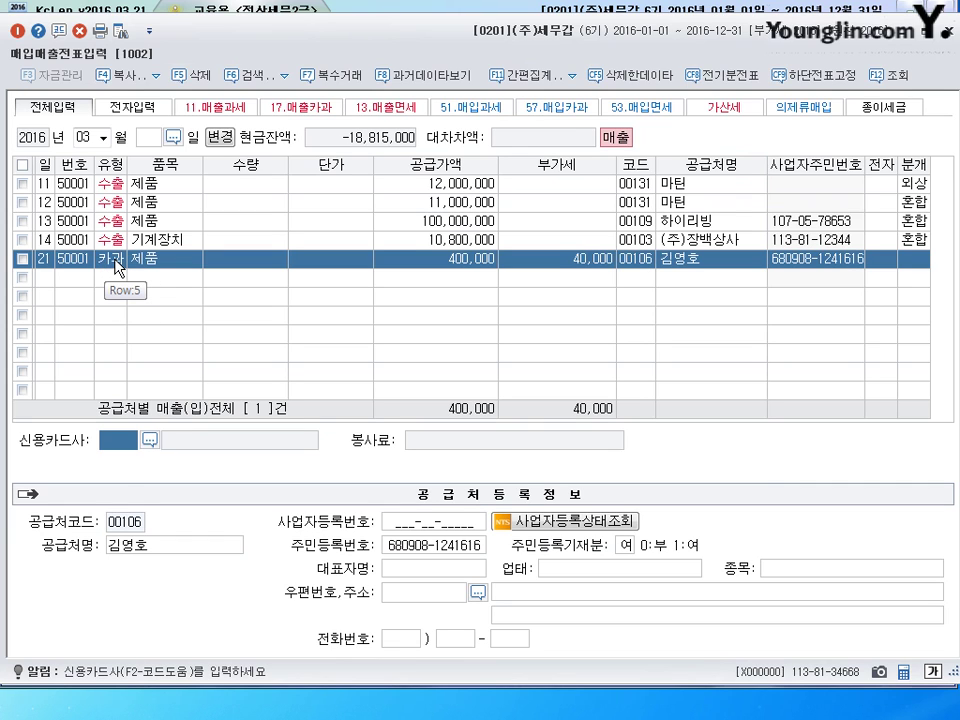
- Select 신한카드 as the card company and set 분개 to 2 (외상)
left_click(148, 441)
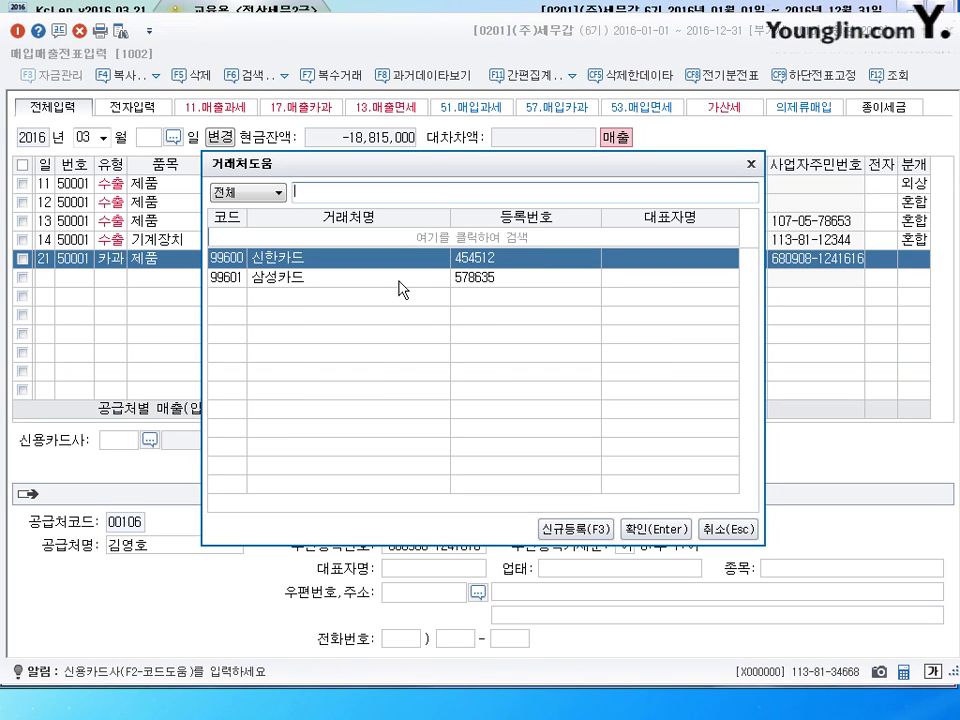
key("Return")
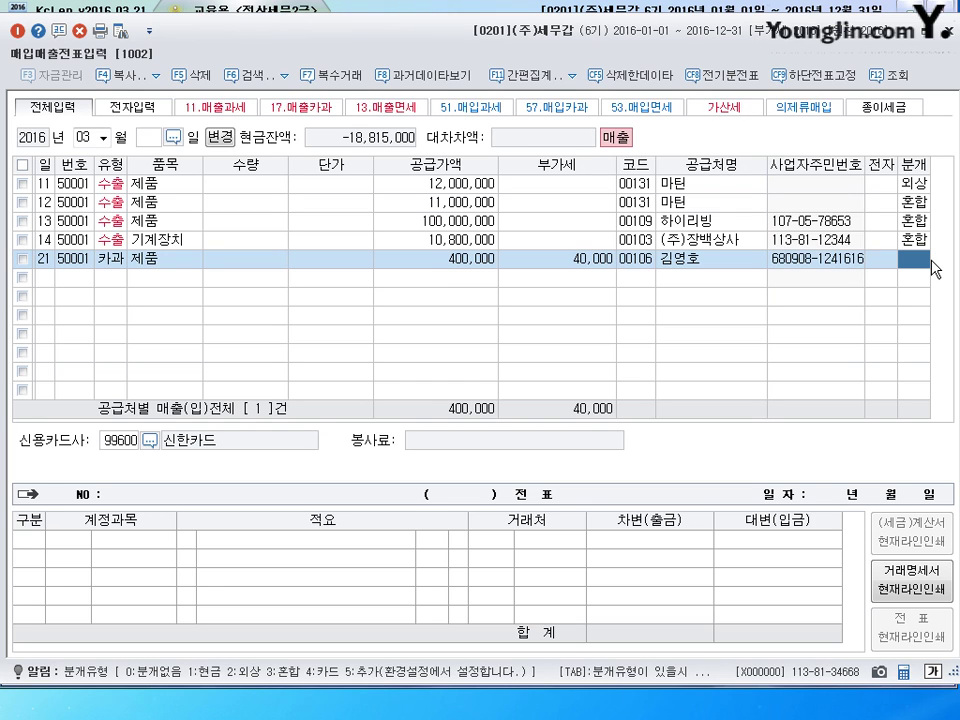
type("2")
key("Return")
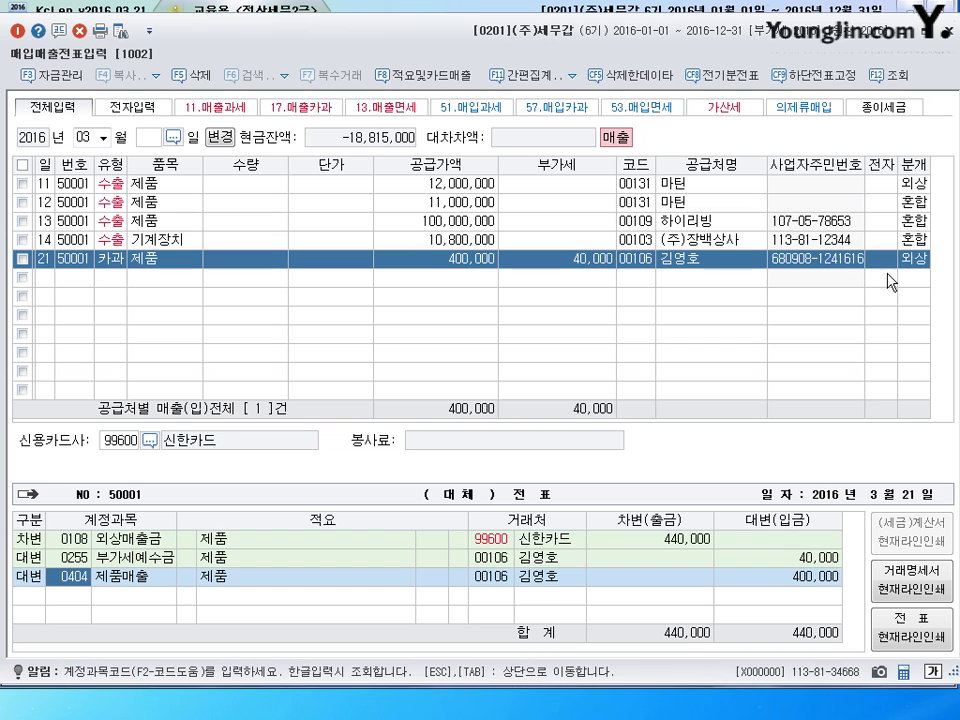
- Change the debit account to 0108 외상매출금 for 440,000, leaving 분개 as 2 (외상)
left_click(920, 262)
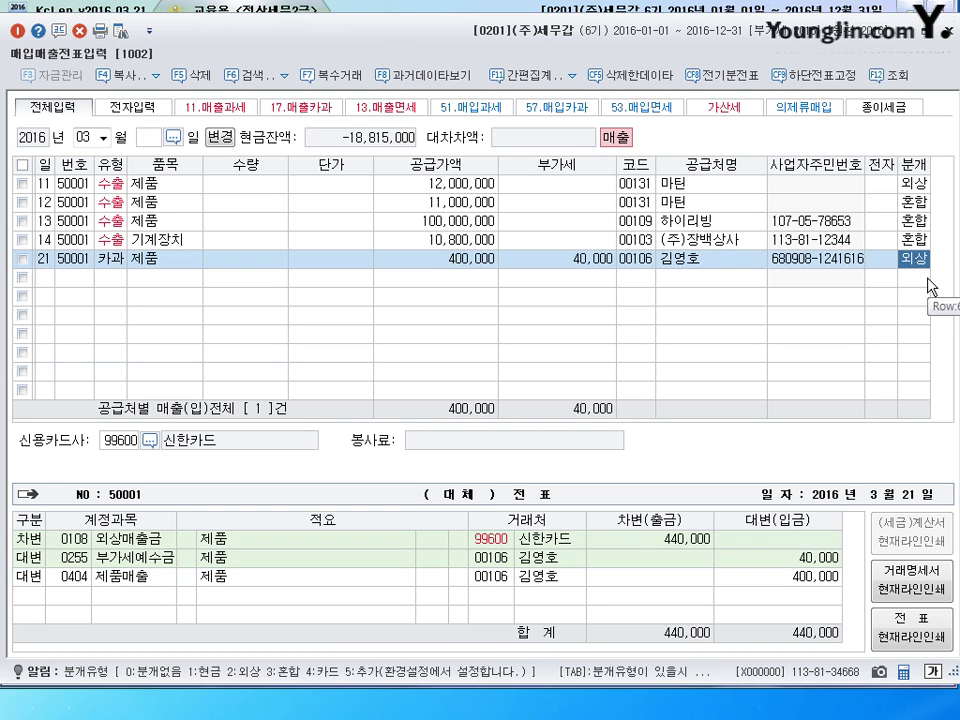
type("4")
key("Return")
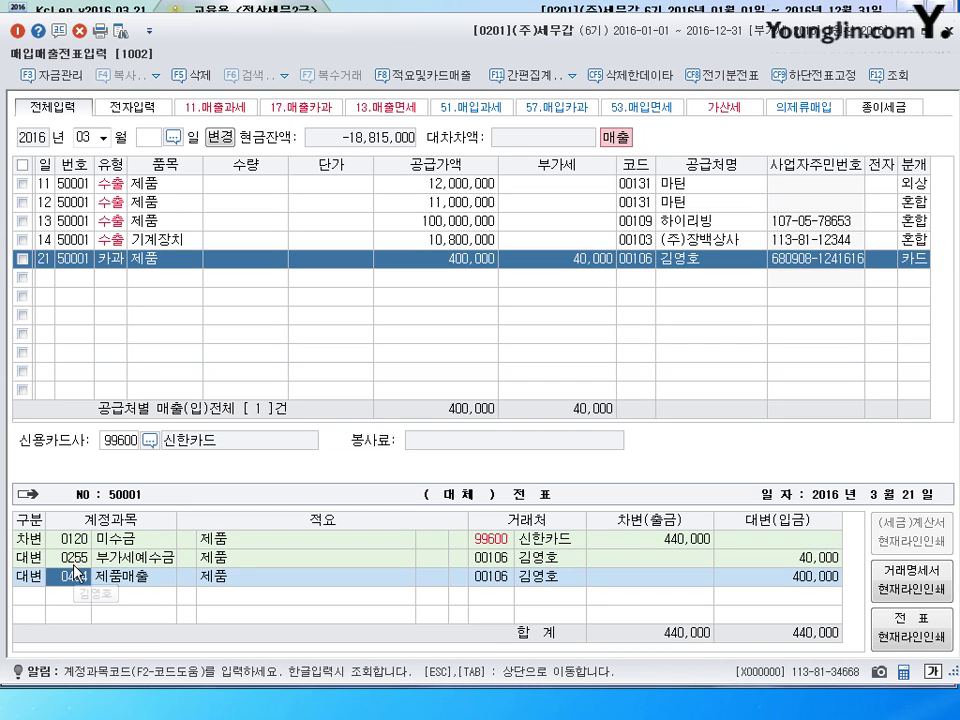
left_click(75, 539)
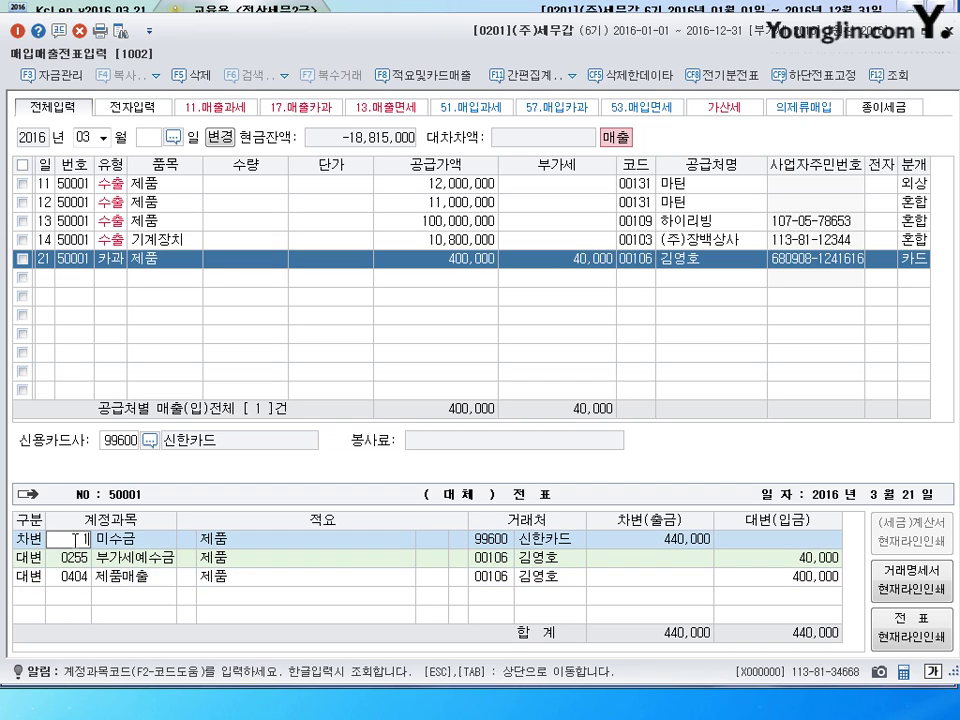
type("108")
key("Return")
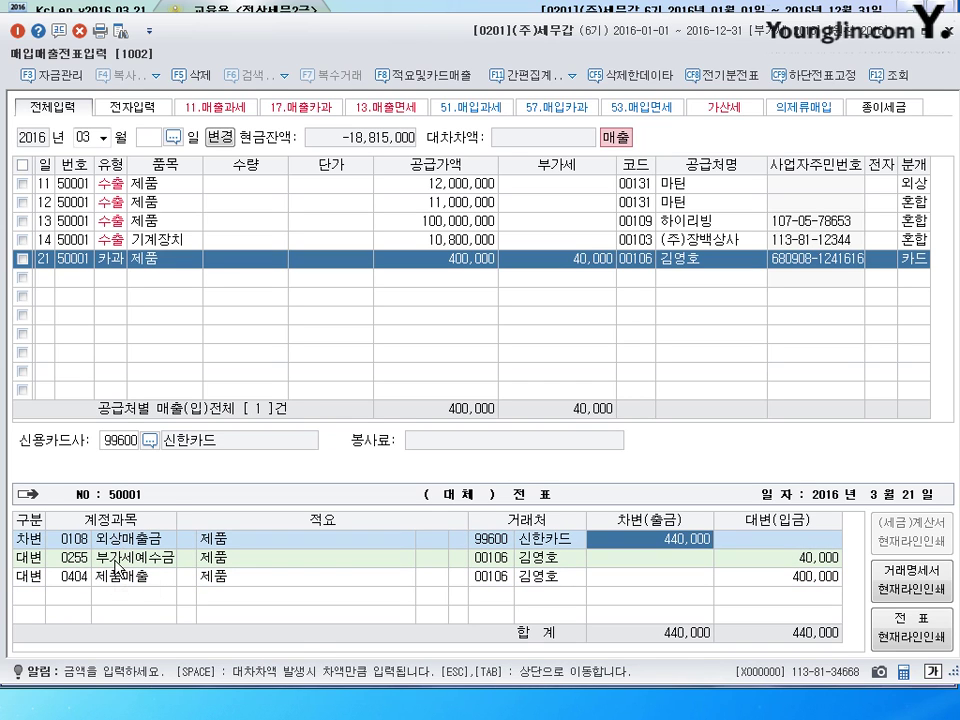
left_click(931, 266)
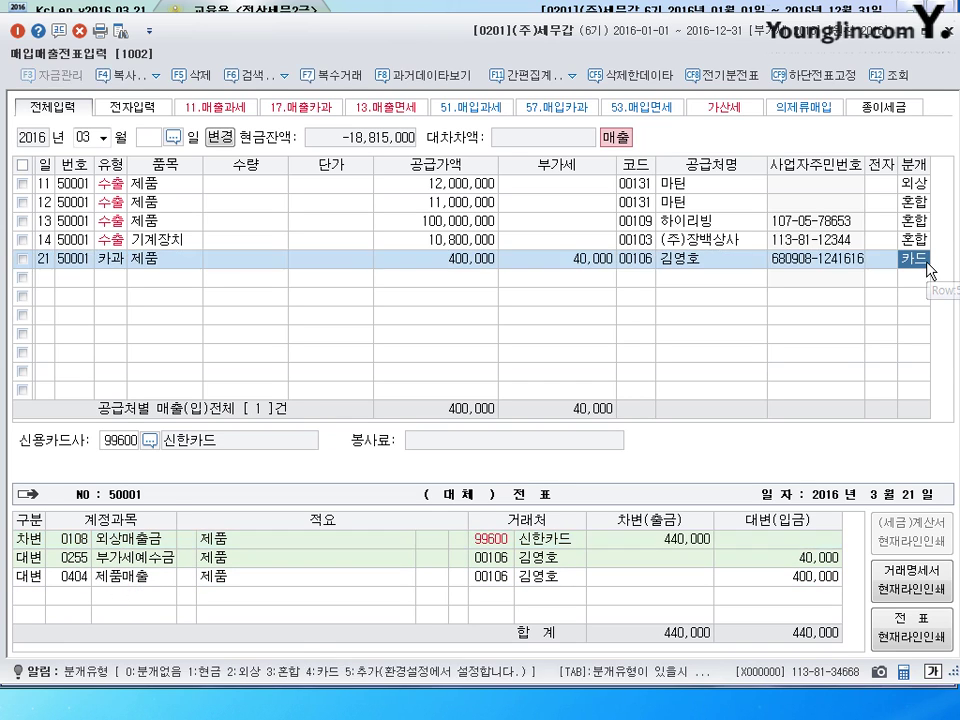
type("2")
key("Return")
key("Return")
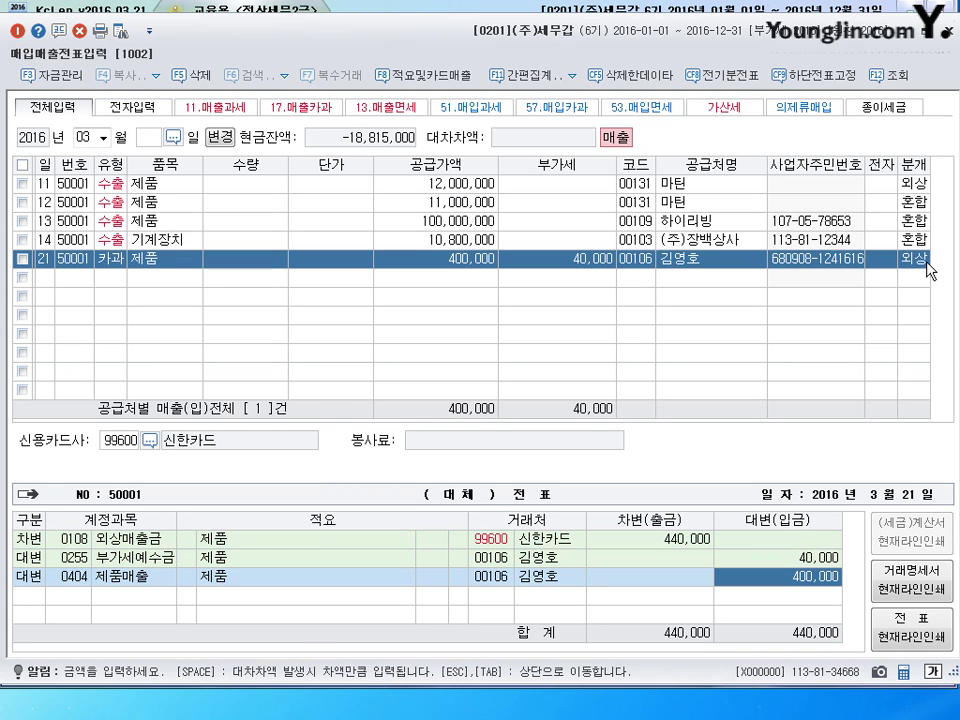
- Start a new voucher row dated day 28
left_click(45, 279)
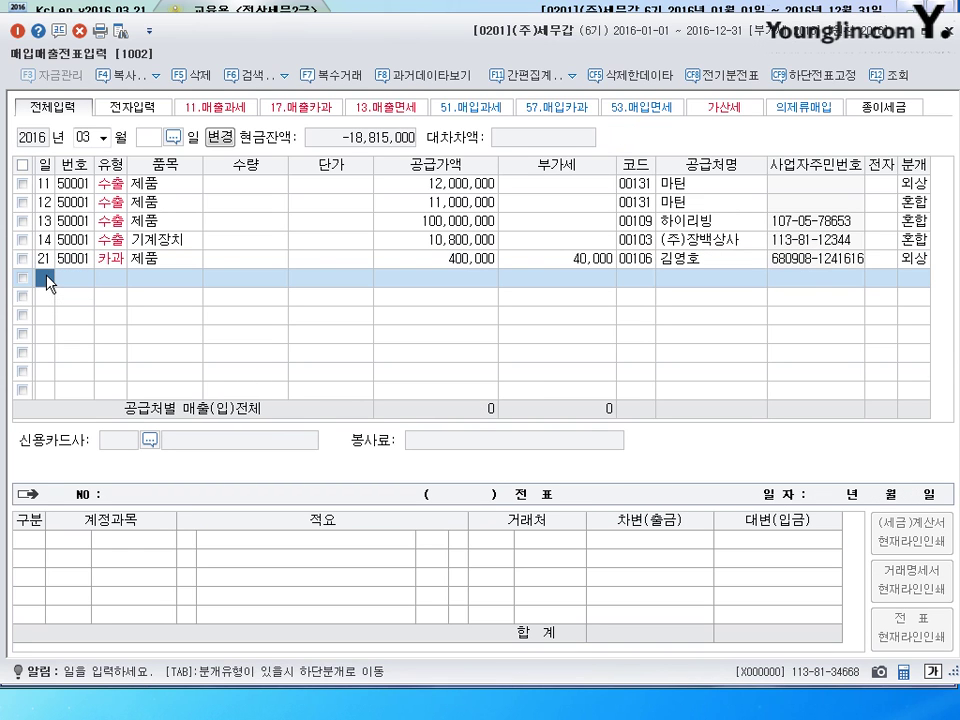
type("28")
key("Return")
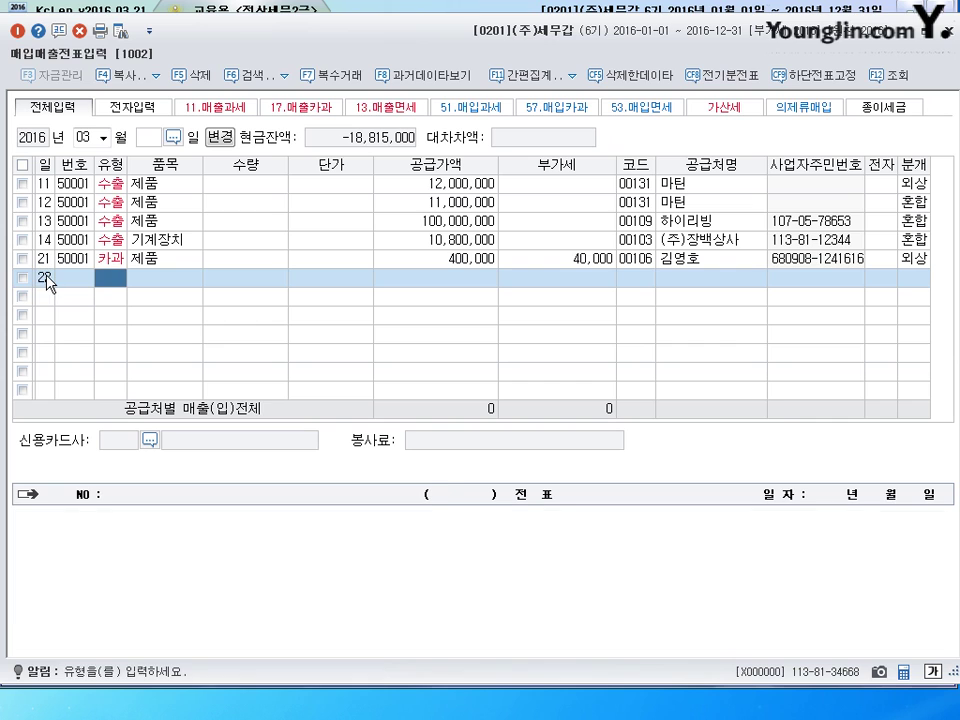
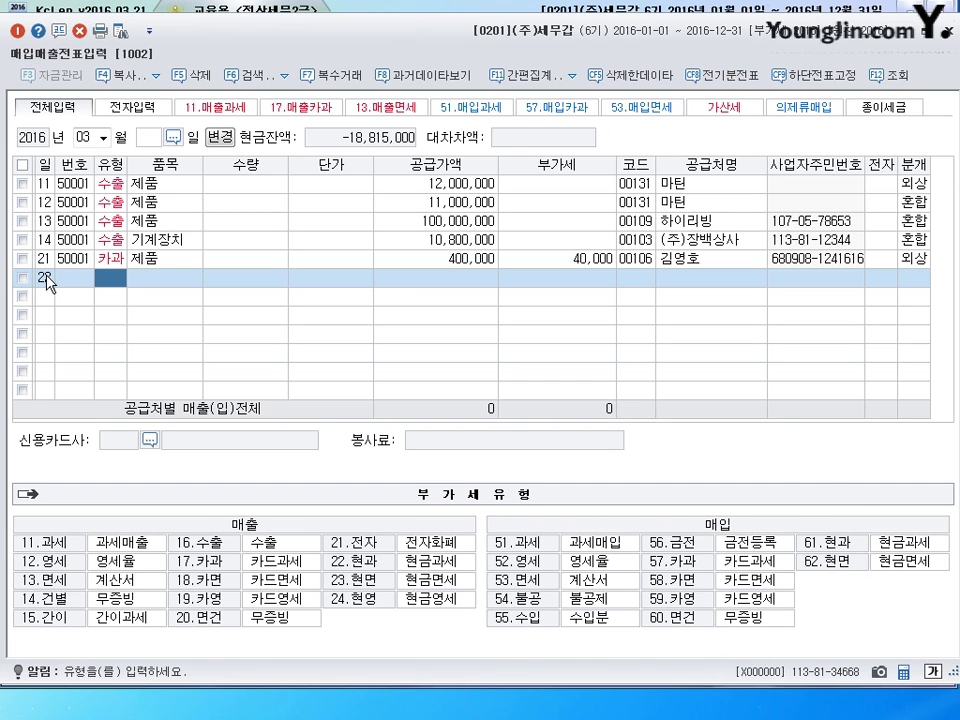
- Enter a type-18 카면 sale of 쌀 at 500,000 supply for customer (주)쌀쌀유통
type("18")
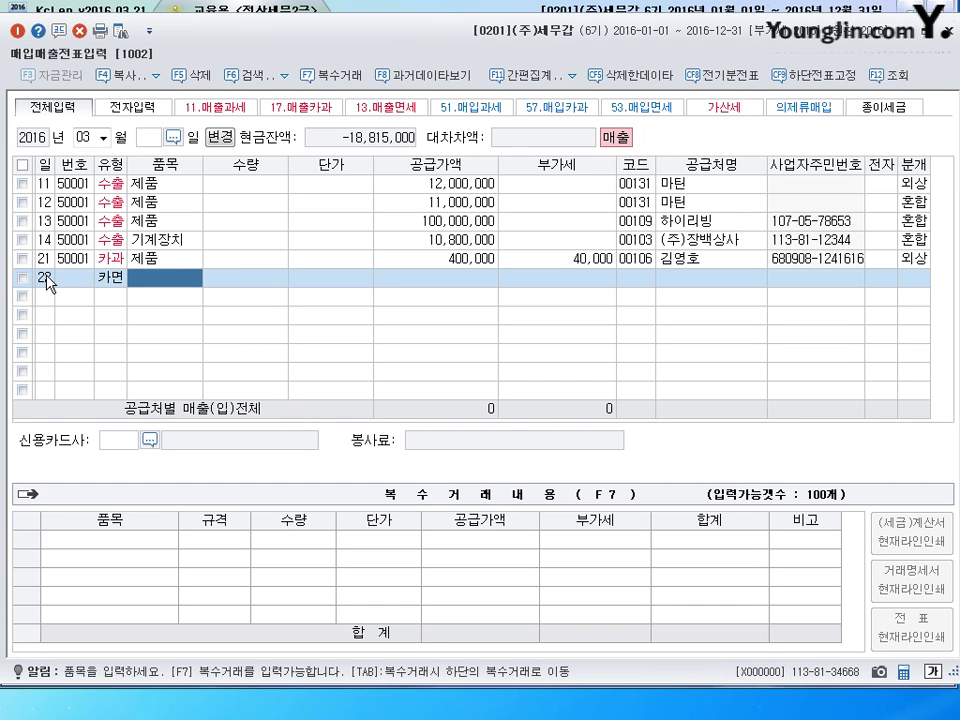
type("쌀")
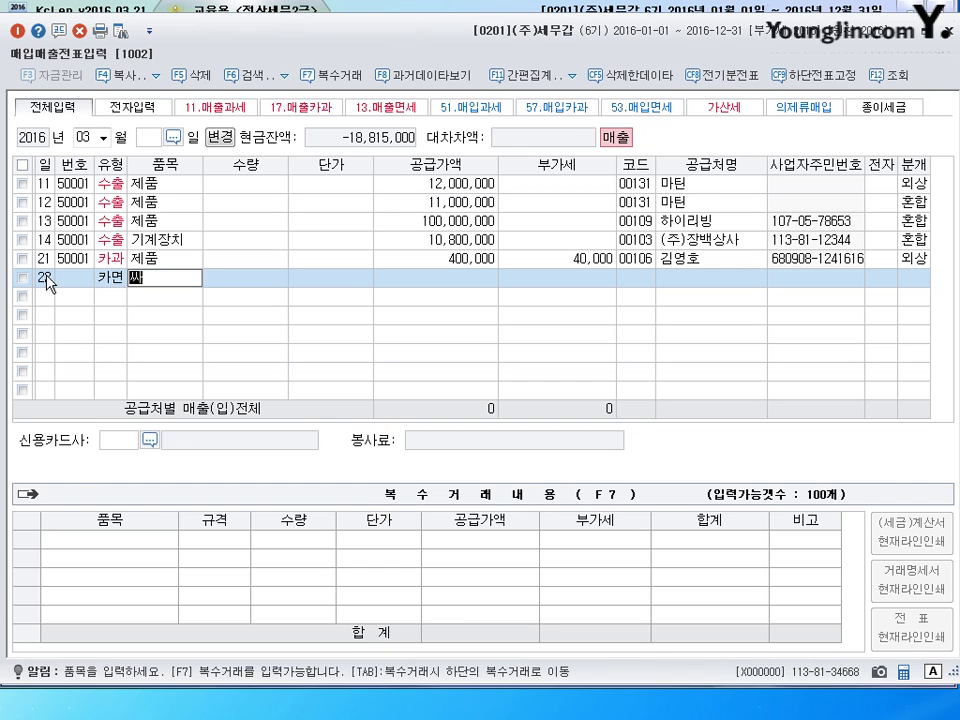
key("Return")
key("Return")
key("Return")
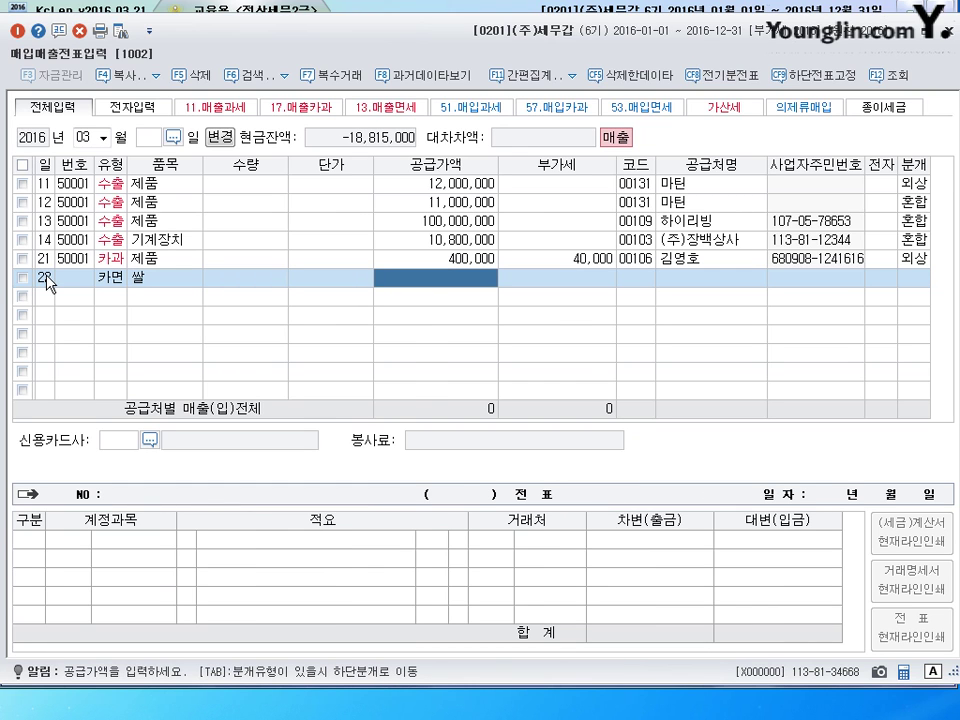
type("5000000")
key("Return")
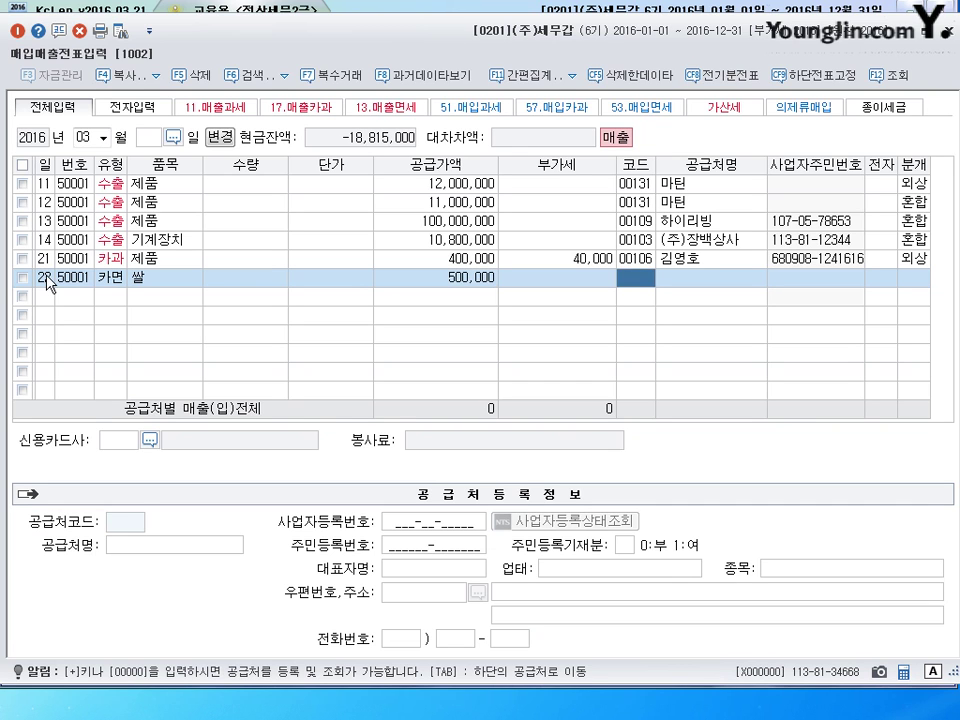
type("ㅆ")
key("Return")
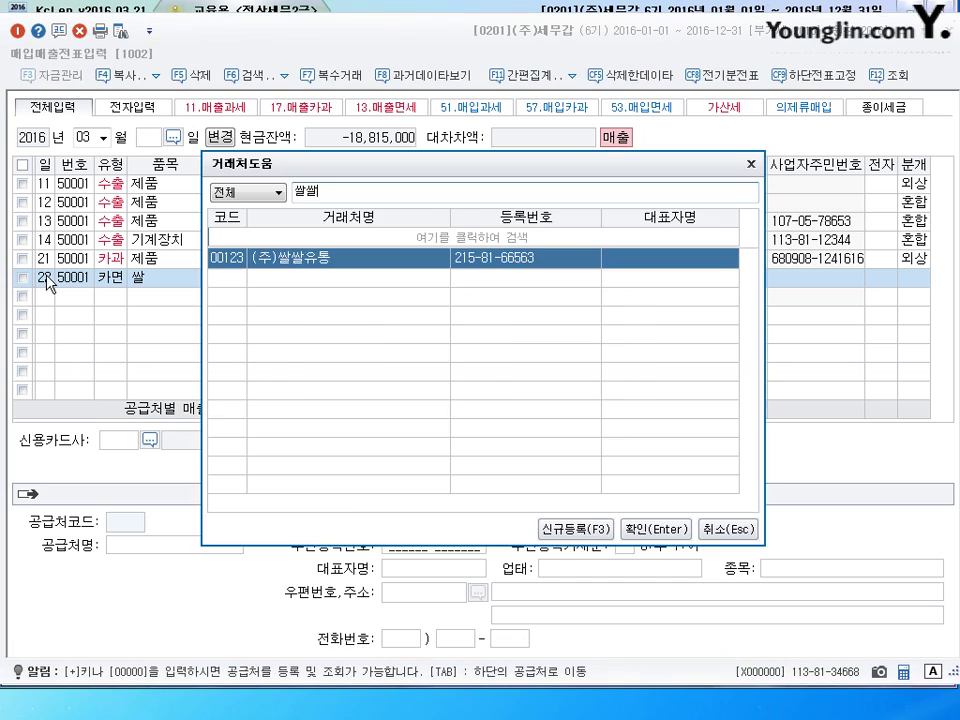
key("Return")
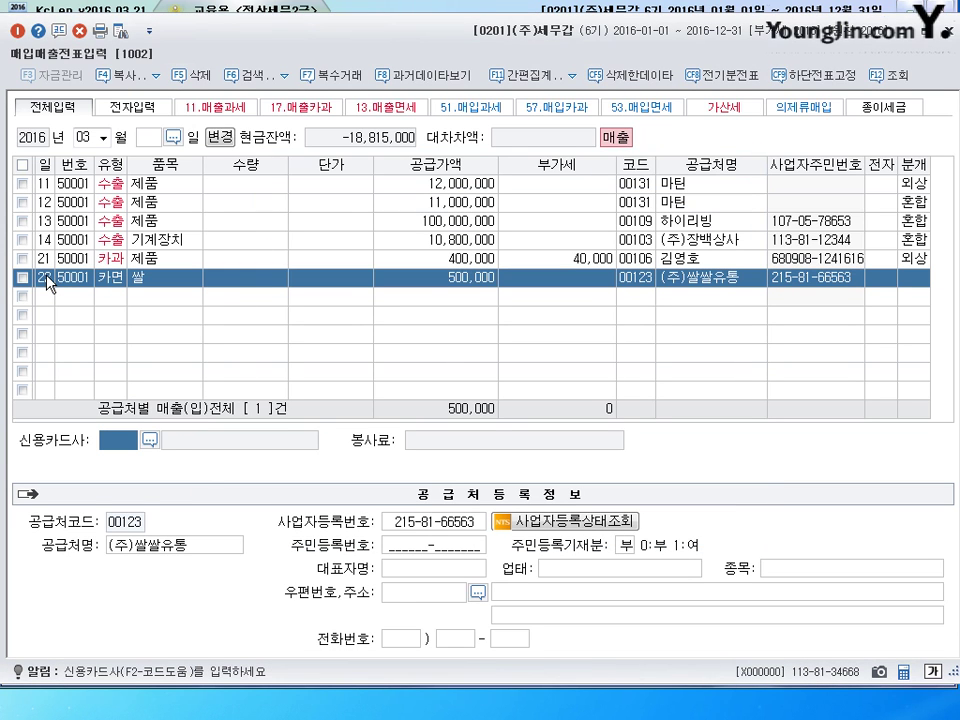
left_click(149, 442)
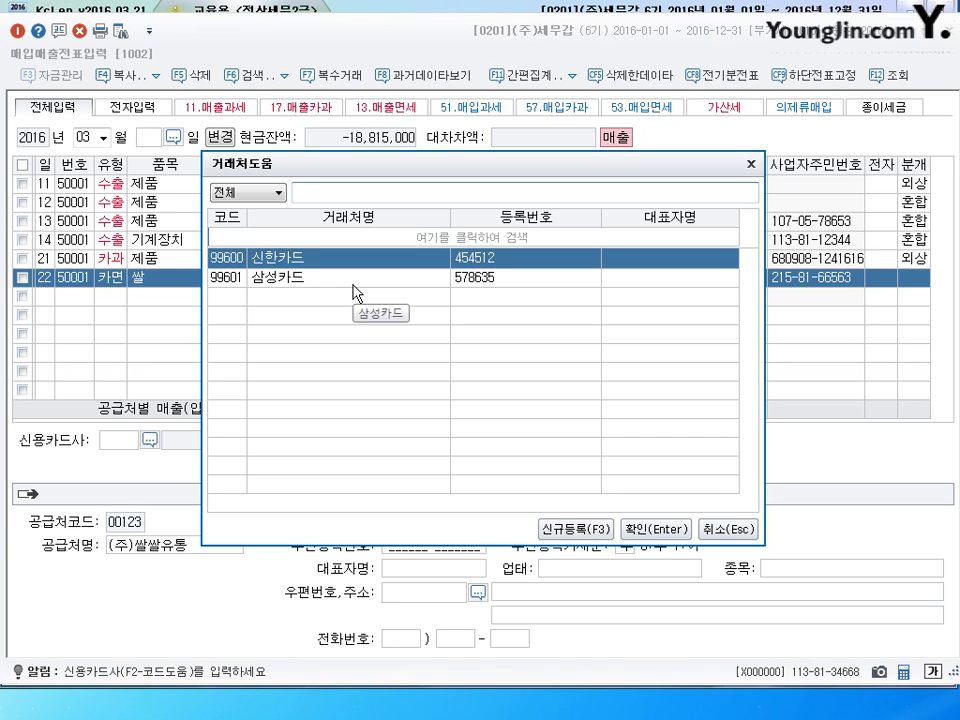
- Set the card company to 99600 신한카드 and journalize the sale as 카드 (4)
left_click(630, 528)
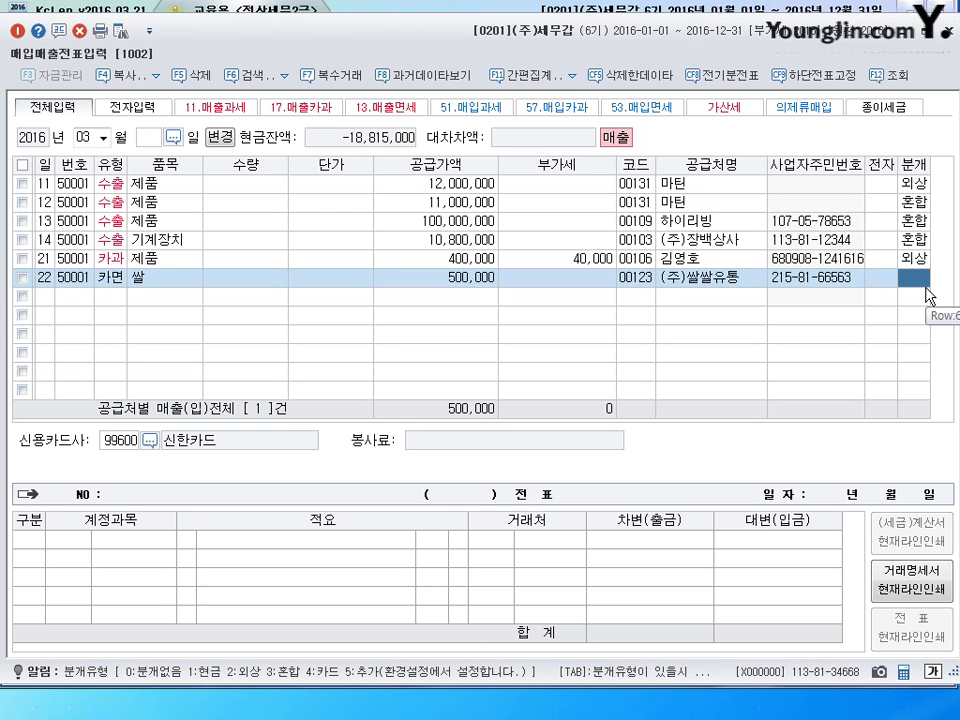
key("4")
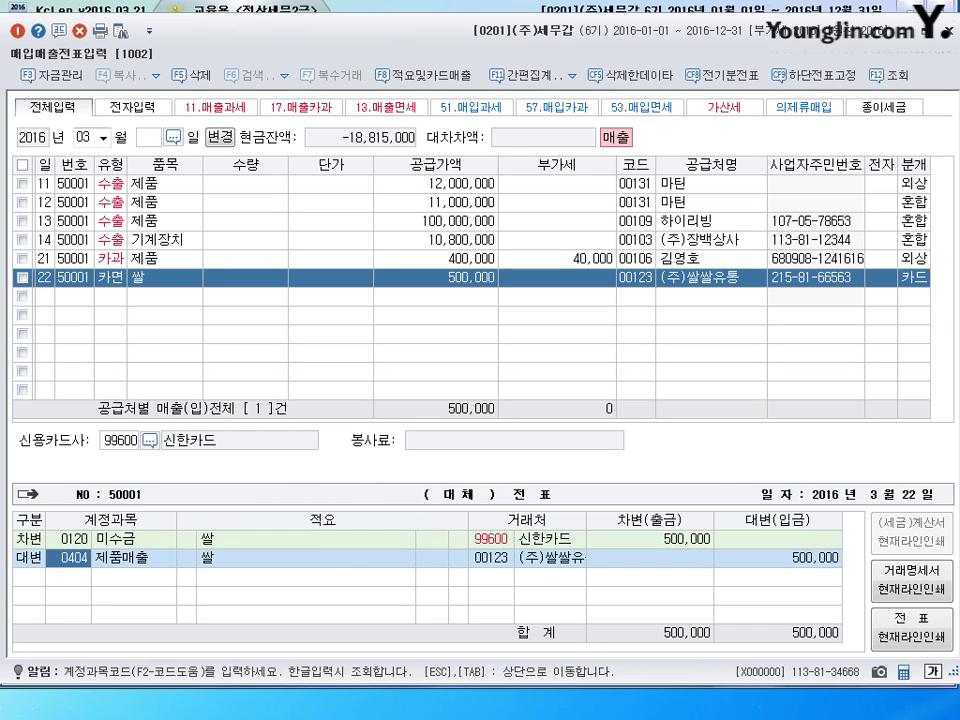
- Replace the credit account 0404 with 0167 저장품
type("0167")
key("Return")
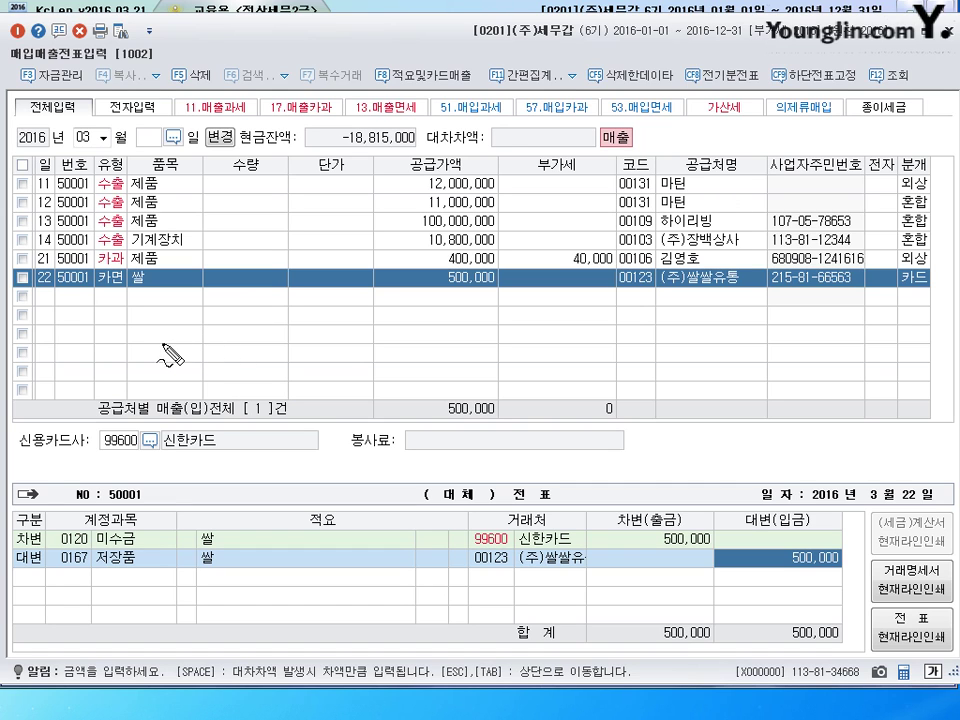
mouse_move(163, 346)
left_mouse_down()
mouse_move(322, 366)
mouse_move(330, 350)
mouse_move(345, 360)
mouse_move(352, 350)
mouse_move(392, 369)
mouse_move(401, 358)
mouse_move(468, 350)
left_mouse_up()
mouse_move(148, 432)
left_mouse_down()
mouse_move(166, 452)
mouse_move(172, 440)
mouse_move(332, 441)
mouse_move(356, 462)
mouse_move(398, 452)
mouse_move(425, 455)
mouse_move(434, 470)
mouse_move(455, 452)
mouse_move(480, 455)
left_mouse_up()
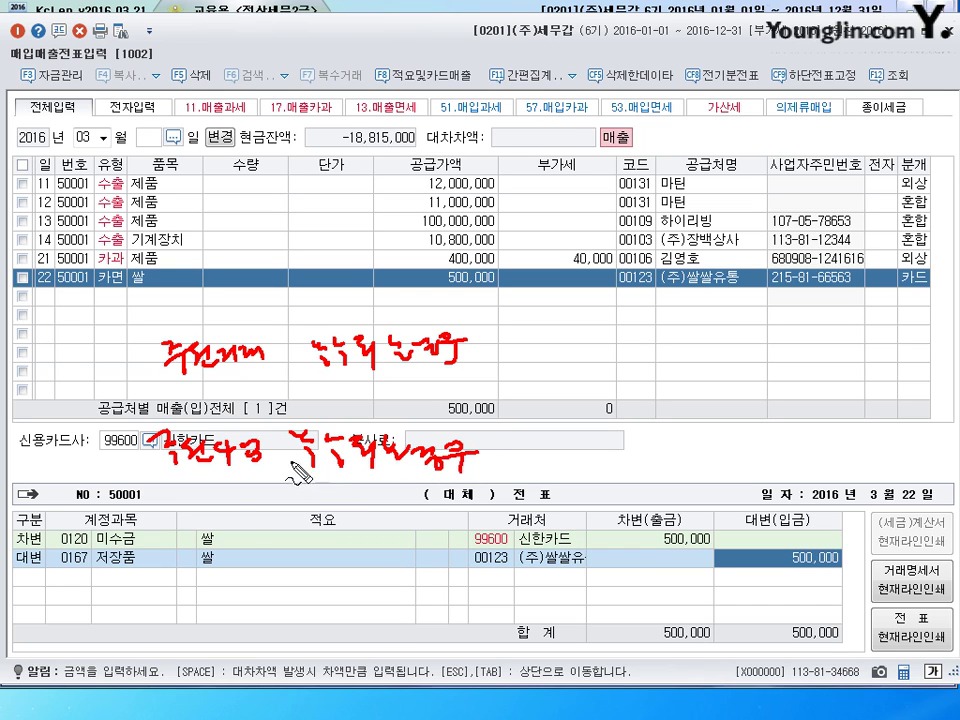
mouse_move(222, 482)
left_mouse_down()
mouse_move(222, 500)
mouse_move(256, 503)
left_mouse_up()
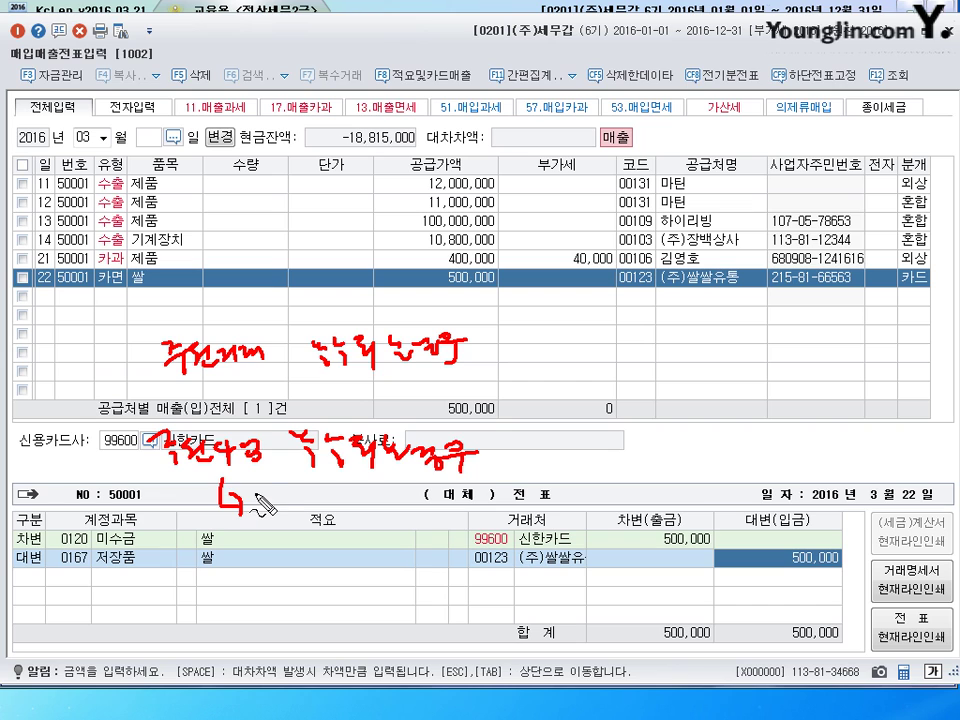
left_click_drag(258, 481, 288, 496)
mouse_move(271, 498)
left_mouse_down()
mouse_move(273, 509)
mouse_move(296, 470)
mouse_move(312, 512)
mouse_move(400, 520)
mouse_move(425, 510)
left_mouse_up()
left_click_drag(452, 512, 549, 512)
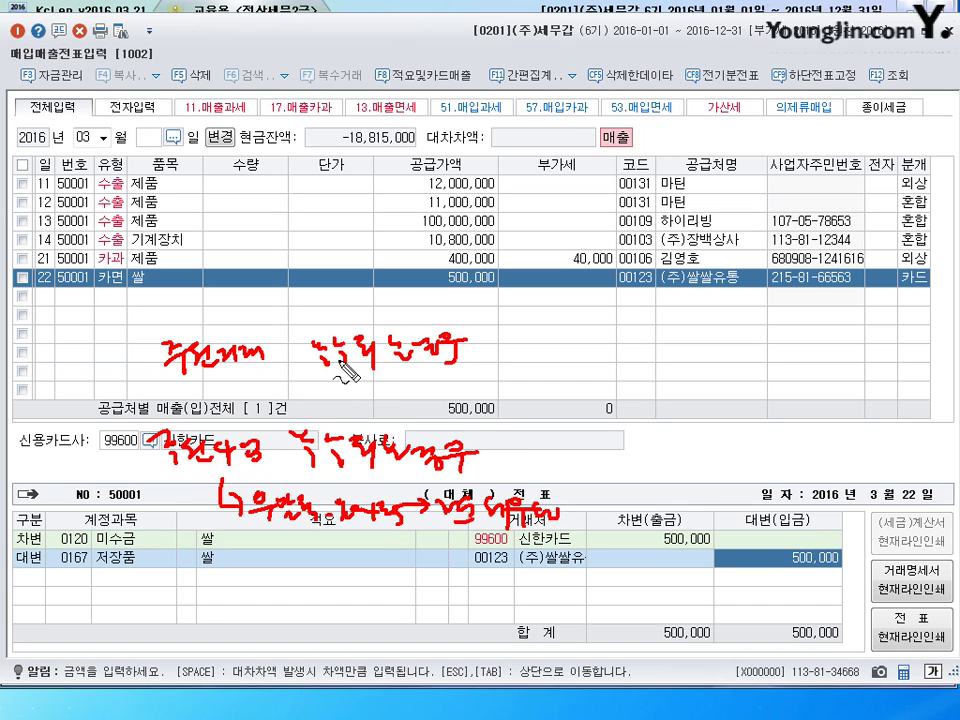
mouse_move(165, 377)
left_mouse_down()
mouse_move(395, 373)
mouse_move(352, 388)
mouse_move(465, 394)
mouse_move(476, 381)
mouse_move(478, 391)
left_mouse_up()
left_click_drag(385, 404, 506, 419)
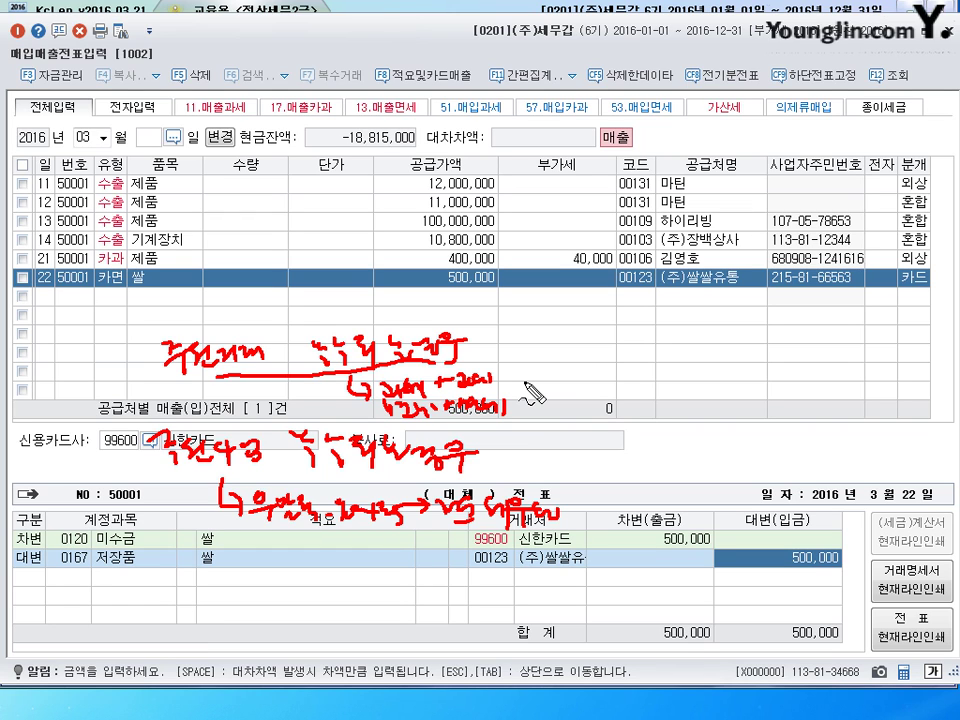
mouse_move(547, 352)
left_mouse_down()
mouse_move(575, 385)
mouse_move(598, 497)
left_mouse_up()
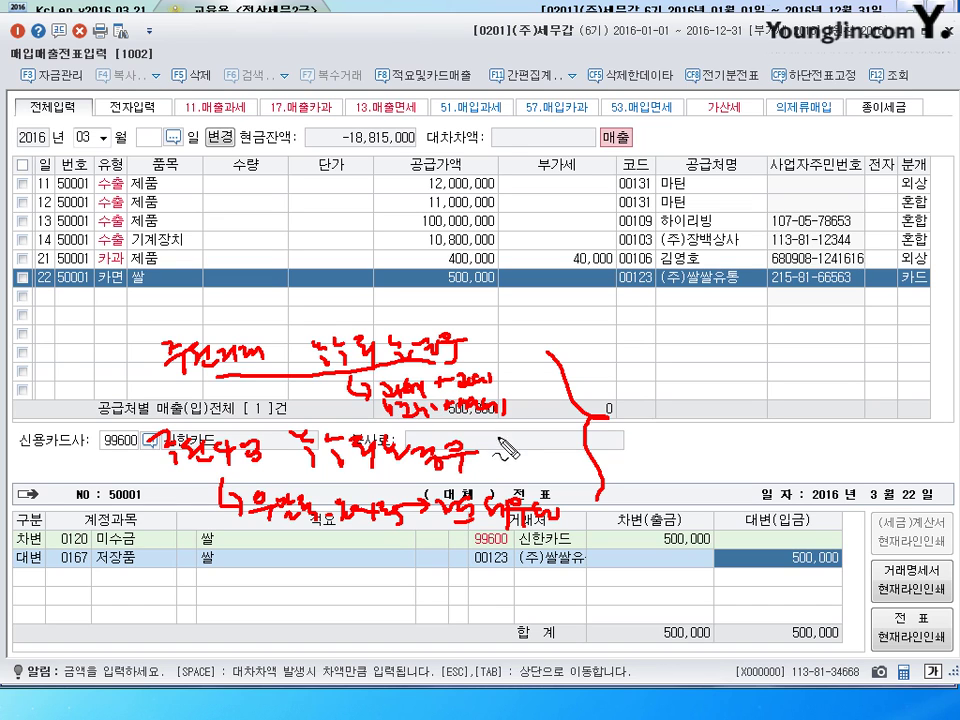
mouse_move(383, 413)
left_mouse_down()
mouse_move(467, 343)
mouse_move(504, 444)
mouse_move(497, 453)
left_mouse_up()
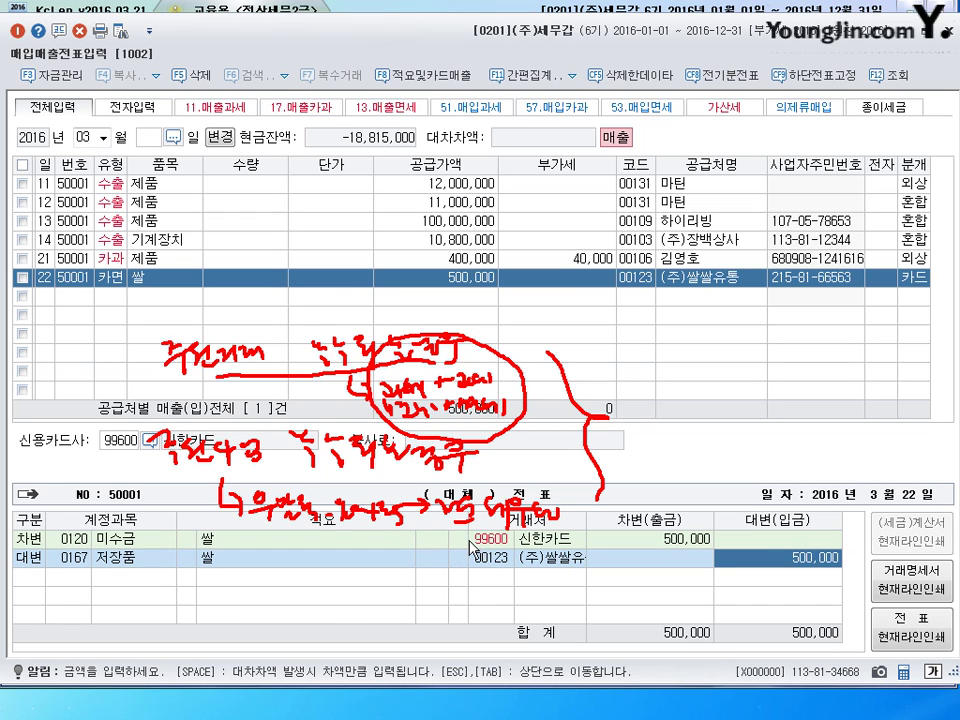
- Start a new 현과 cash-receipt sales row for item 제품
key("Escape")
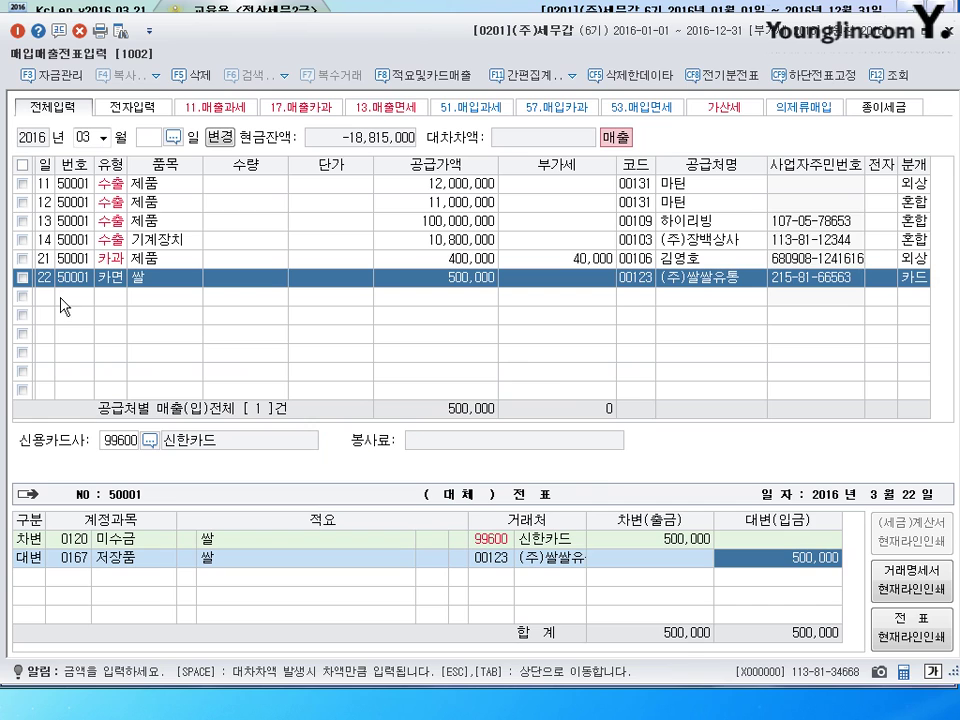
left_click(48, 297)
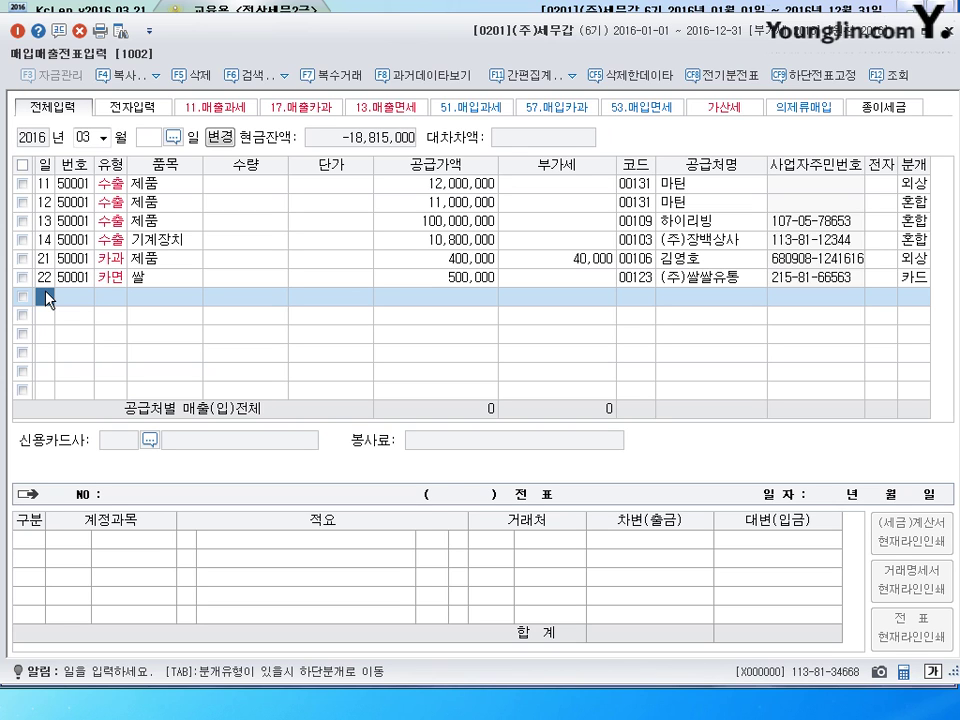
type("22")
key("Return")
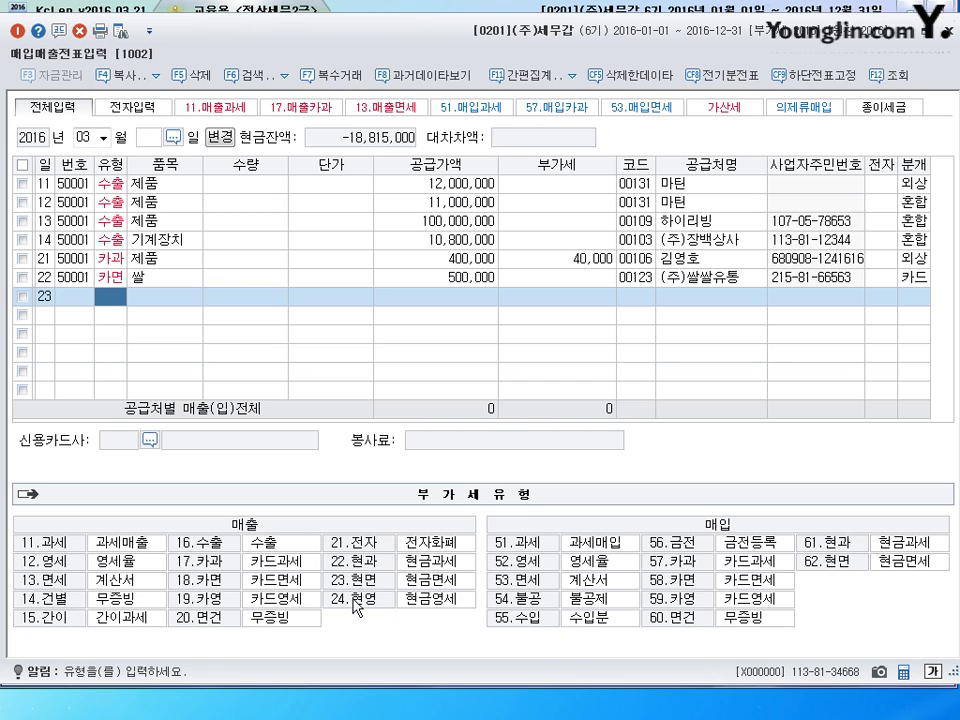
left_click(349, 571)
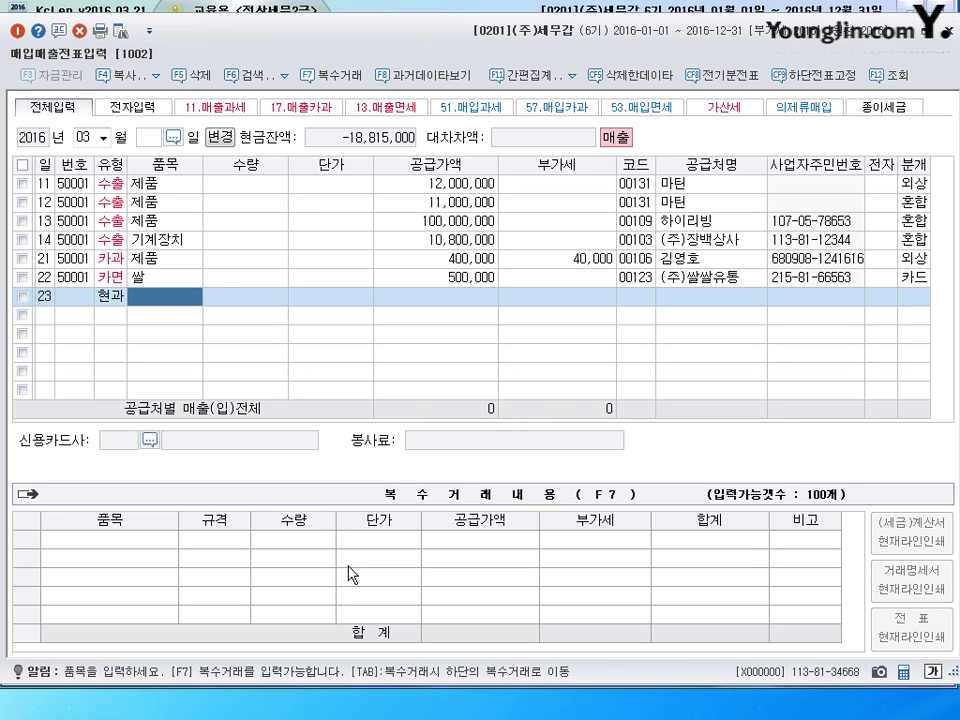
type("제품")
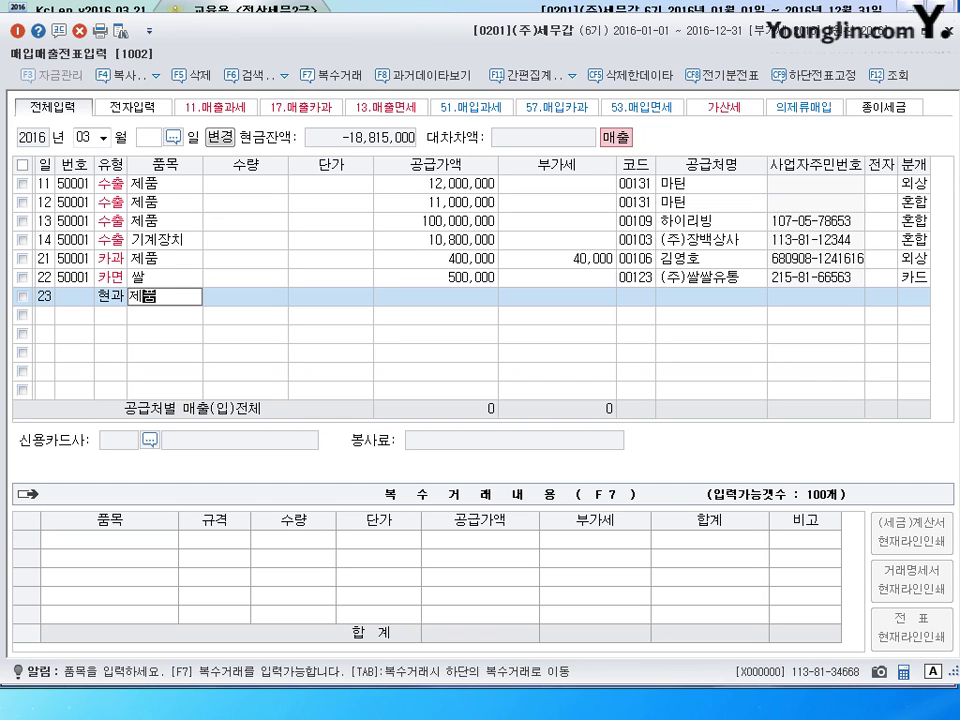
key("Return")
key("Return")
key("Return")
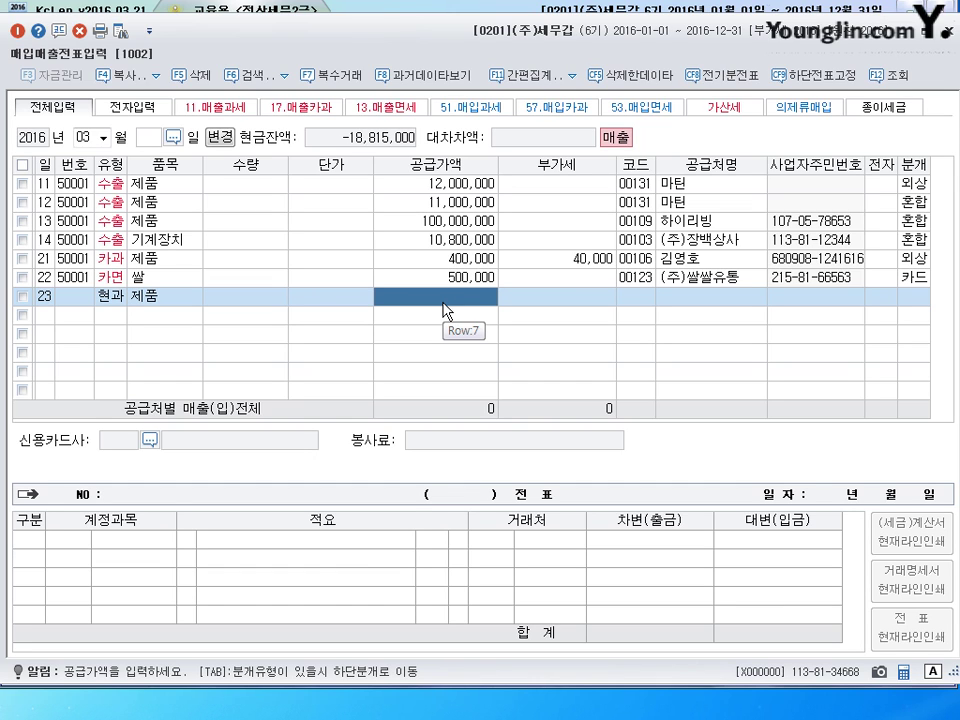
- Enter 5,000,000 supply with 500,000 VAT, customer 00106, and 현금 (1) journalizing
type("5000000")
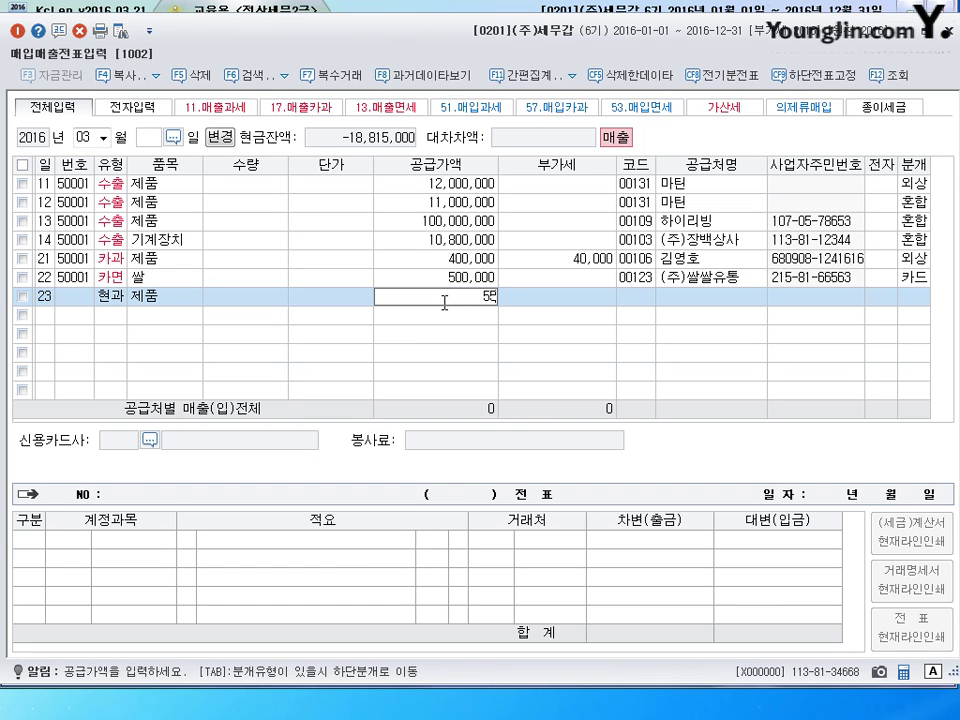
key("Return")
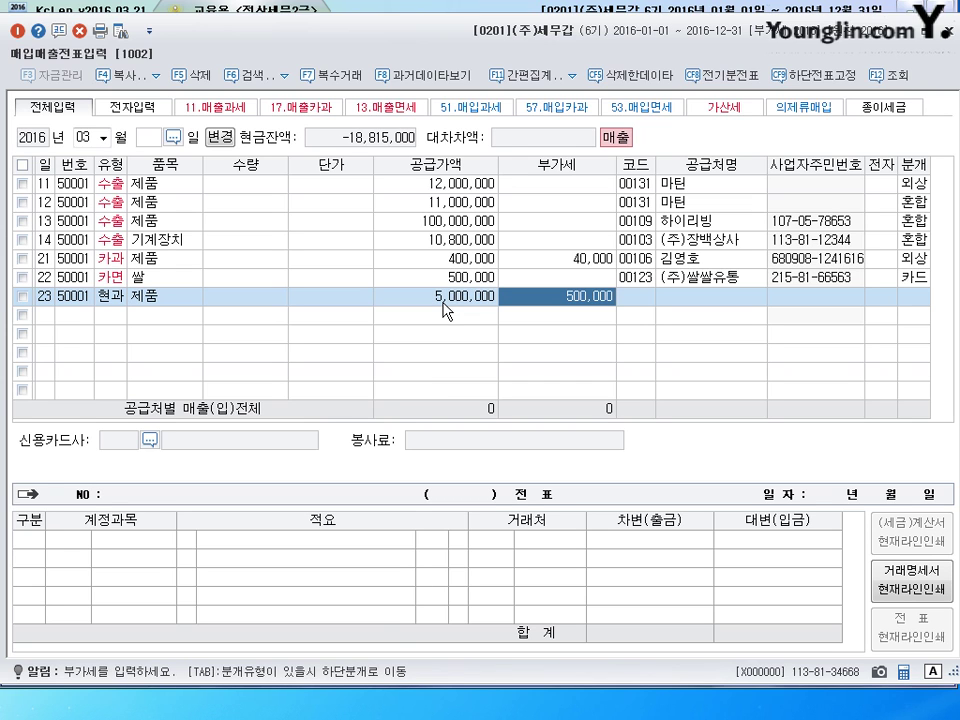
key("Return")
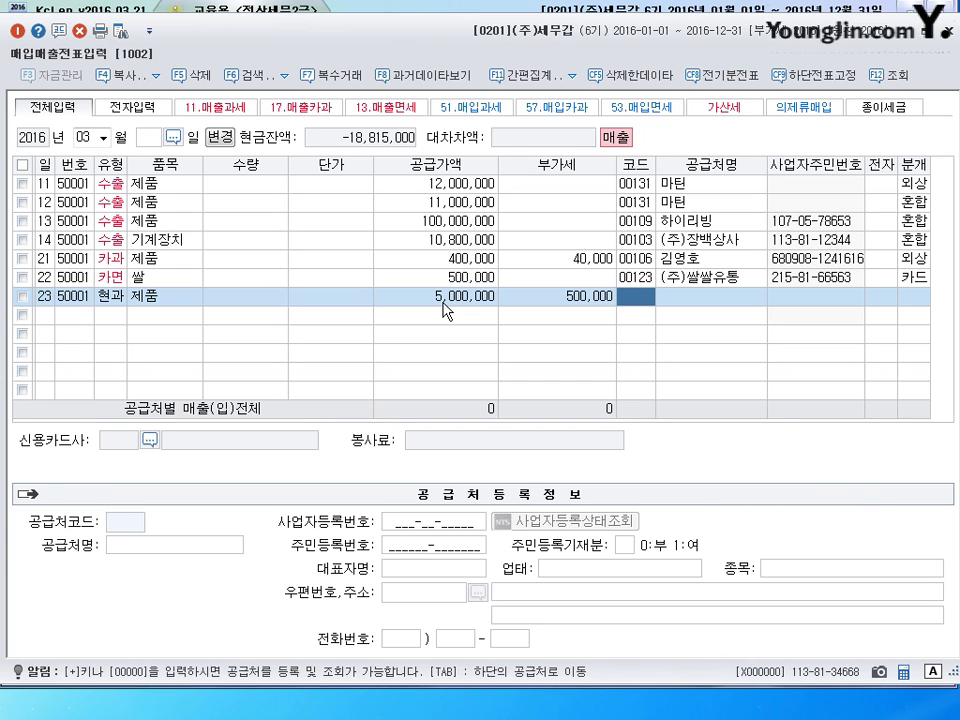
type("106")
key("Return")
key("Return")
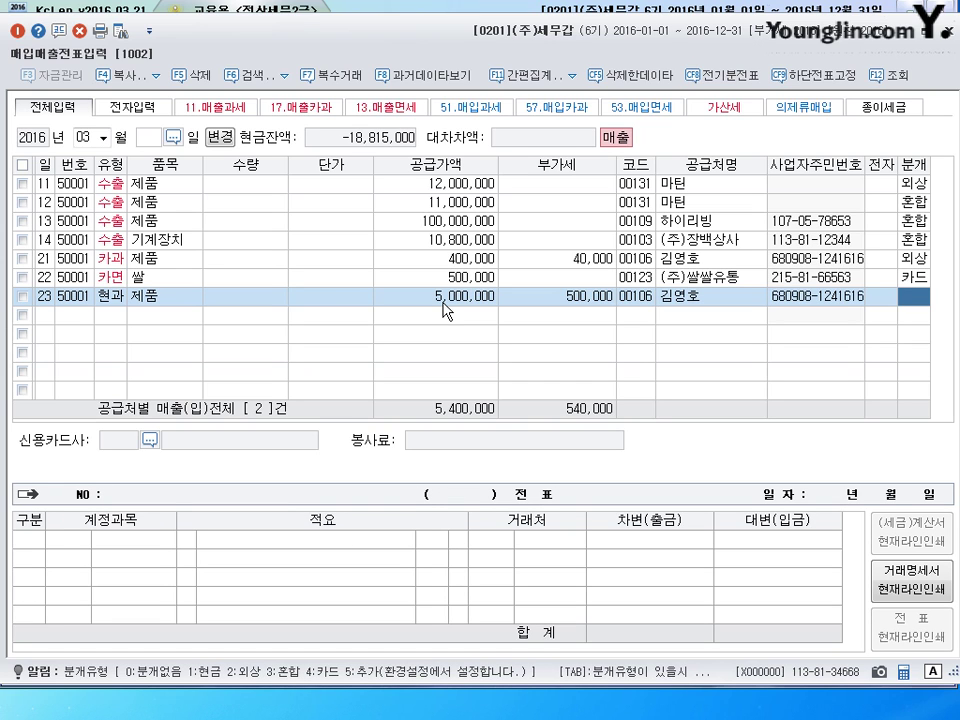
type("1")
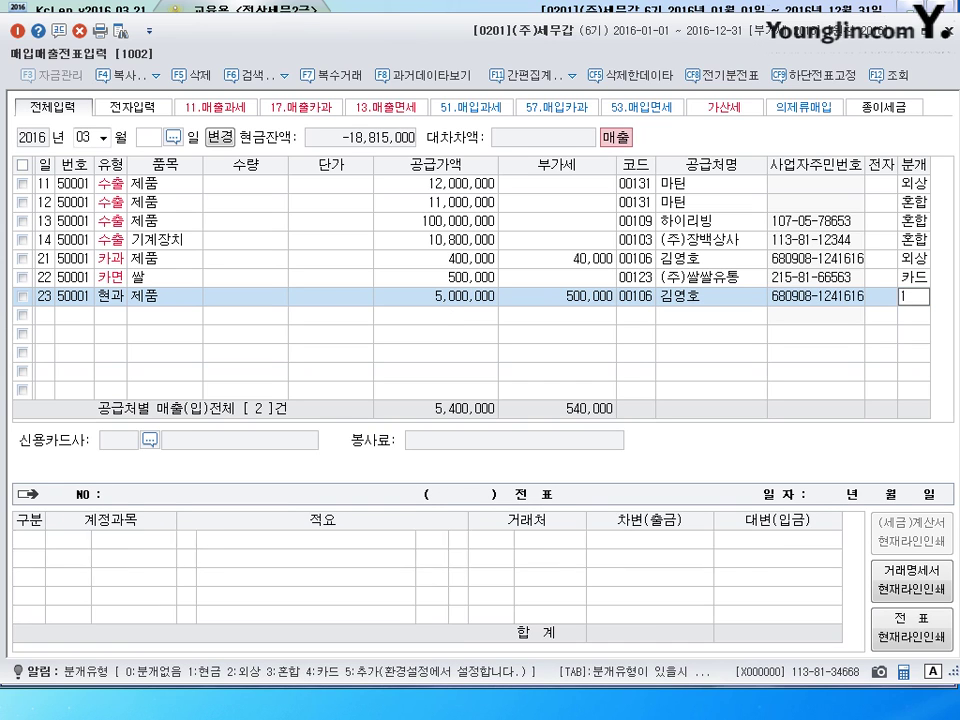
key("Return")
key("Return")
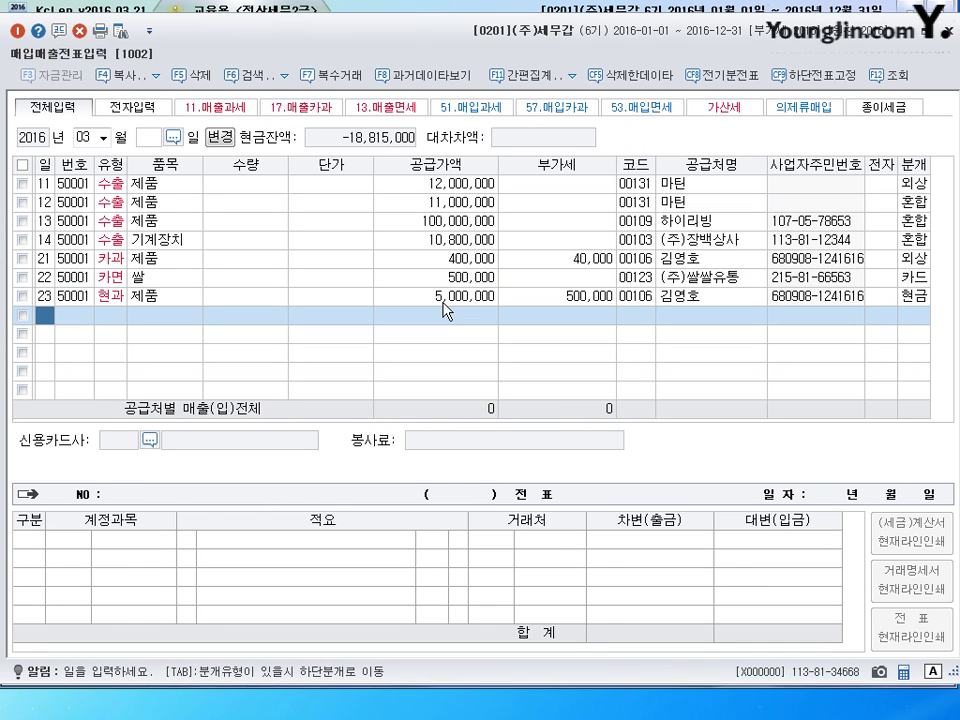
- Enter day 24, type 22 현과, item 제품, supply 800,000 with 80,000 VAT, customer code 106
type("24")
key("Return")
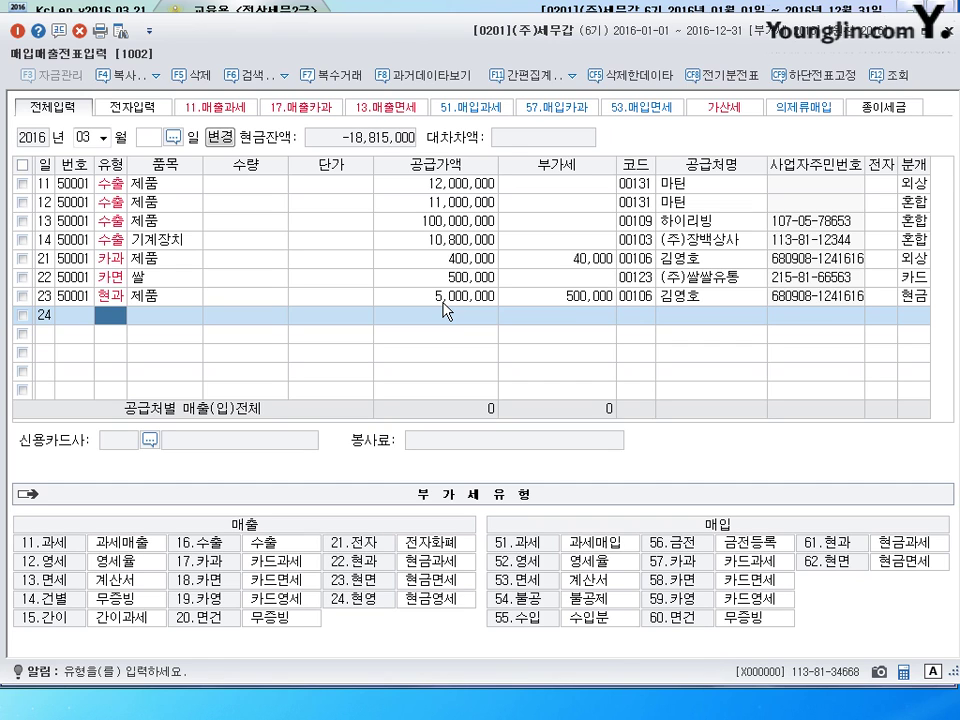
type("22")
key("Return")
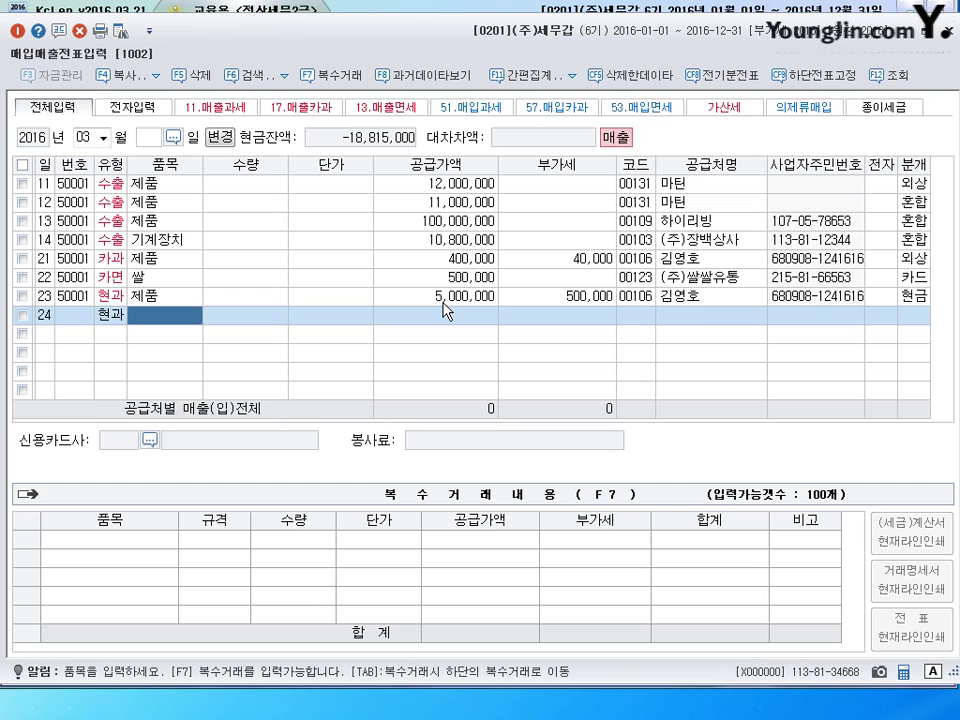
key("Return")
key("Return")
key("Return")
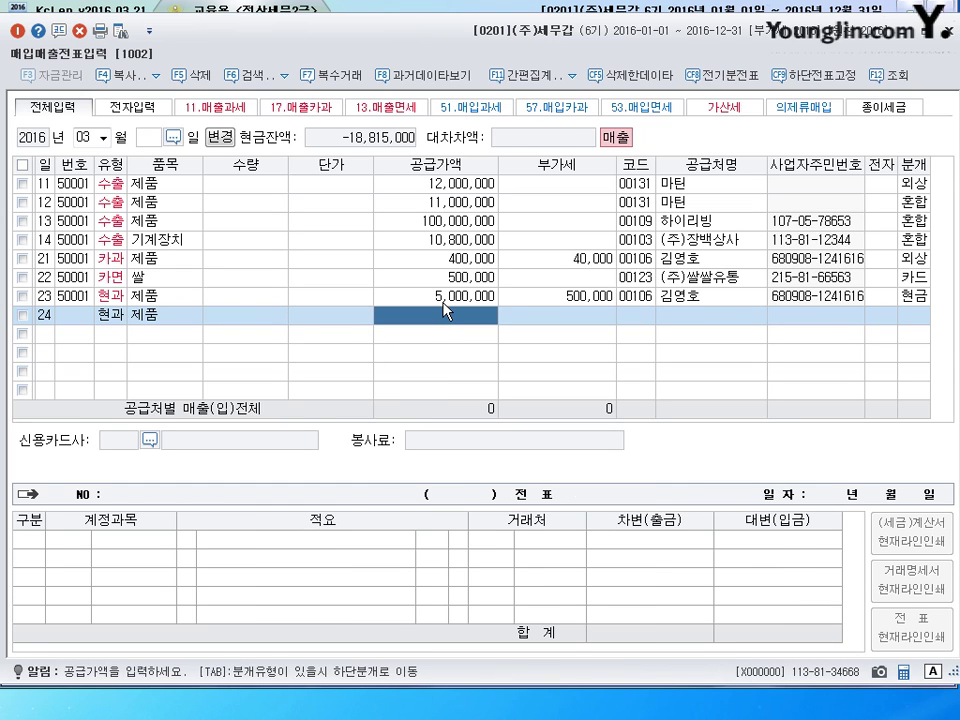
type("888")
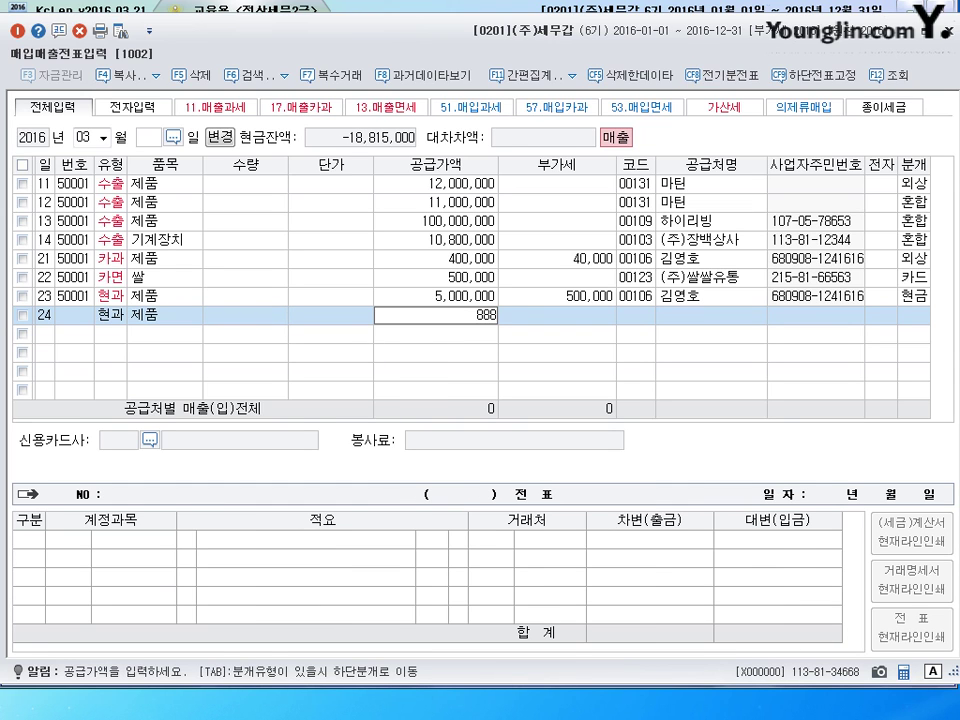
key("BackSpace")
type("0000")
key("Return")
key("Return")
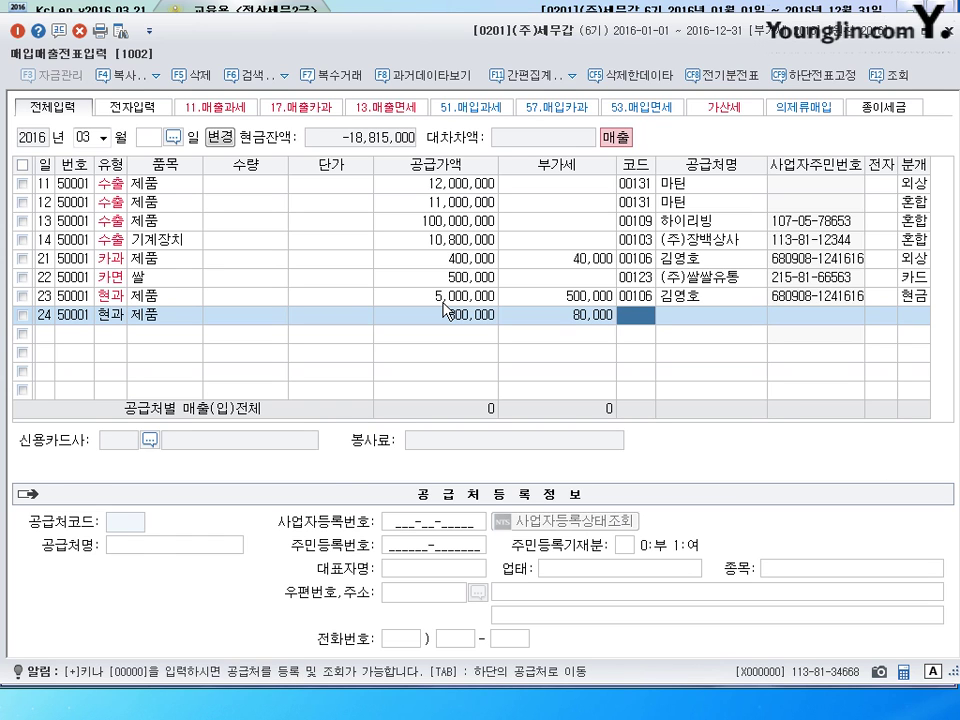
type("106")
key("Return")
- Confirm customer 00106 and set the journal type to 3 (혼합)
key("Return")
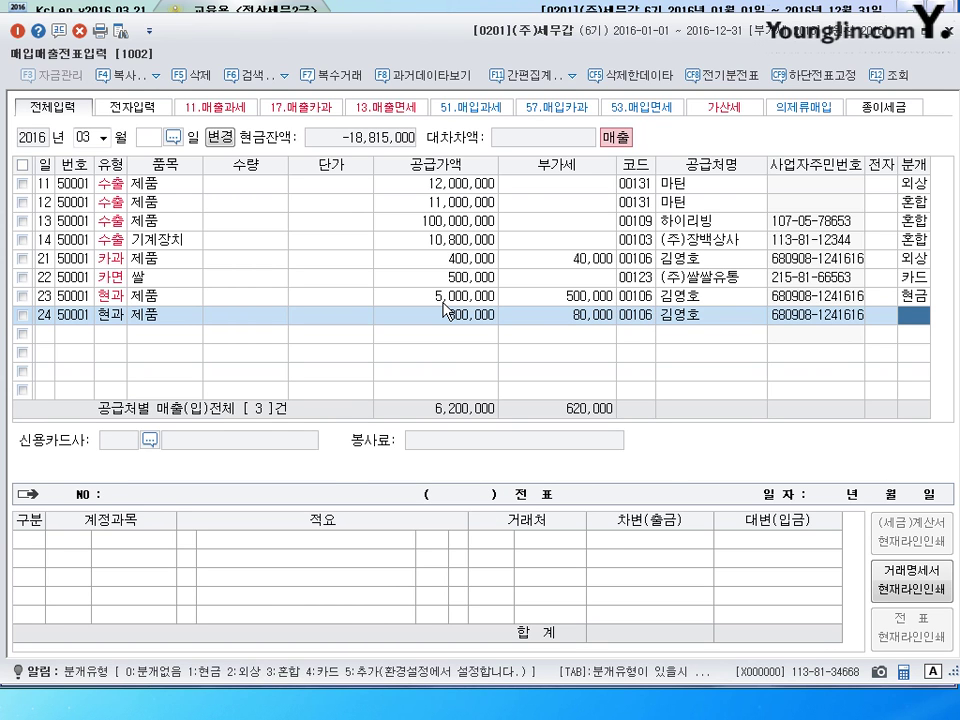
type("3")
key("Return")
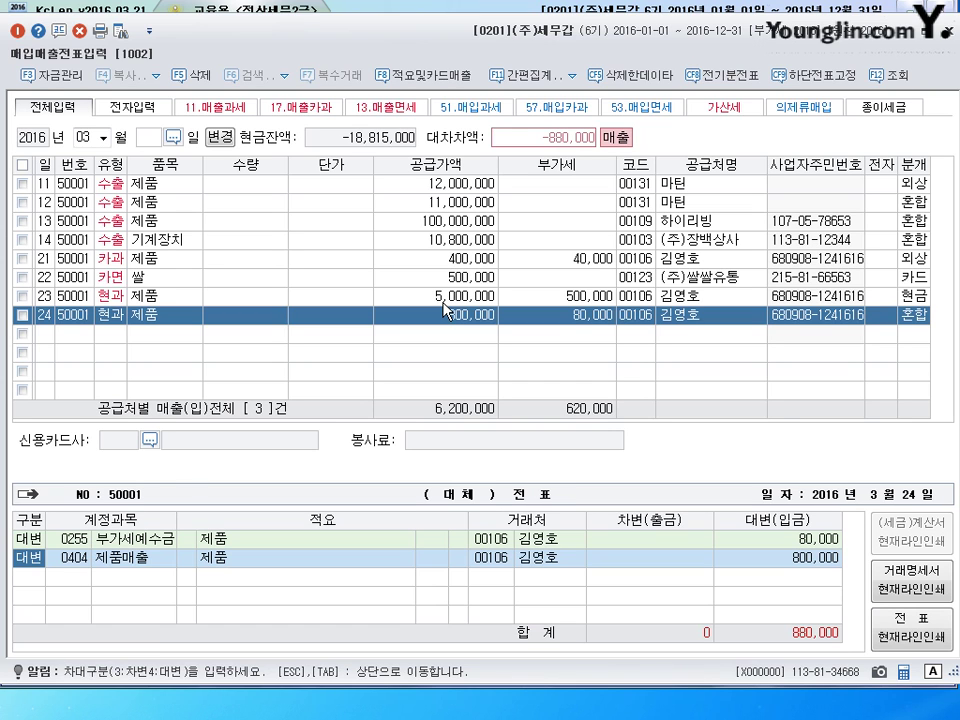
key("Return")
key("Return")
key("Return")
key("Return")
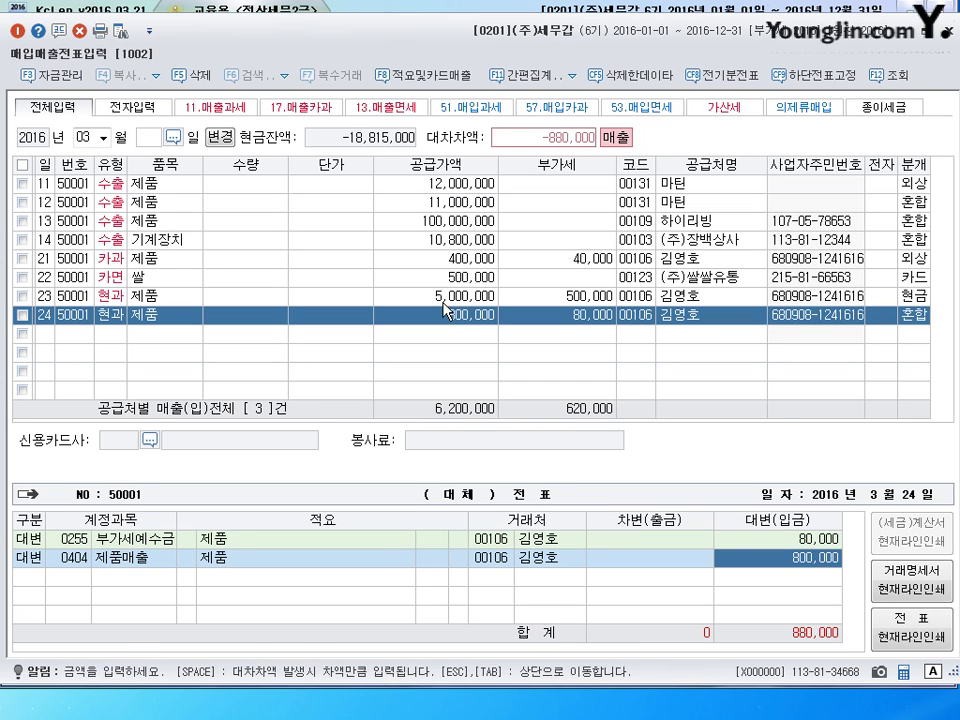
key("Return")
- Debit 0259 선수금 1,000,000 and credit 0101 현금 120,000
type("3")
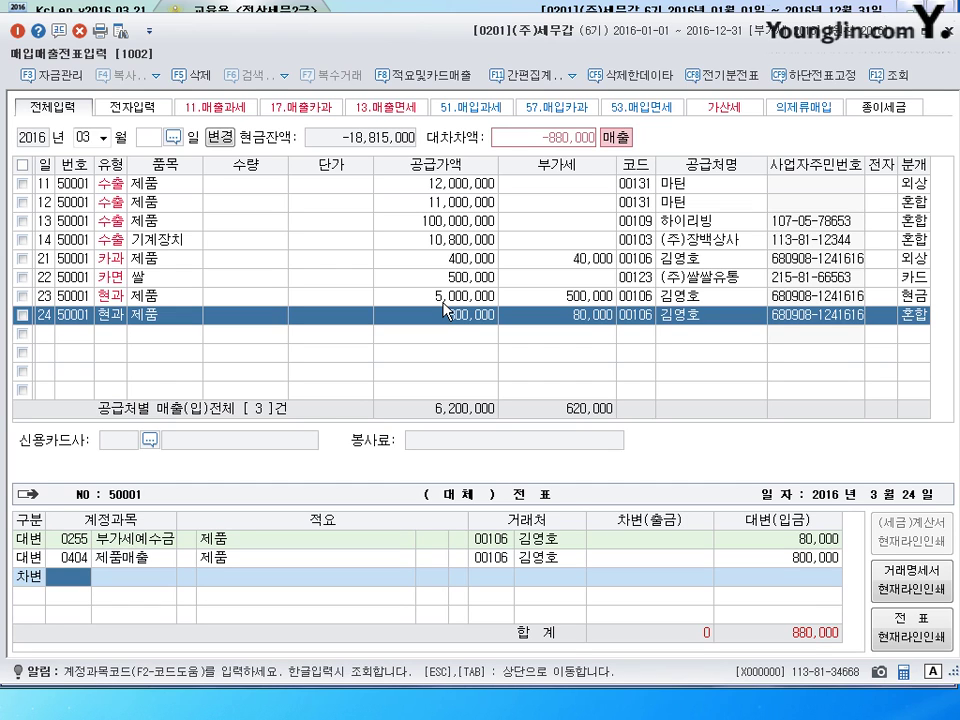
type("259")
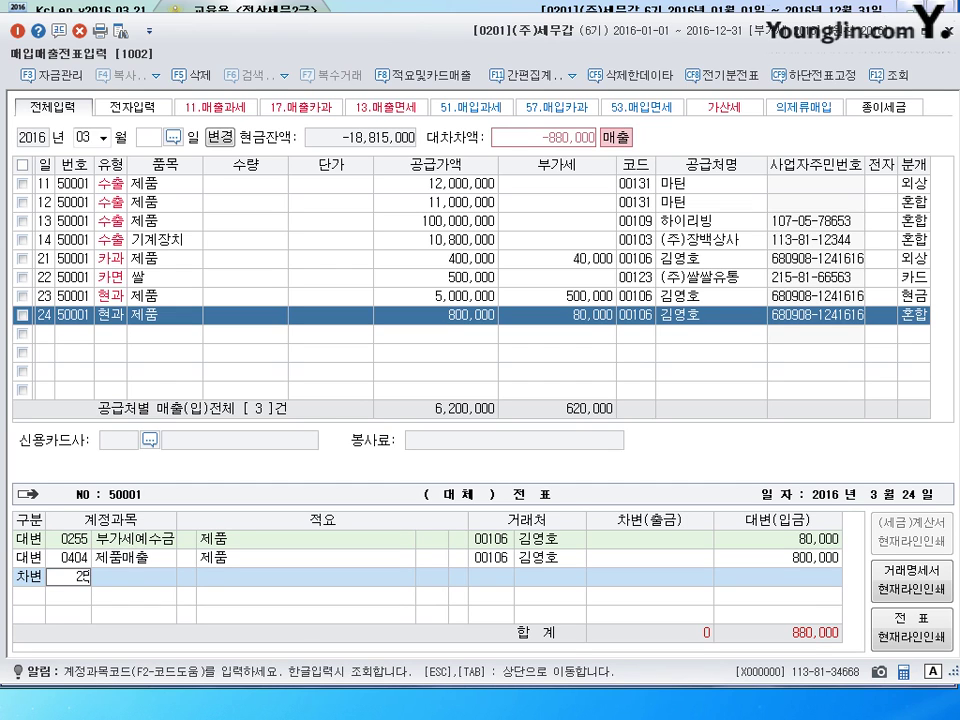
key("Return")
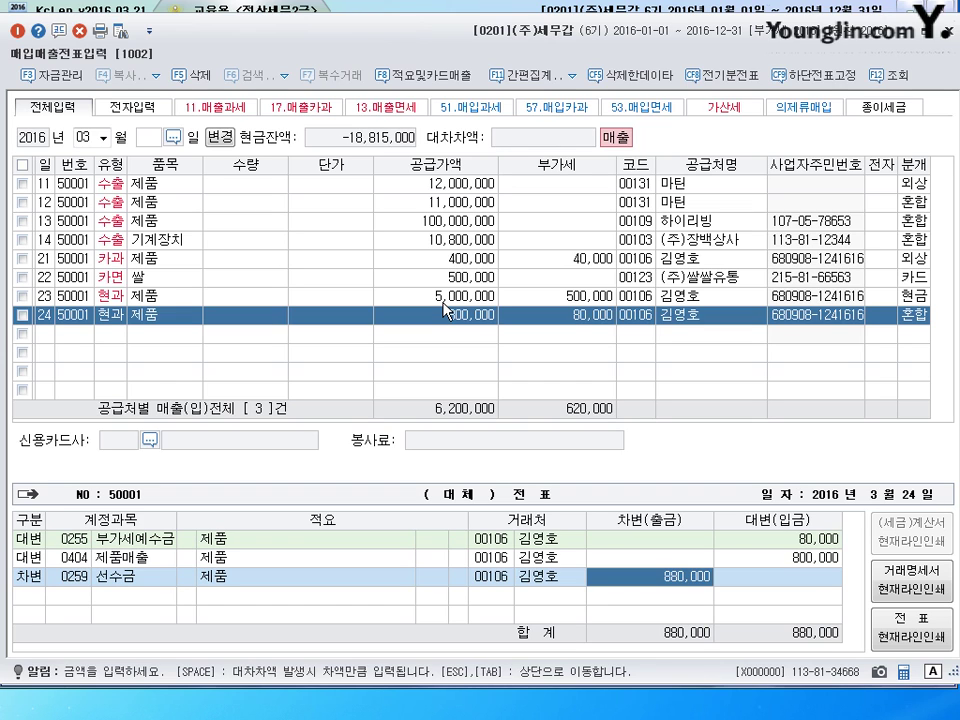
type("1000000")
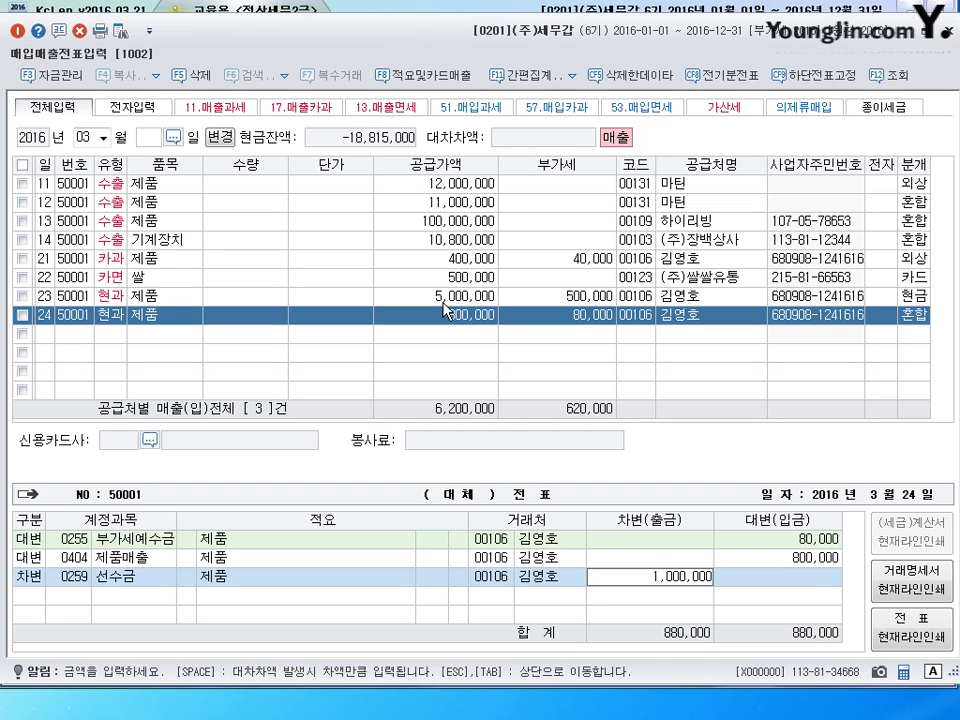
key("Return")
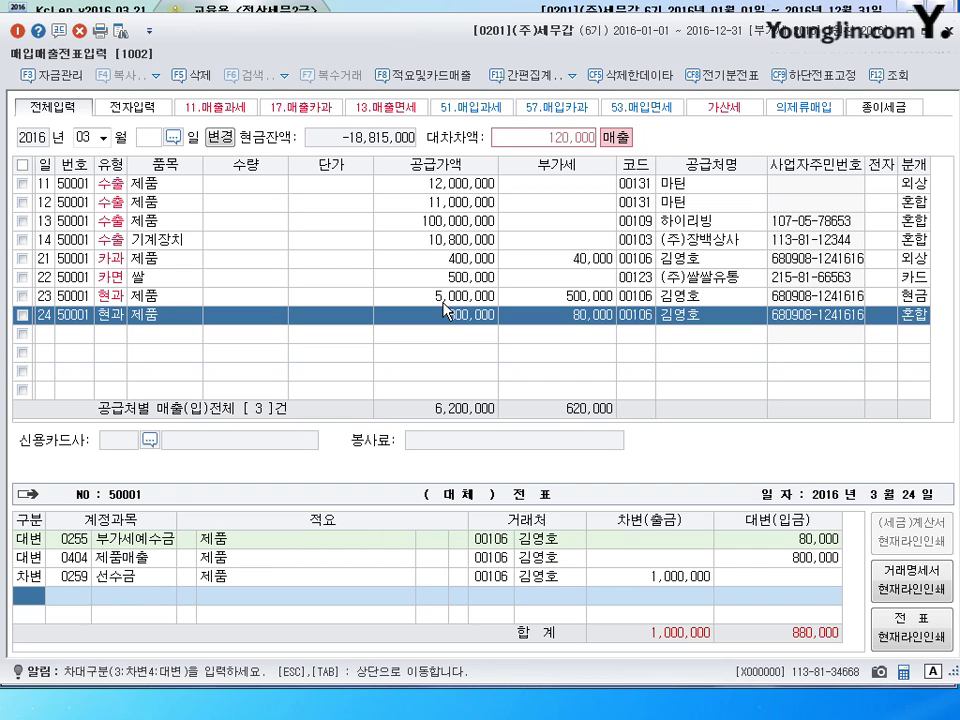
type("4")
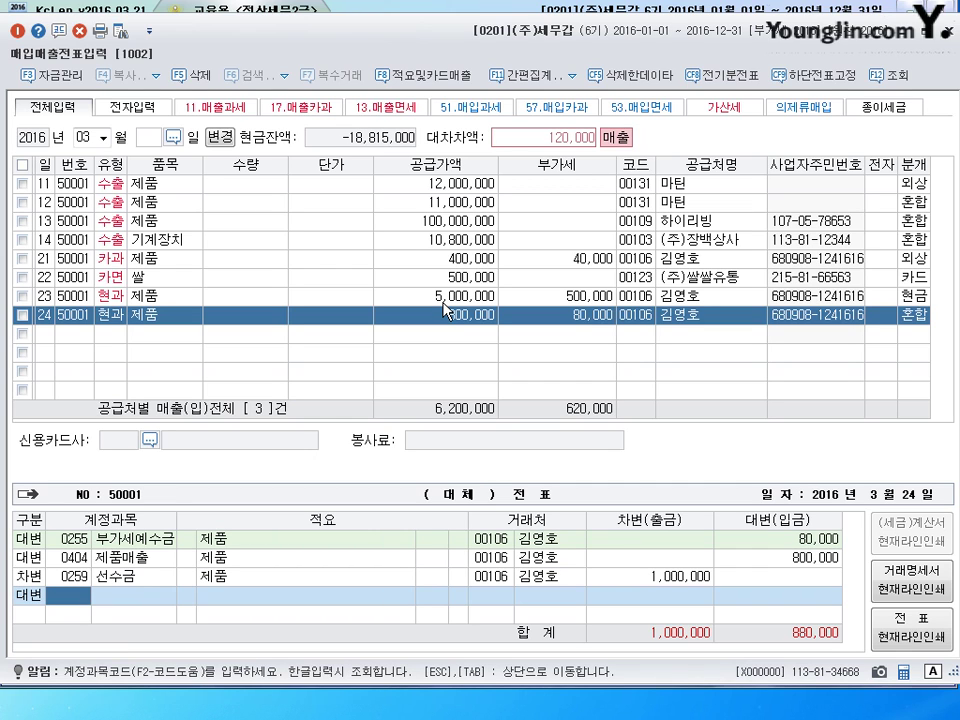
type("101")
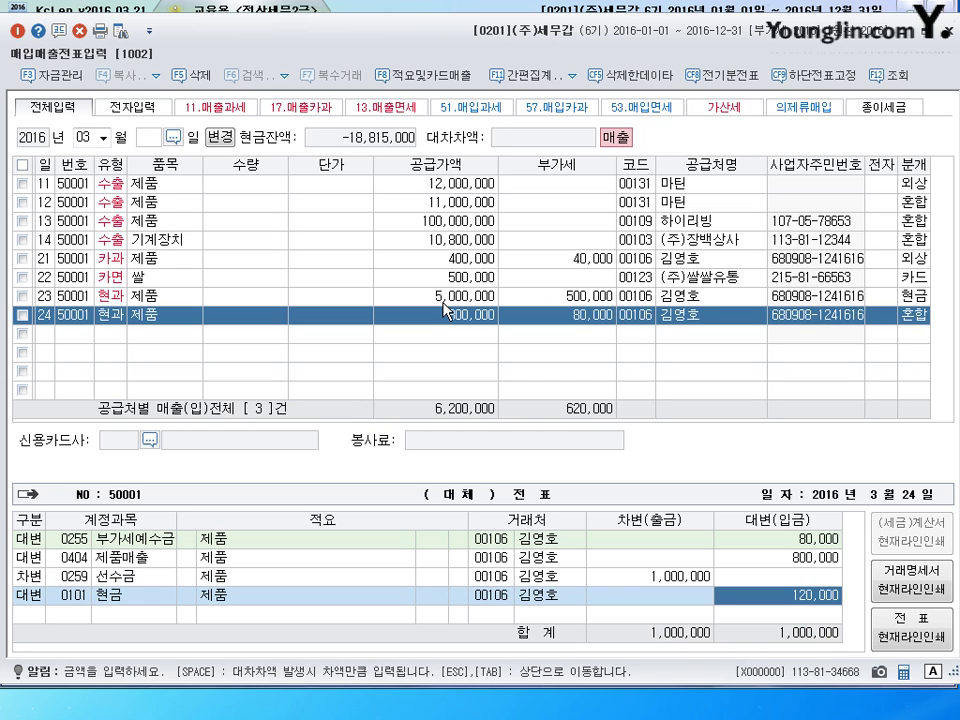
key("Return")
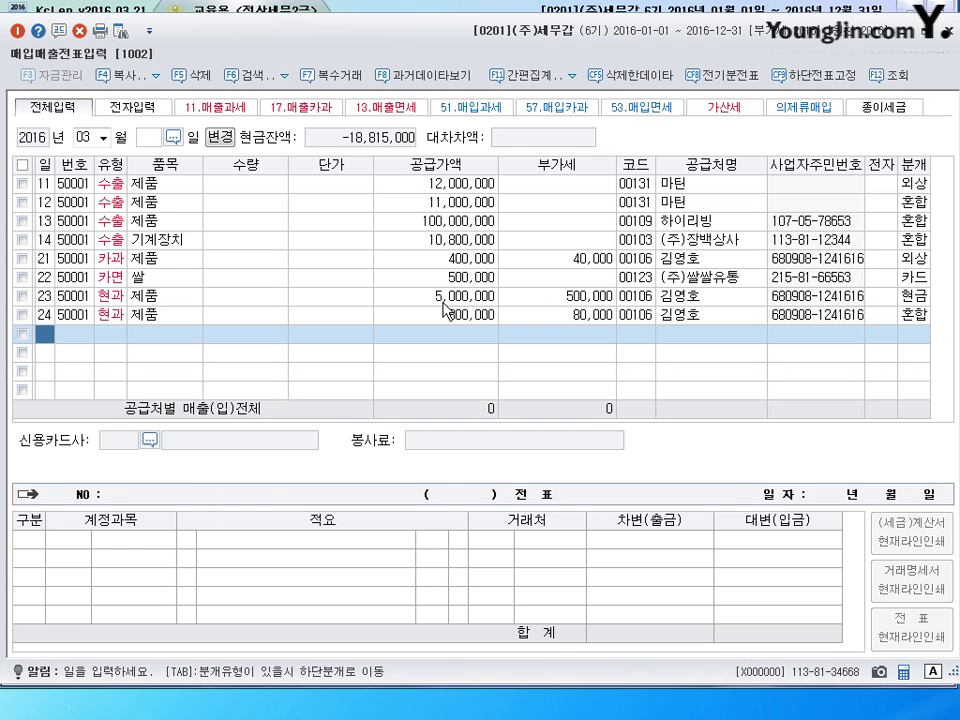
- Start a day-25 cash-receipt entry for item 트럭
type("25")
key("Return")
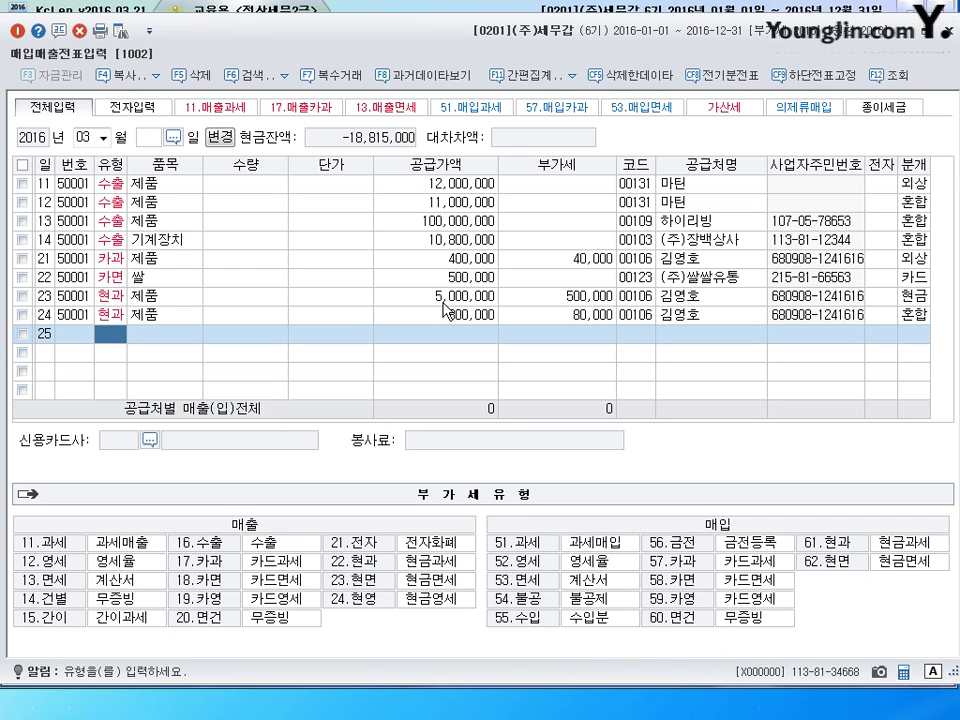
type("61")
key("Return")
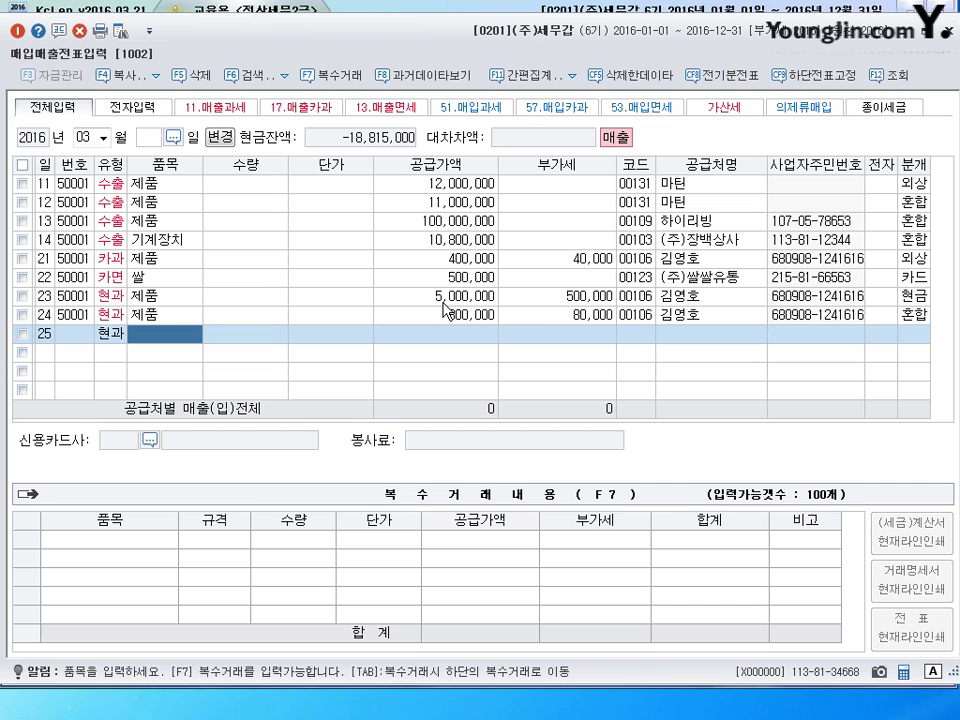
type("트럭")
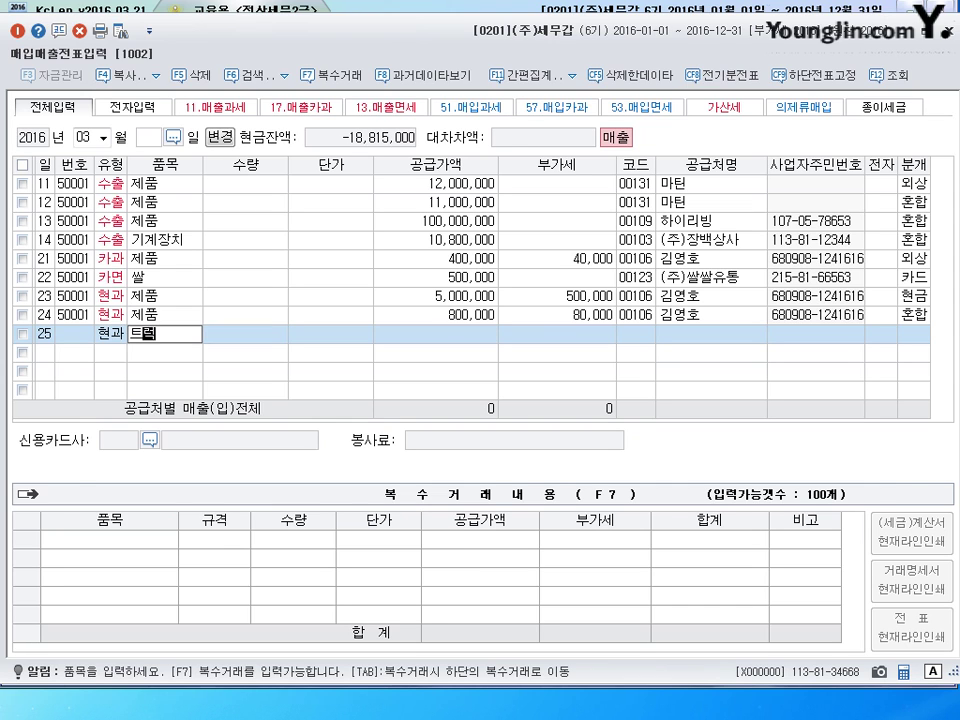
key("Return")
key("Return")
key("Return")
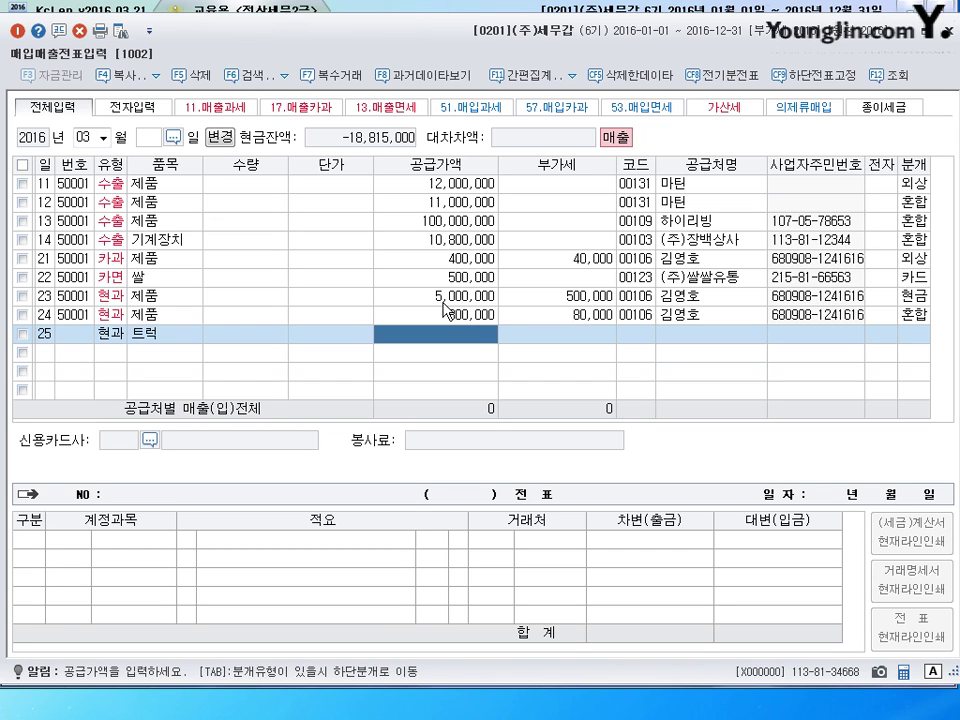
- Enter 55,000,000 split into 50,000,000 supply and 5,000,000 VAT, customer 강동상사, 혼합 journal
type("55000000")
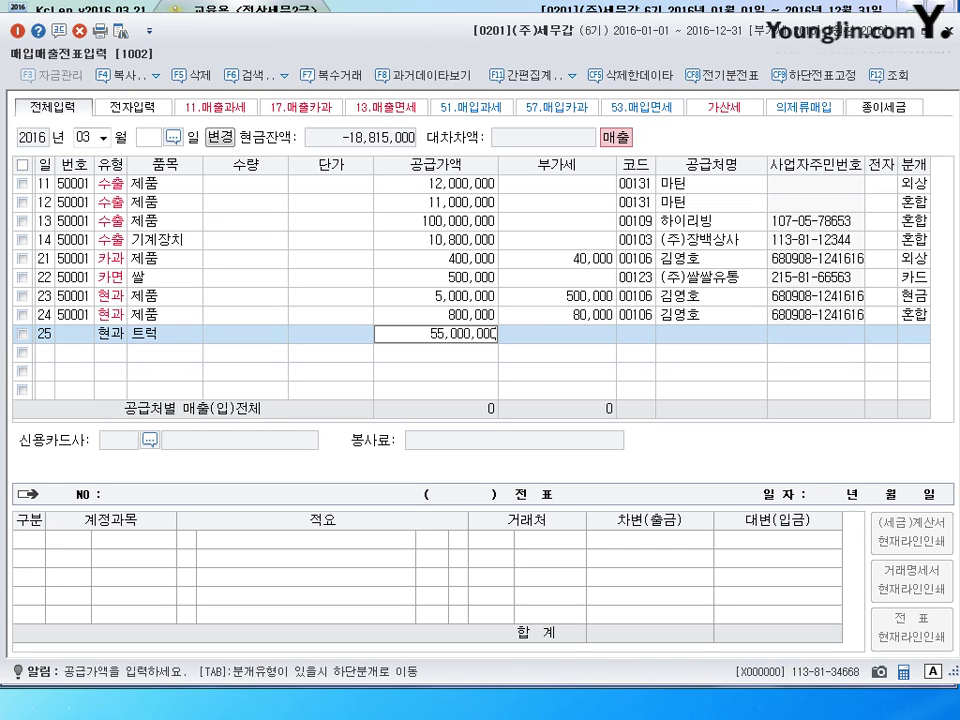
key("Return")
key("Return")
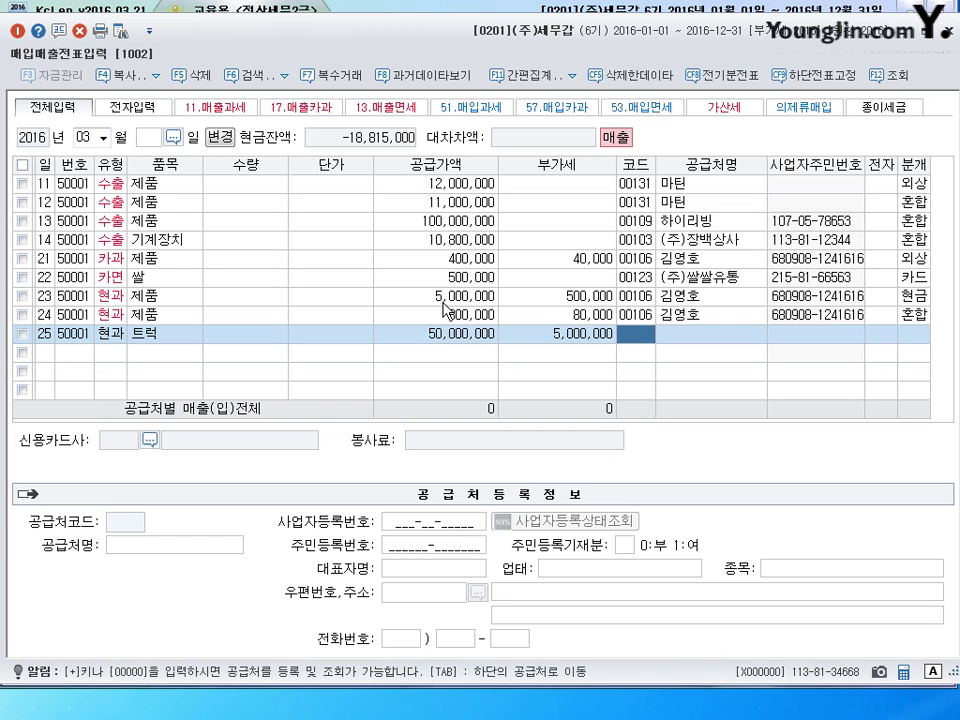
type("강동")
key("Return")
key("Return")
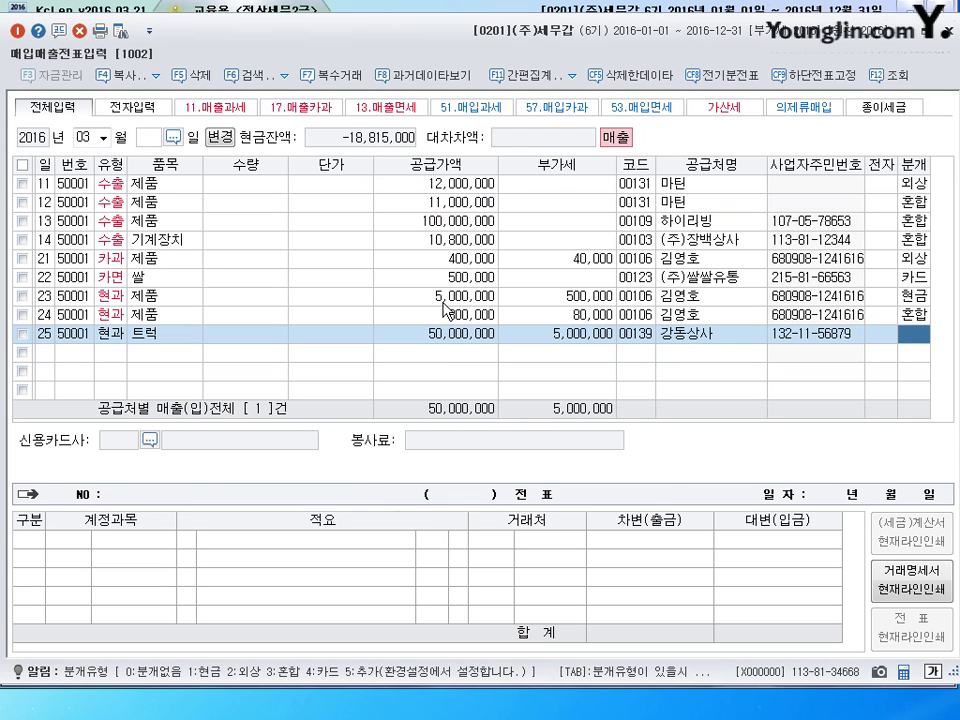
type("3")
key("Return")
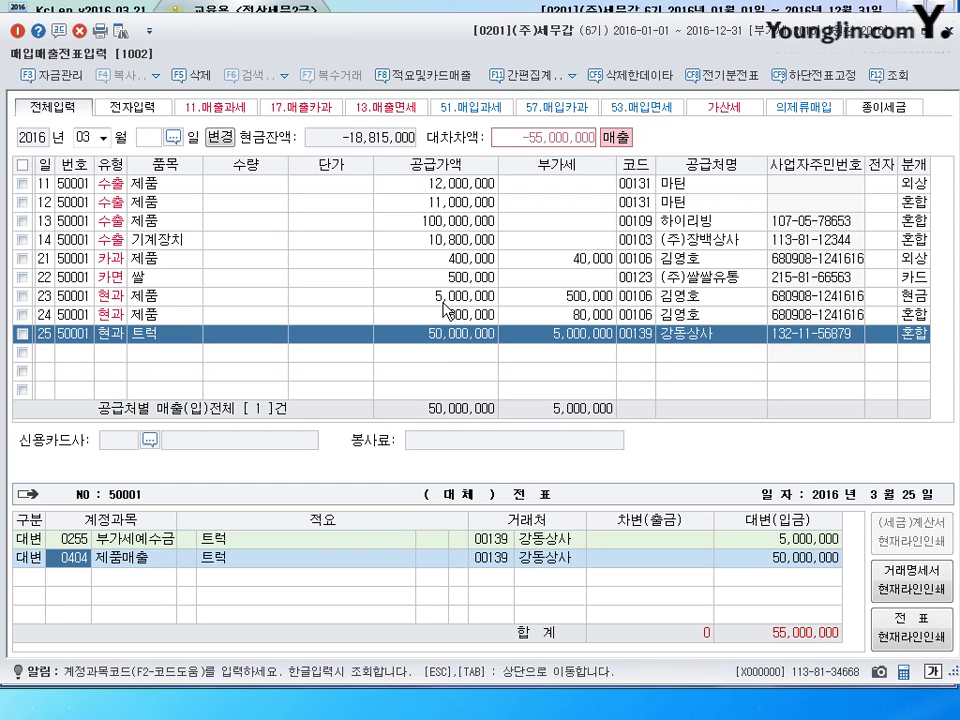
- Credit 0208 차량운반구 80,000,000 and debit 0209 감가상각누계액 20,000,000
type("208")
key("Return")
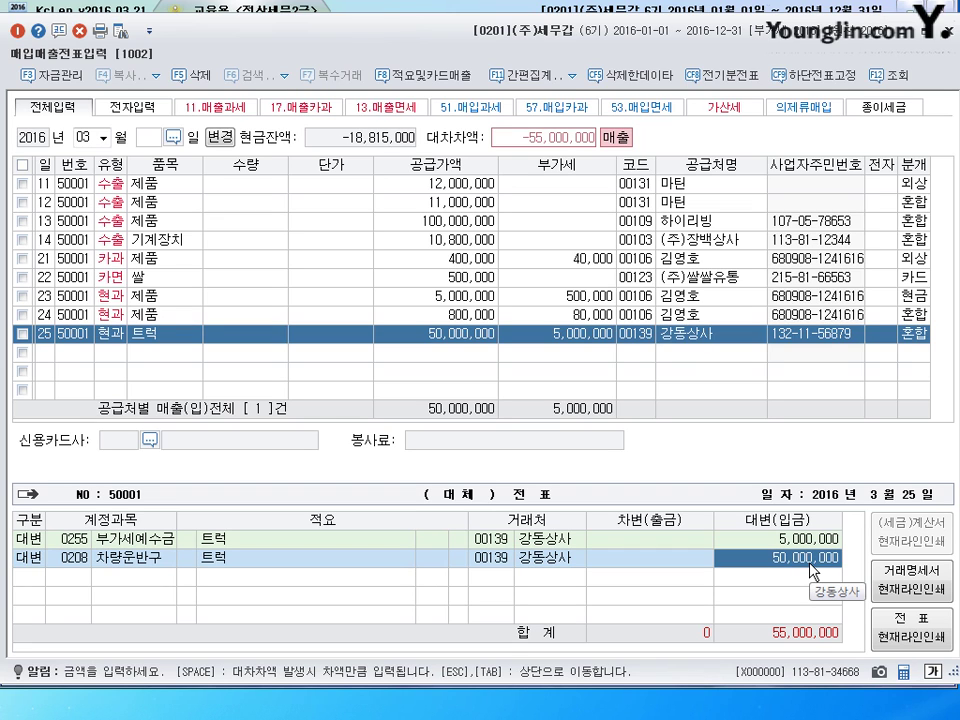
type("80000000")
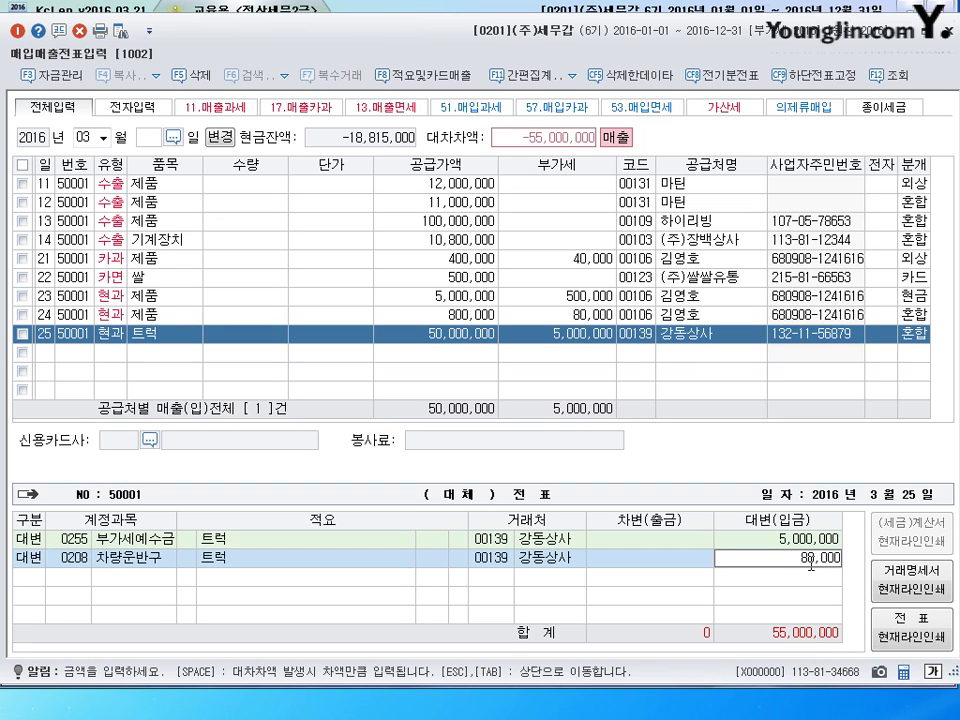
key("Return")
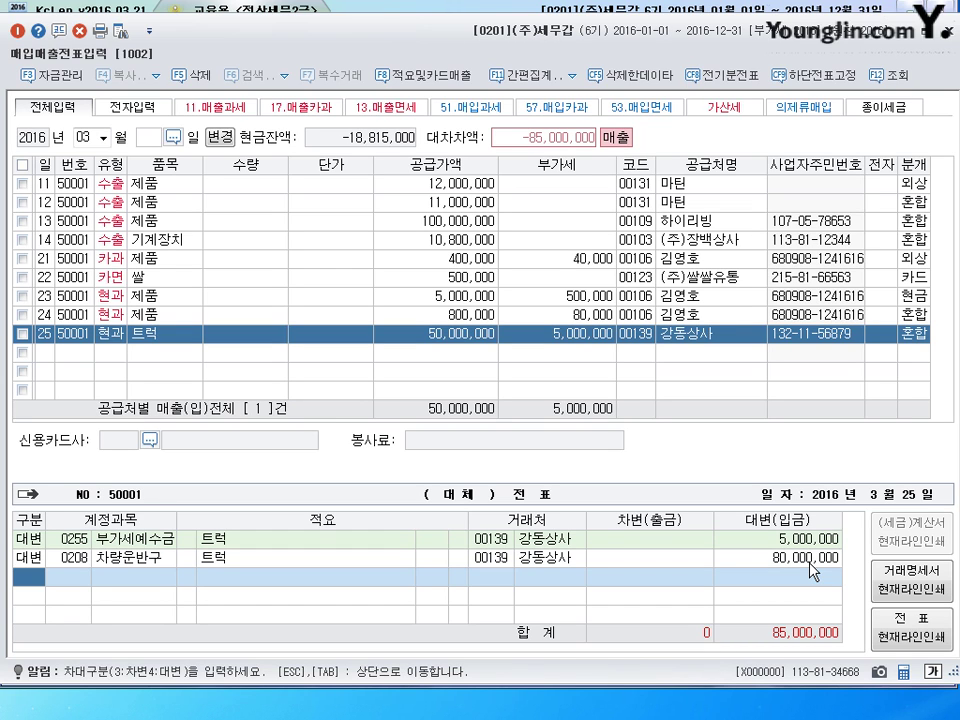
type("3209")
key("Return")
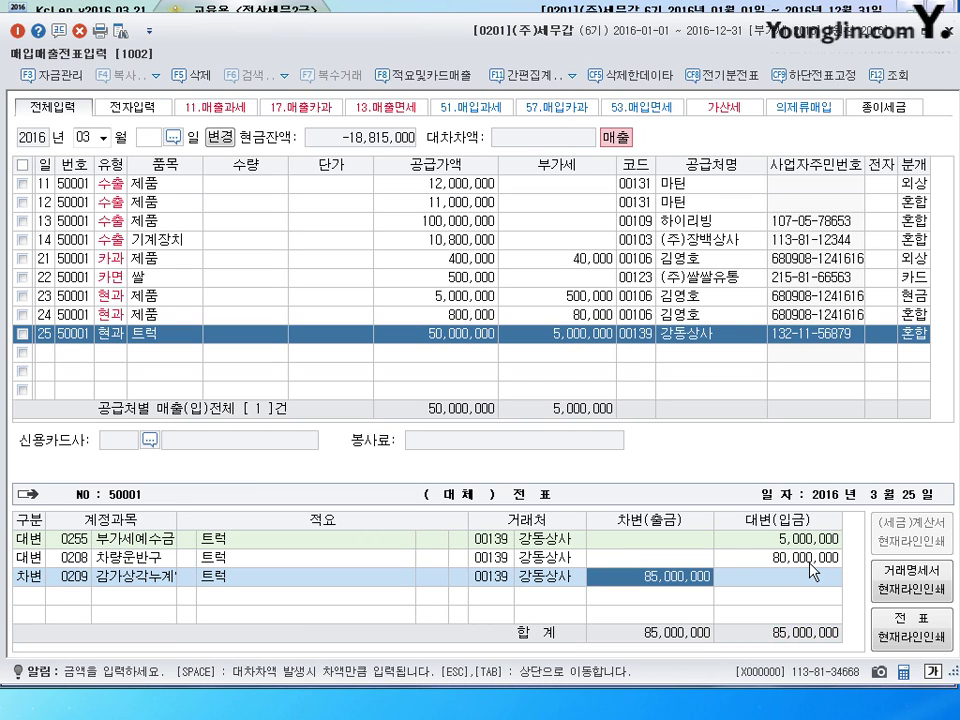
type("20000000")
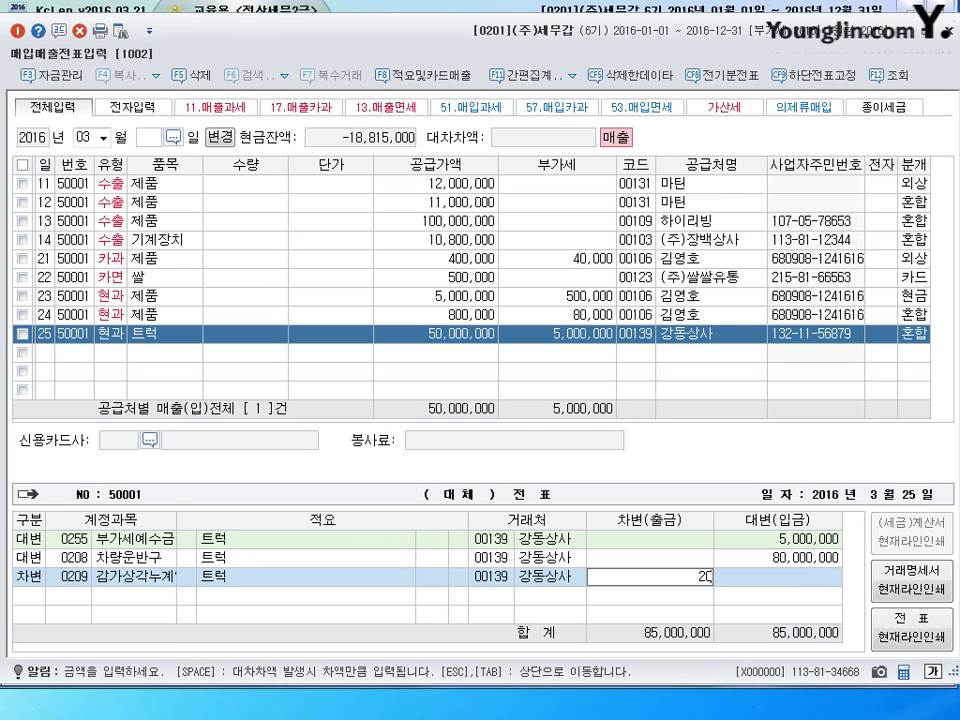
left_click(757, 559)
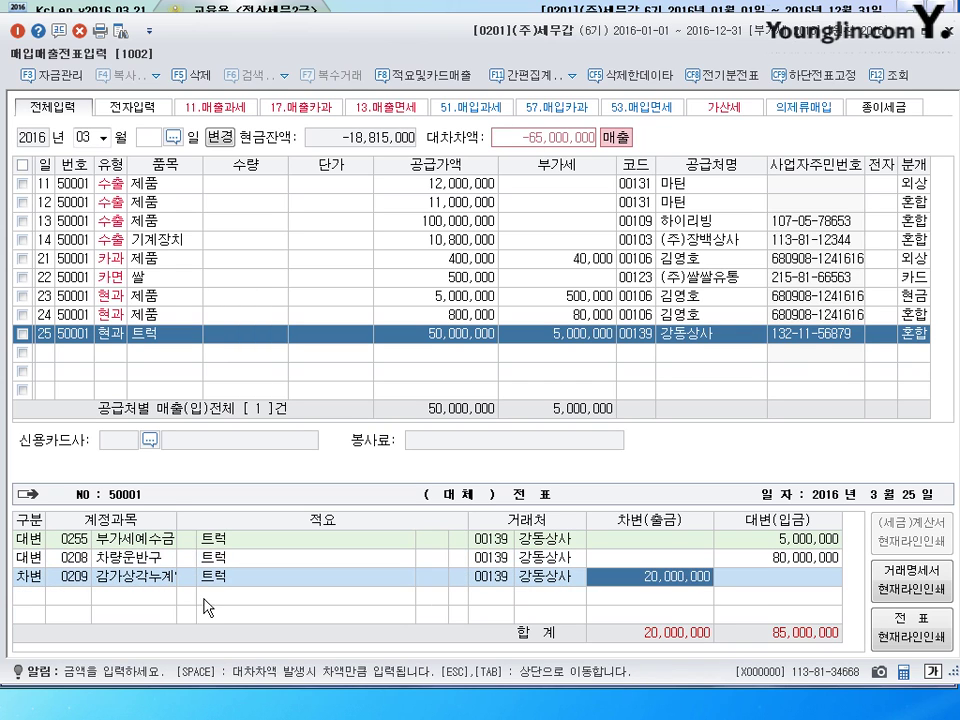
- Add debits of 55,000,000 to 0101 현금 and 10,000,000 to 0970 유형자산처분손실
left_click(28, 577)
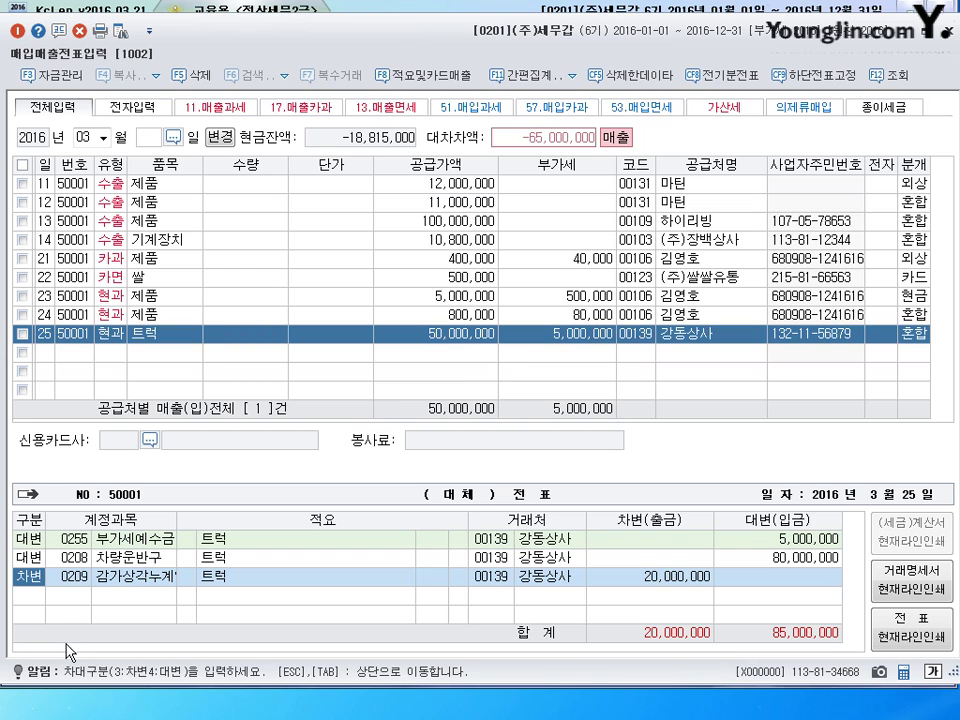
left_click(37, 602)
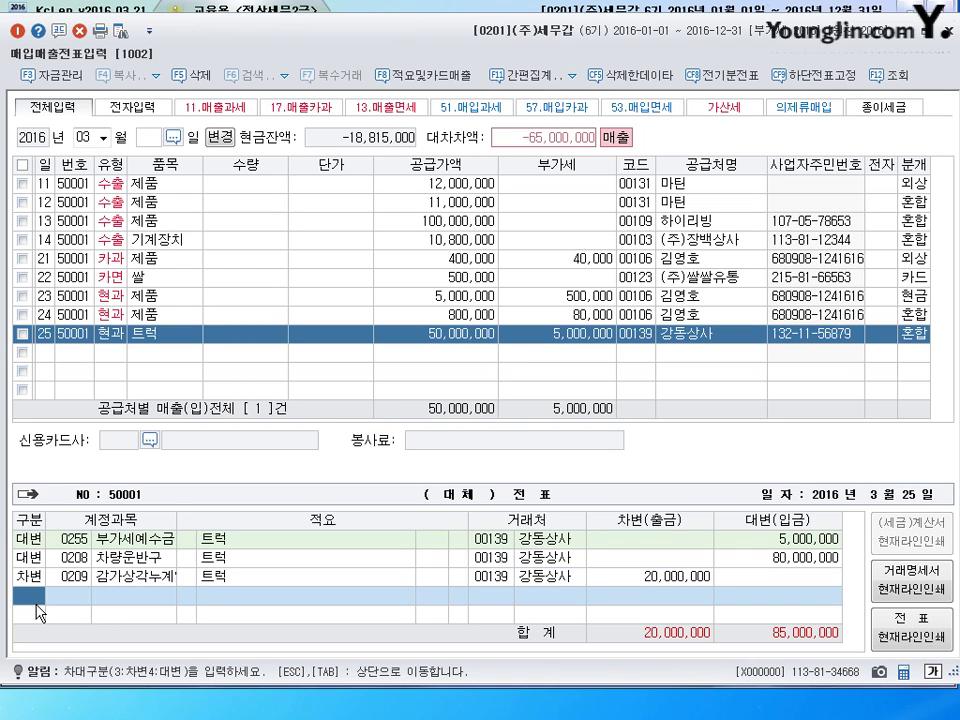
type("3")
type("101")
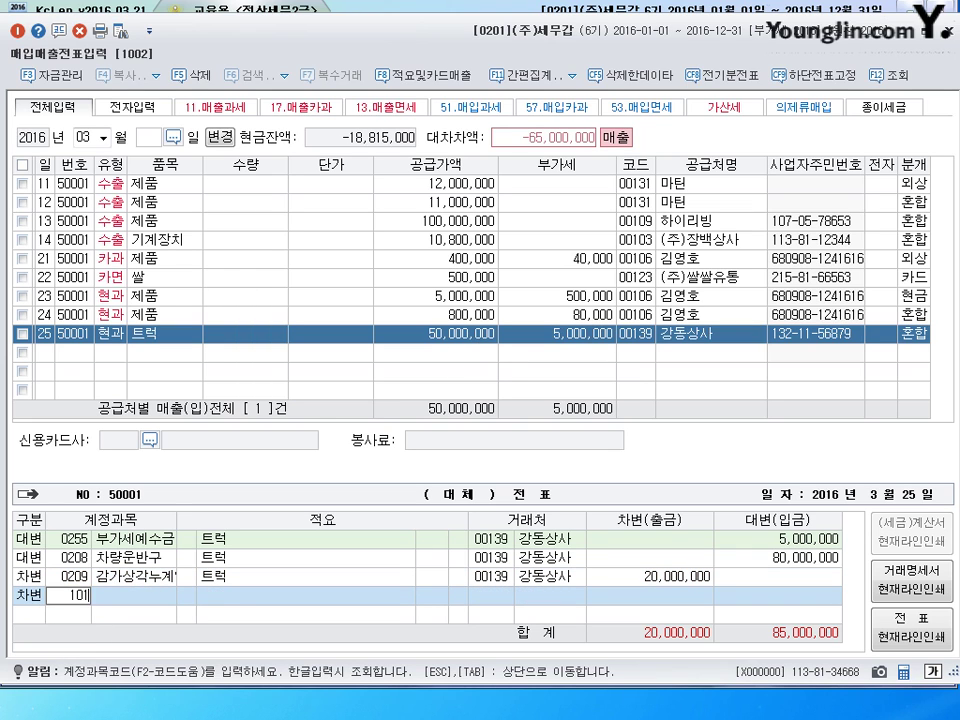
key("Return")
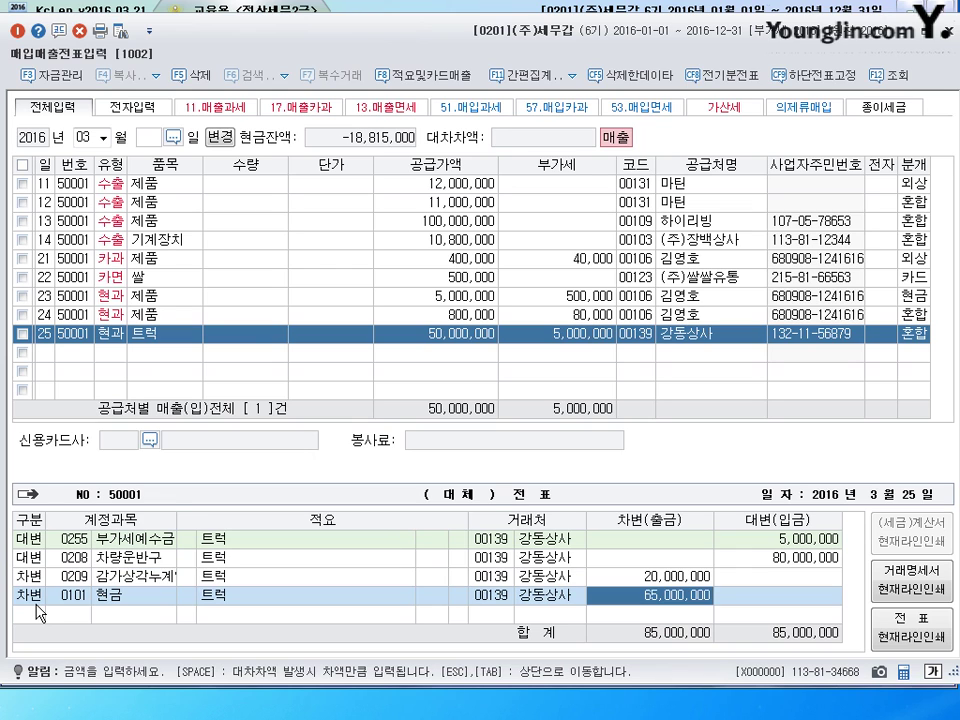
type("55000000")
key("Return")
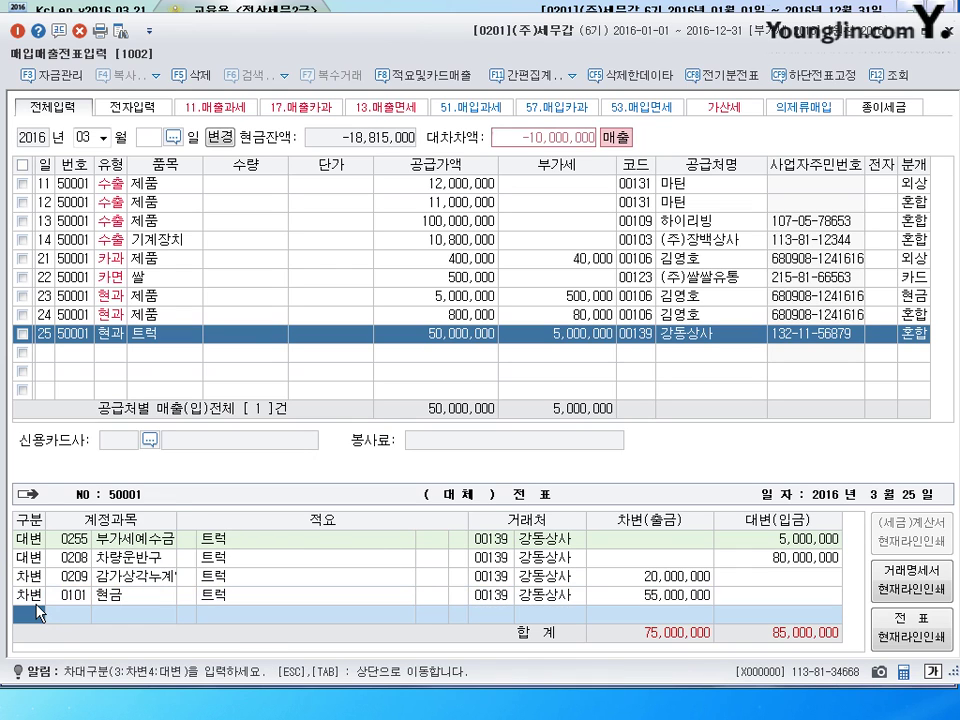
key("3")
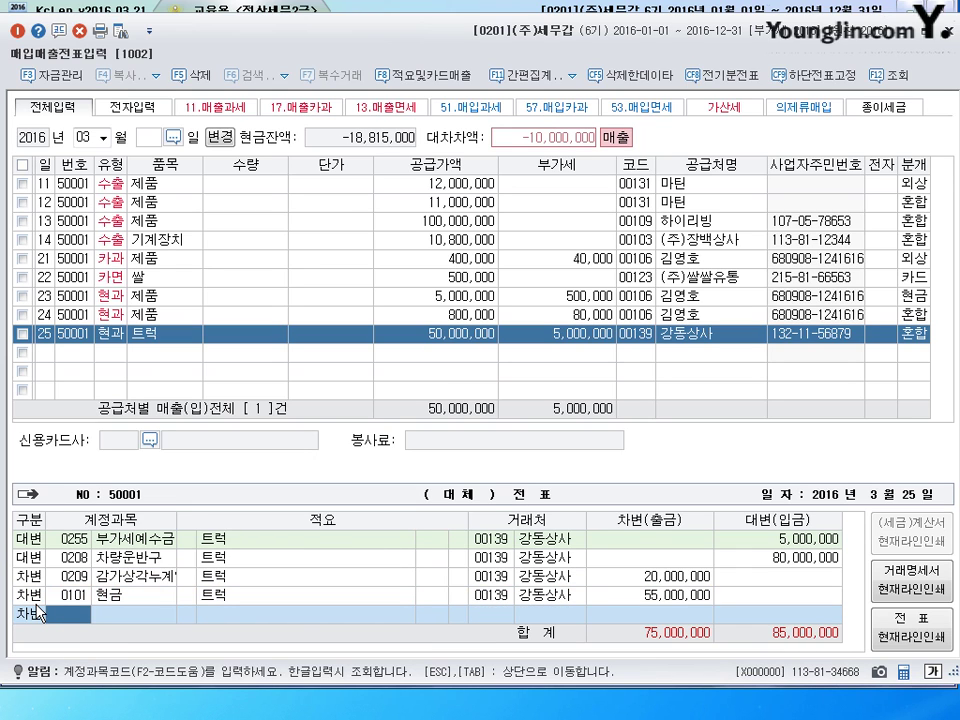
type("970")
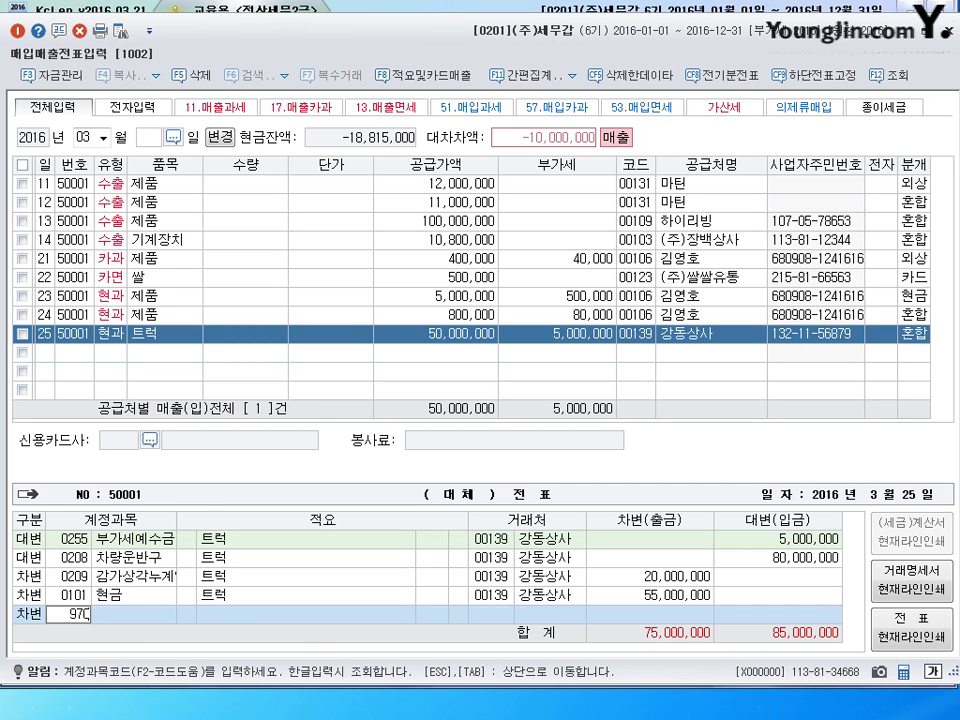
key("Return")
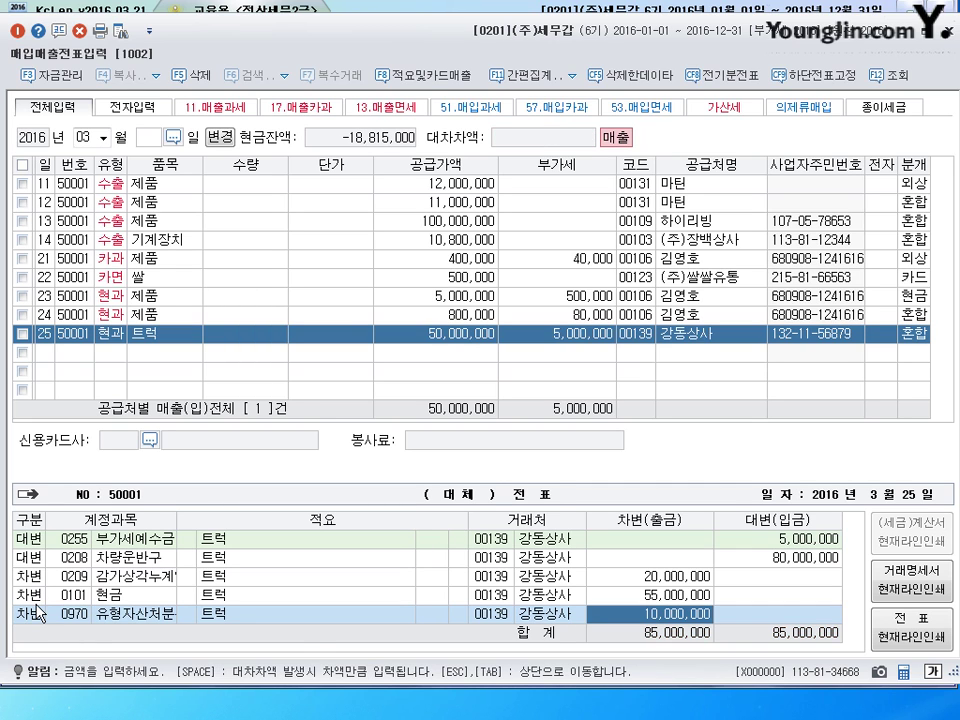
key("Return")
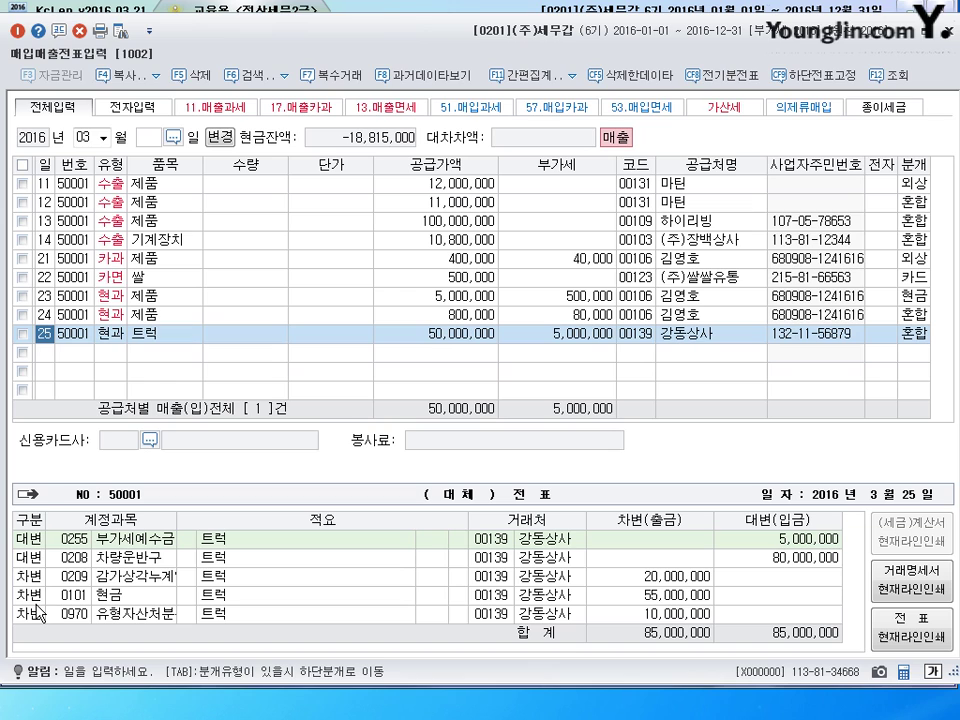